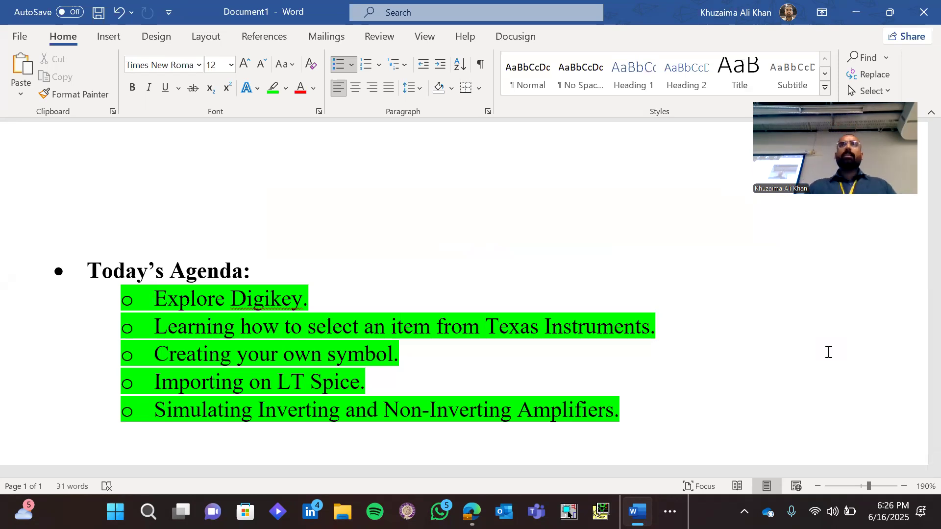
Step: Add a final sub-bullet "Importing GaN HEMTs." below the amplifier simulation item in Today's Agenda
{"action": "left_click", "coordinate": [641, 405]}
{"action": "key", "text": "Return"}
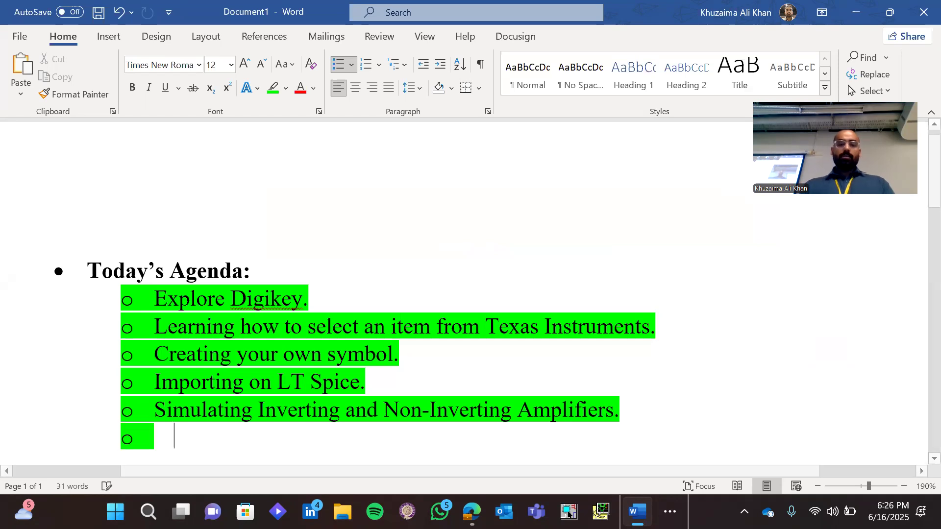
{"action": "type", "text": "IMportinh"}
{"action": "key", "text": "BackSpace"}
{"action": "key", "text": "BackSpace"}
{"action": "type", "text": "g GaN HEM"}
{"action": "key", "text": "BackSpace"}
{"action": "type", "text": "HEMTS"}
{"action": "key", "text": "BackSpace"}
{"action": "type", "text": "s."}
Step: Remove the green highlighting from all sub-items under Today's Agenda by setting the highlight to No Color
{"action": "key", "text": "shift+Up"}
{"action": "key", "text": "shift+Up"}
{"action": "key", "text": "shift+Up"}
{"action": "key", "text": "shift+Up"}
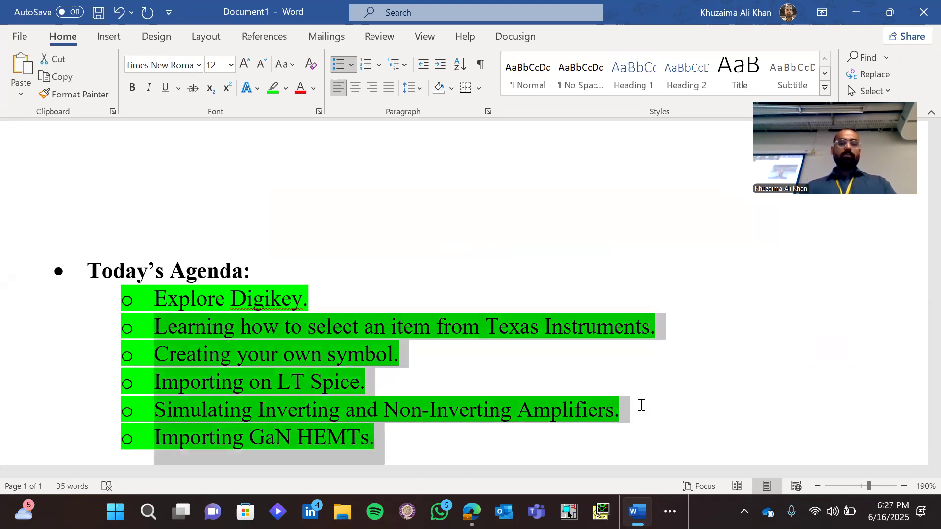
{"action": "key", "text": "shift+Up"}
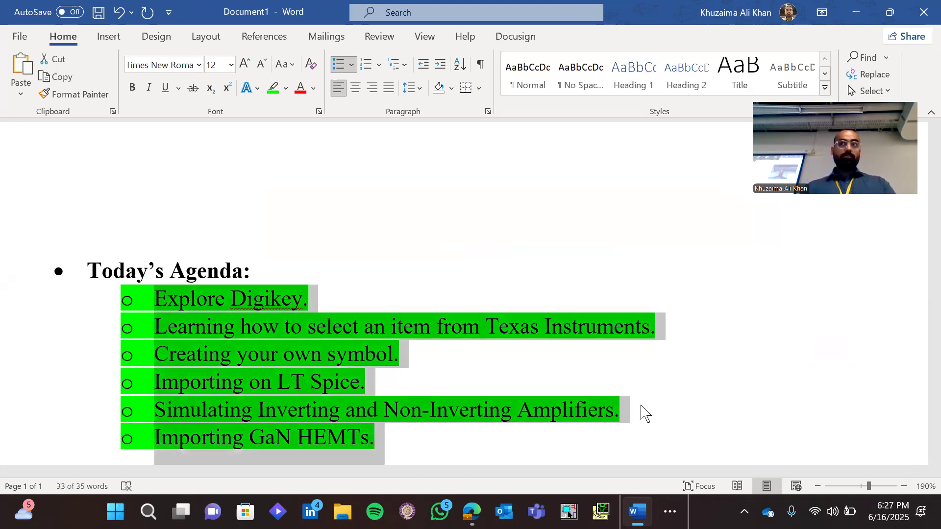
{"action": "left_click", "coordinate": [286, 89]}
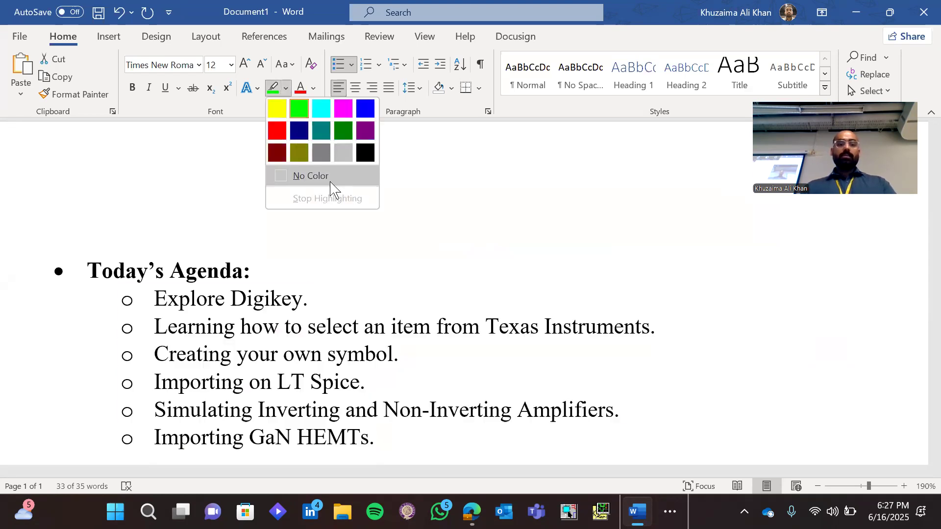
{"action": "left_click", "coordinate": [330, 188]}
{"action": "left_click", "coordinate": [168, 200]}
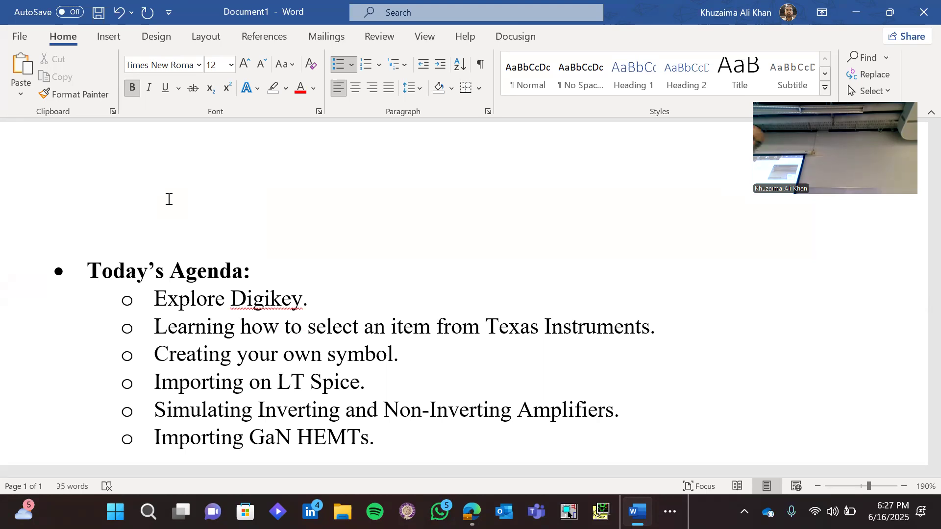
Step: Close the Word agenda document and switch to the EPC2010C product page in Microsoft Edge
{"action": "left_click", "coordinate": [925, 13]}
{"action": "left_click", "coordinate": [535, 336]}
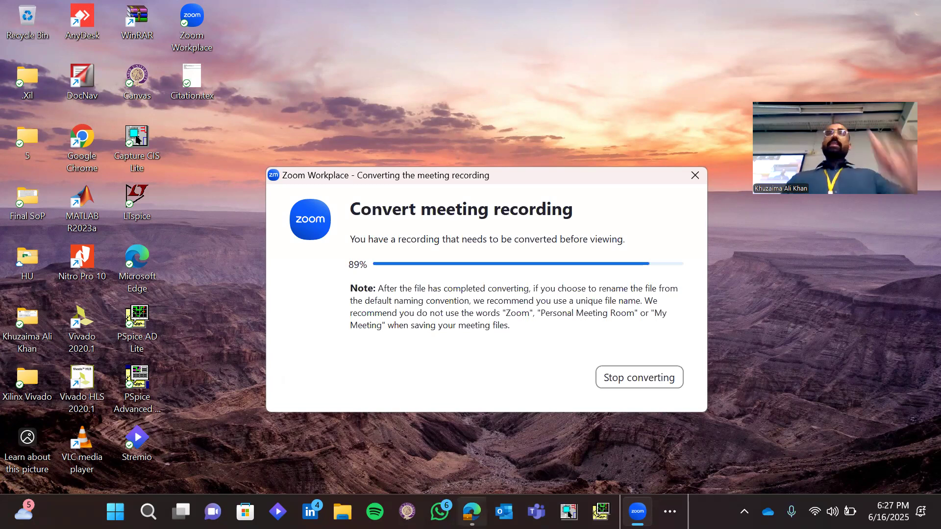
{"action": "mouse_move", "coordinate": [471, 512]}
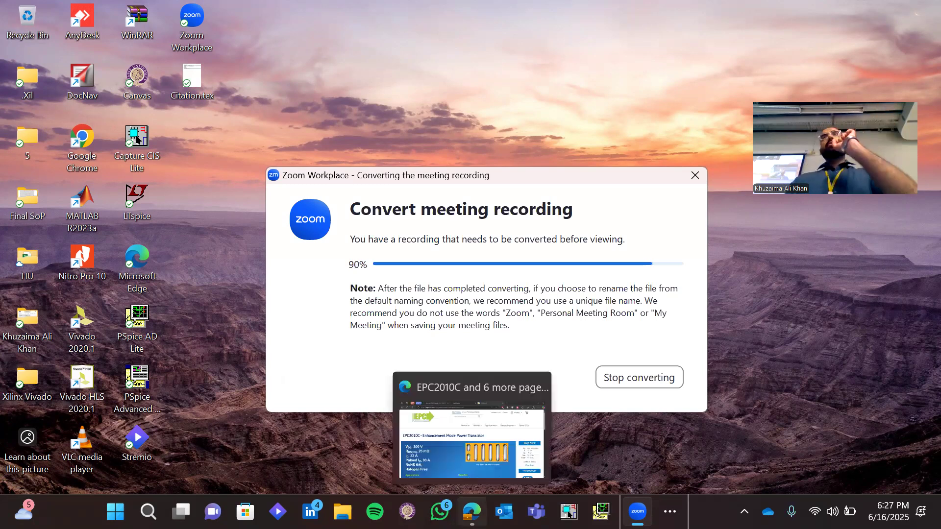
{"action": "left_click", "coordinate": [472, 431]}
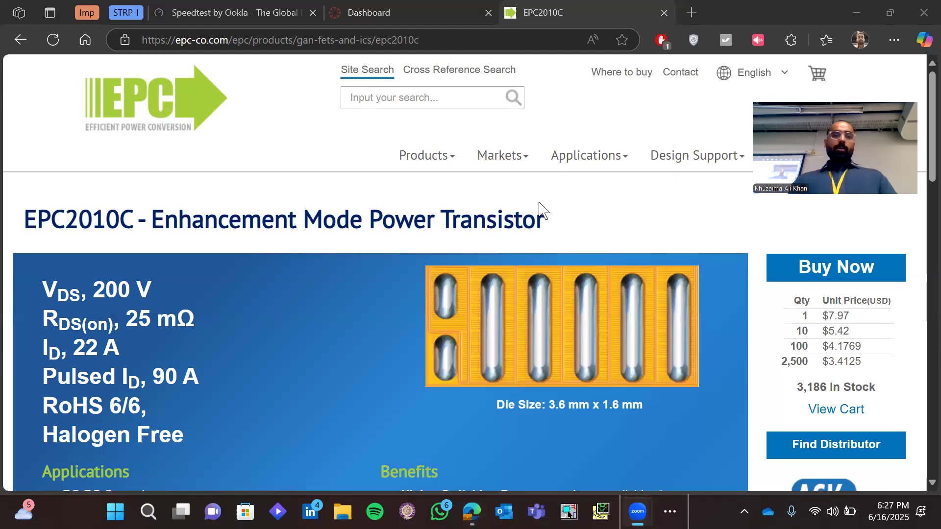
Step: Go to the EPC homepage and examine its product, design, GaN reliability, news and GaN Talk Blog sections
{"action": "left_click", "coordinate": [150, 103]}
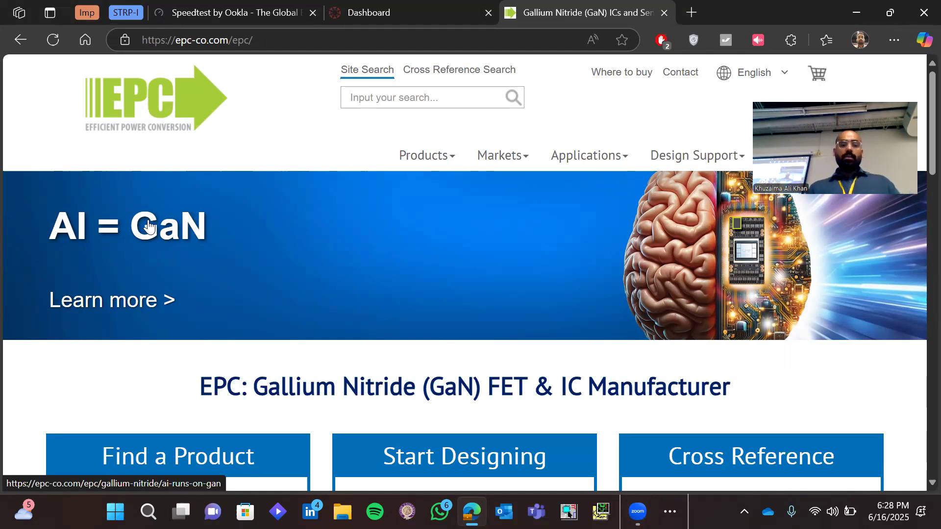
{"action": "scroll", "coordinate": [149, 226], "scroll_direction": "down", "scroll_amount": 10}
{"action": "scroll", "coordinate": [149, 226], "scroll_direction": "up", "scroll_amount": 5}
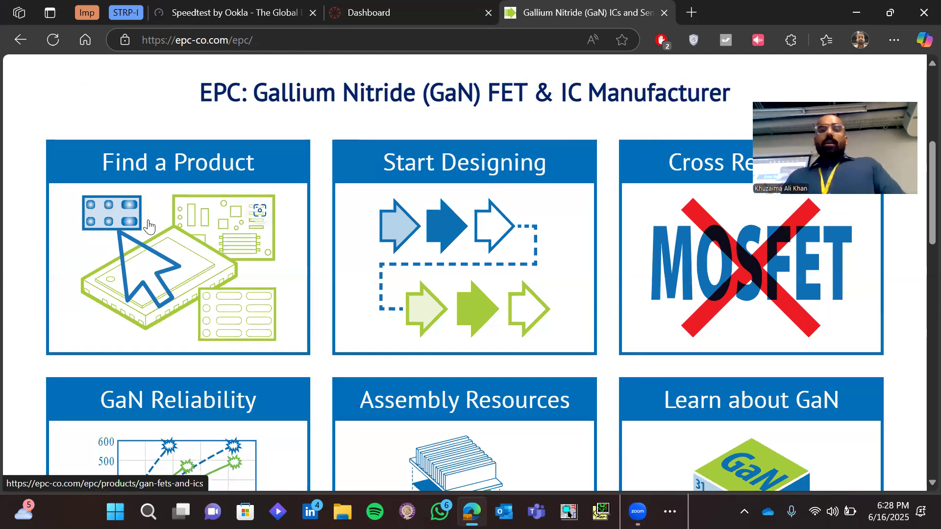
{"action": "scroll", "coordinate": [149, 227], "scroll_direction": "down", "scroll_amount": 1}
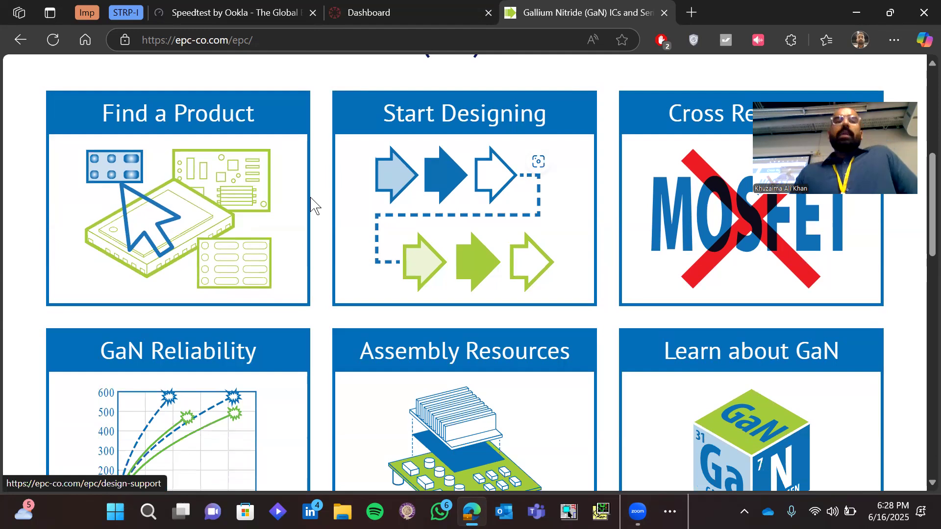
{"action": "scroll", "coordinate": [132, 201], "scroll_direction": "down", "scroll_amount": 3}
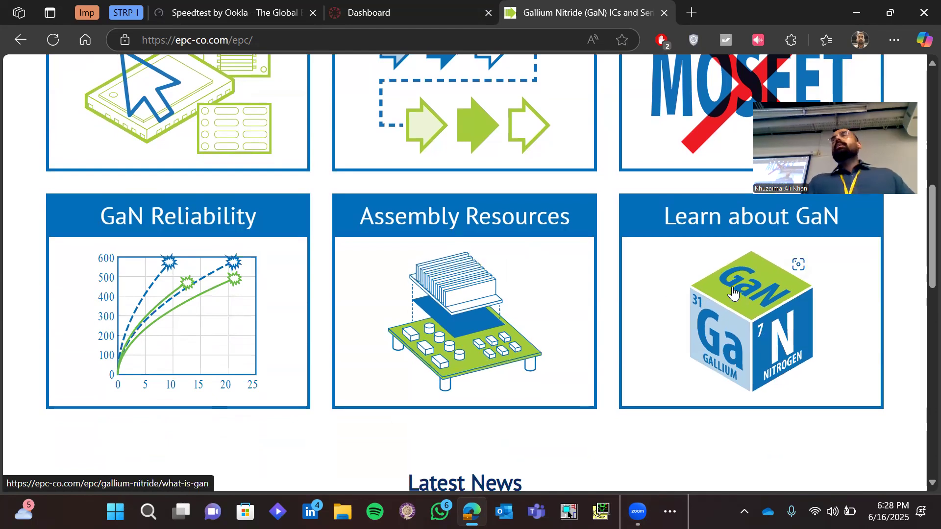
{"action": "scroll", "coordinate": [733, 293], "scroll_direction": "down", "scroll_amount": 1}
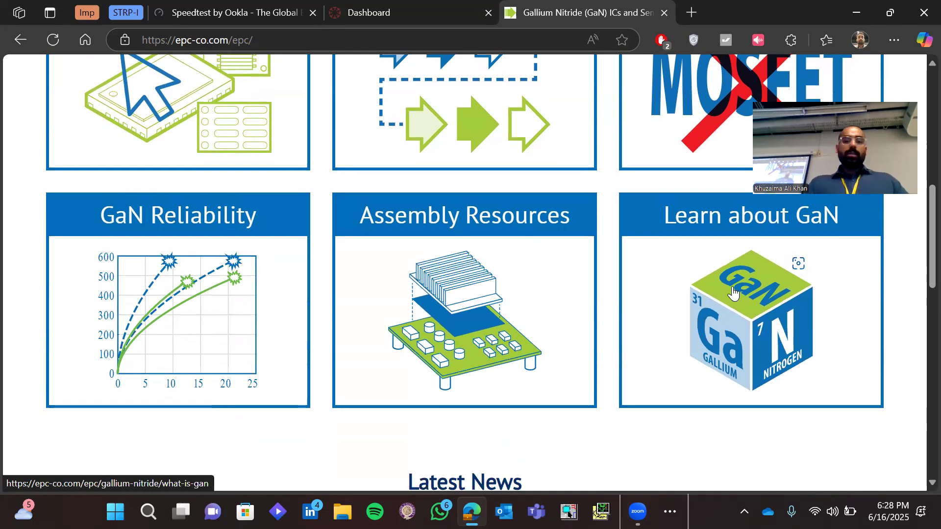
{"action": "scroll", "coordinate": [733, 293], "scroll_direction": "down", "scroll_amount": 4}
{"action": "scroll", "coordinate": [733, 293], "scroll_direction": "up", "scroll_amount": 5}
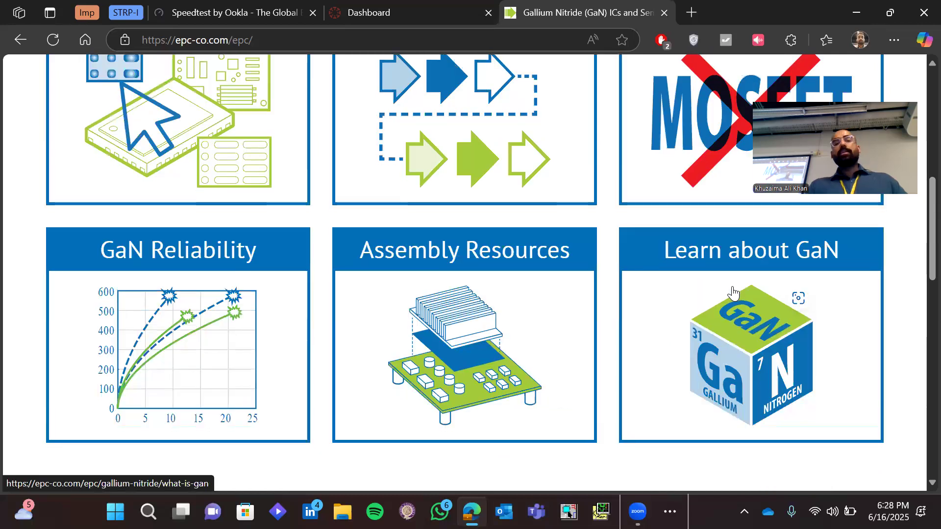
{"action": "scroll", "coordinate": [733, 293], "scroll_direction": "down", "scroll_amount": 8}
{"action": "scroll", "coordinate": [735, 294], "scroll_direction": "down", "scroll_amount": 1}
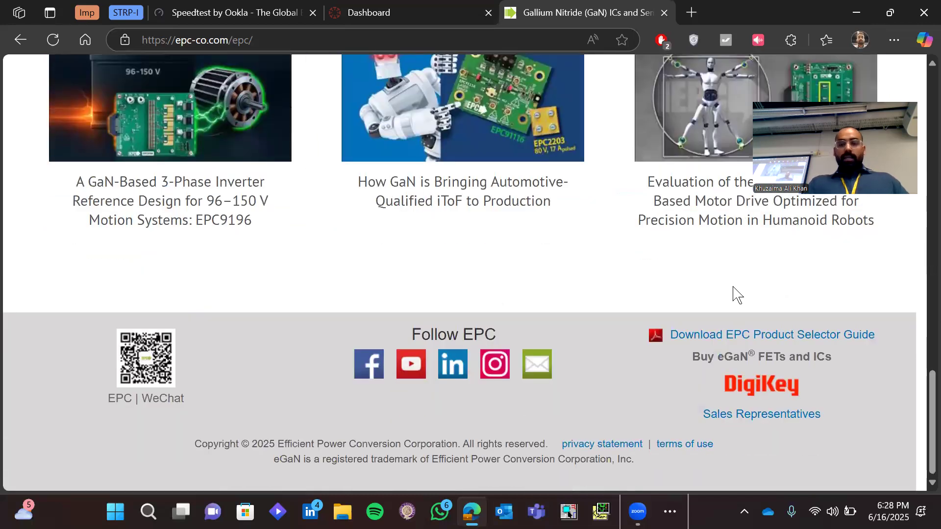
{"action": "scroll", "coordinate": [587, 317], "scroll_direction": "up", "scroll_amount": 4}
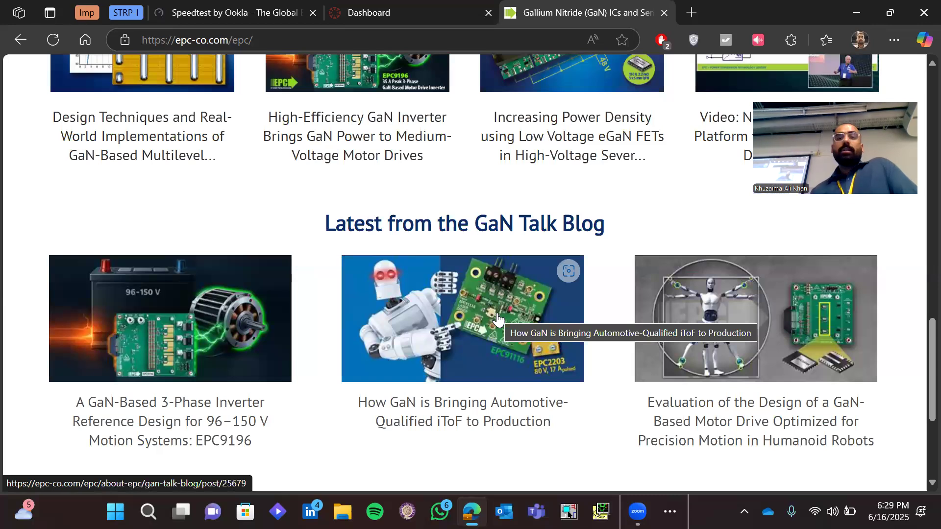
Step: Review EPC's product categories, including the subcategories of GaN FETs and ICs and of Evaluation Boards
{"action": "key", "text": "Home"}
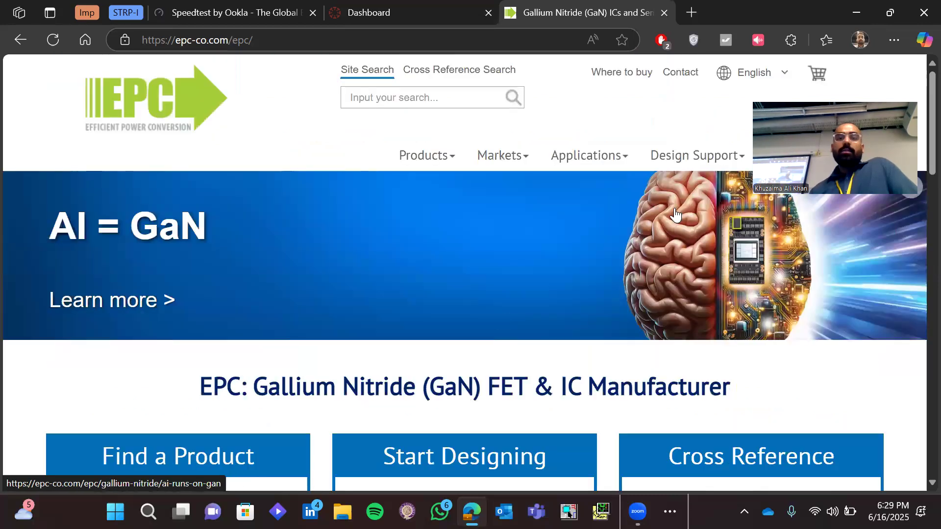
{"action": "mouse_move", "coordinate": [426, 160]}
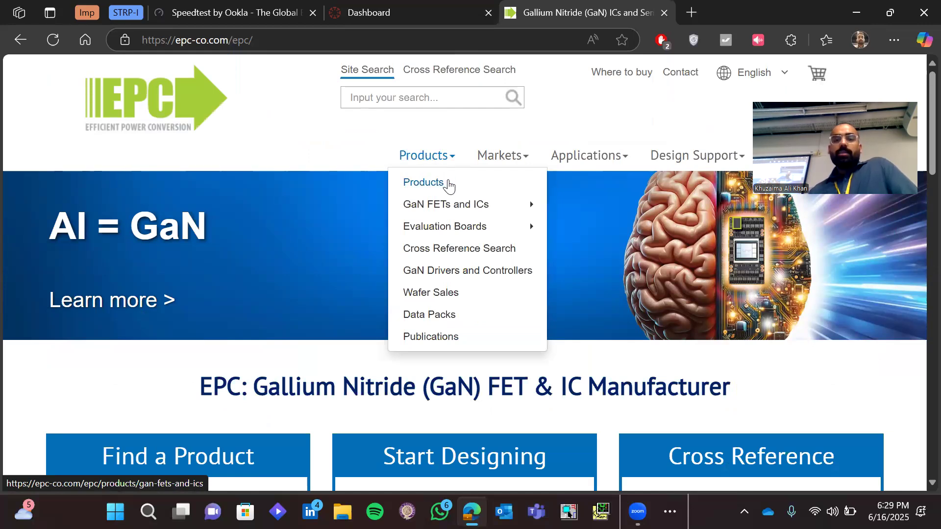
{"action": "mouse_move", "coordinate": [458, 210]}
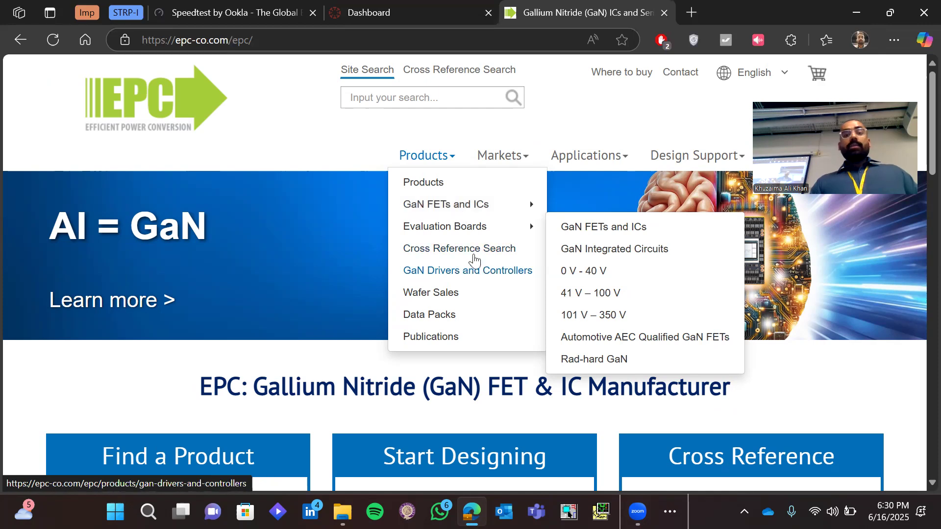
{"action": "mouse_move", "coordinate": [490, 234]}
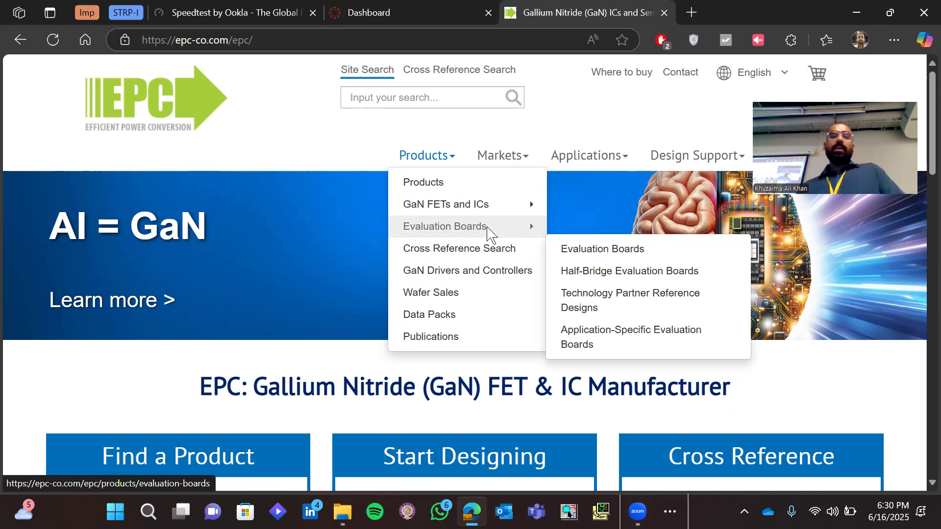
Step: Return to the EPC2010C product page and open the EPC2010C datasheet
{"action": "key", "text": "alt+Left"}
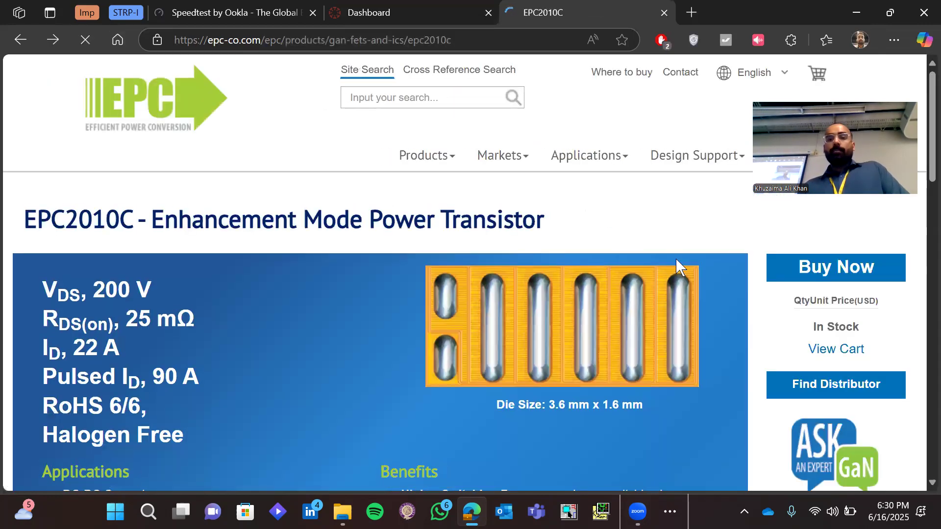
{"action": "scroll", "coordinate": [676, 267], "scroll_direction": "down", "scroll_amount": 5}
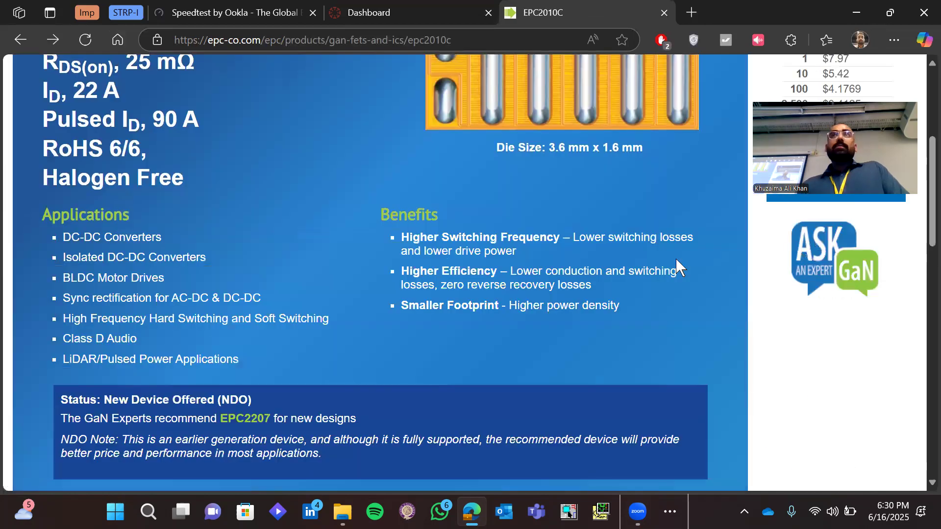
{"action": "scroll", "coordinate": [677, 267], "scroll_direction": "down", "scroll_amount": 8}
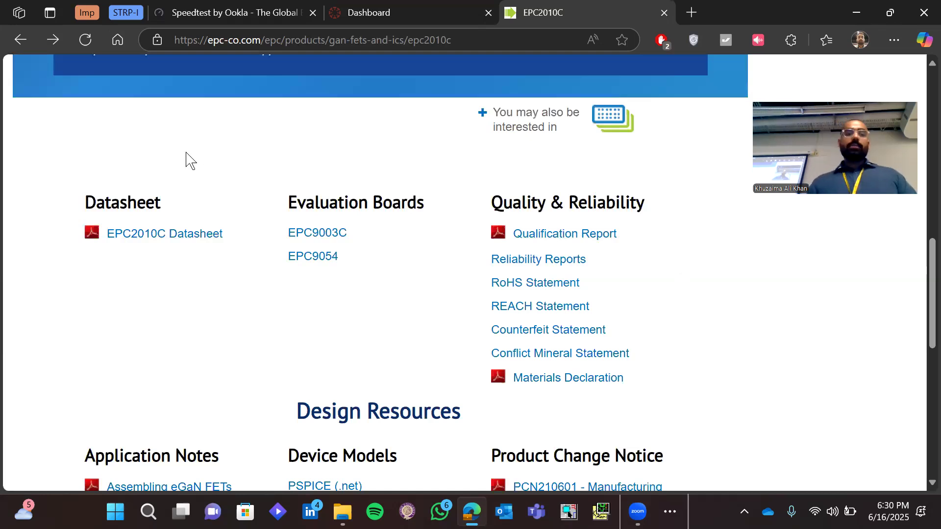
{"action": "left_click", "coordinate": [191, 237]}
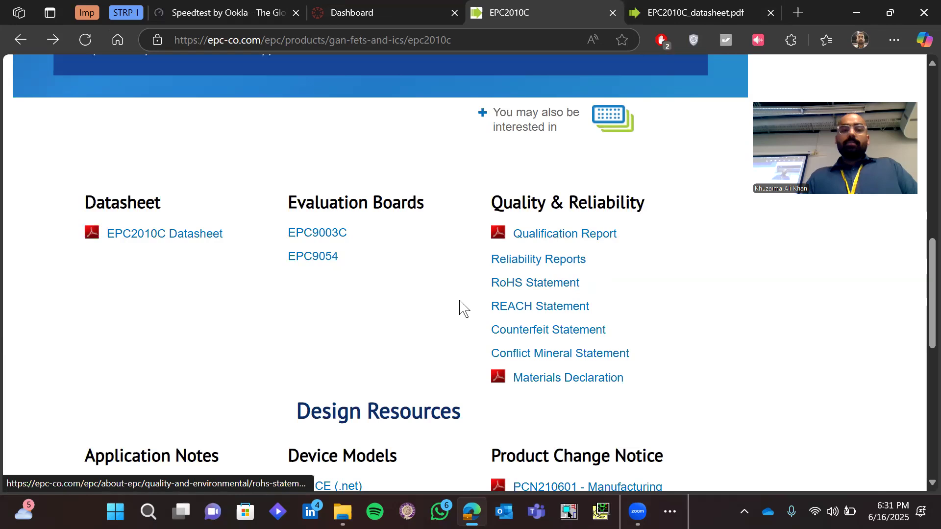
Step: Download the LTSPICE (.zip) device model from the Design Resources section of the EPC2010C page
{"action": "scroll", "coordinate": [460, 309], "scroll_direction": "down", "scroll_amount": 5}
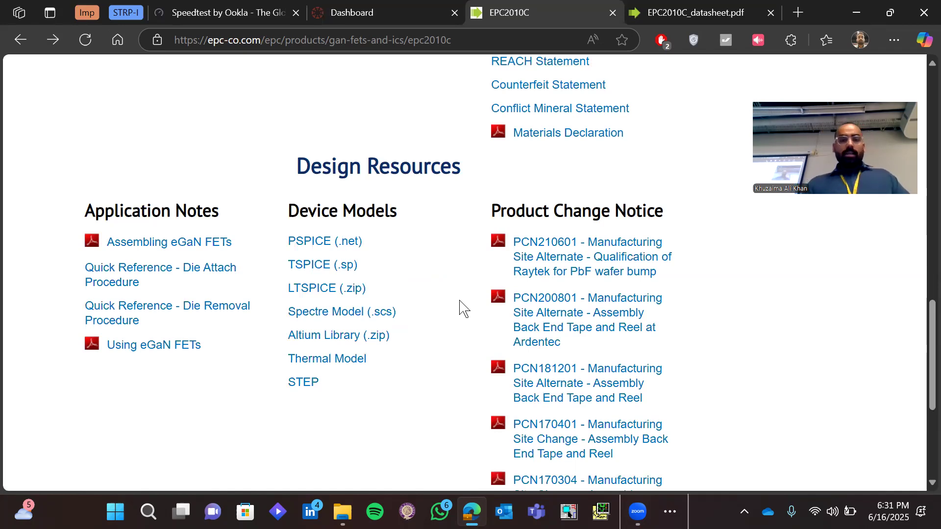
{"action": "scroll", "coordinate": [463, 308], "scroll_direction": "down", "scroll_amount": 1}
{"action": "left_click", "coordinate": [307, 255]}
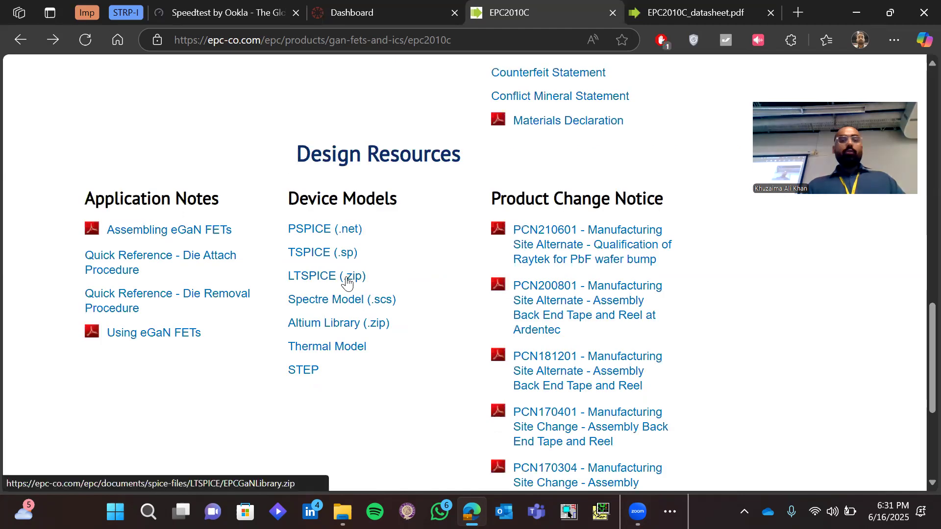
{"action": "left_click", "coordinate": [347, 282]}
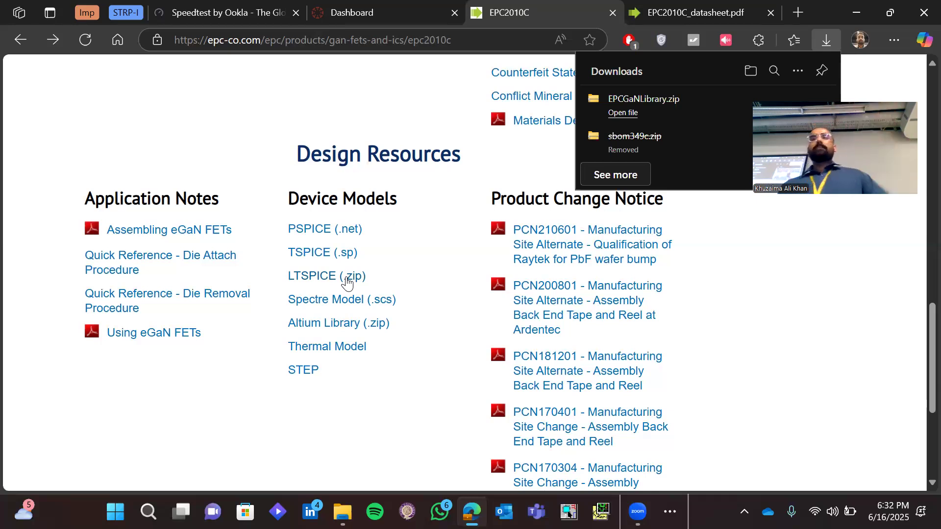
Step: Switch to File Explorer and move the EPCGaNLibrary zip from Downloads into the session-2 folder
{"action": "left_click", "coordinate": [856, 12]}
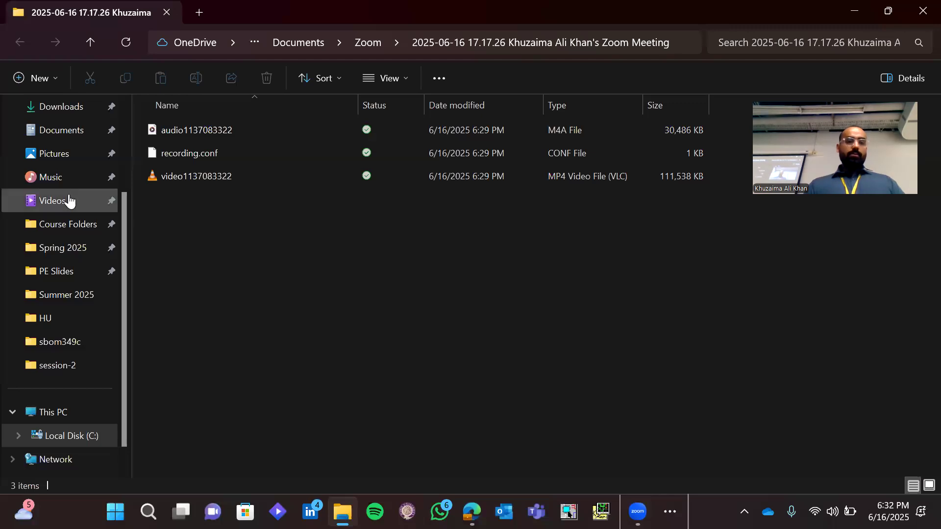
{"action": "left_click", "coordinate": [73, 117]}
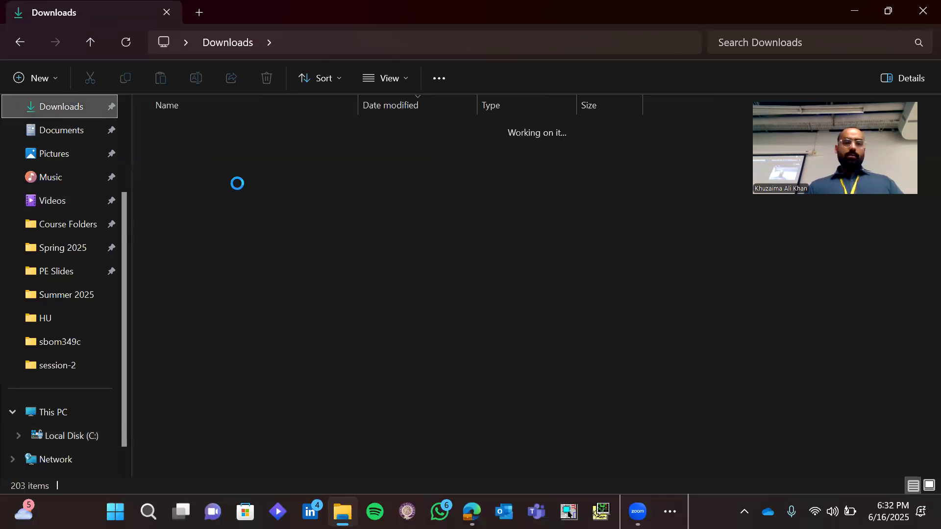
{"action": "left_click", "coordinate": [226, 149]}
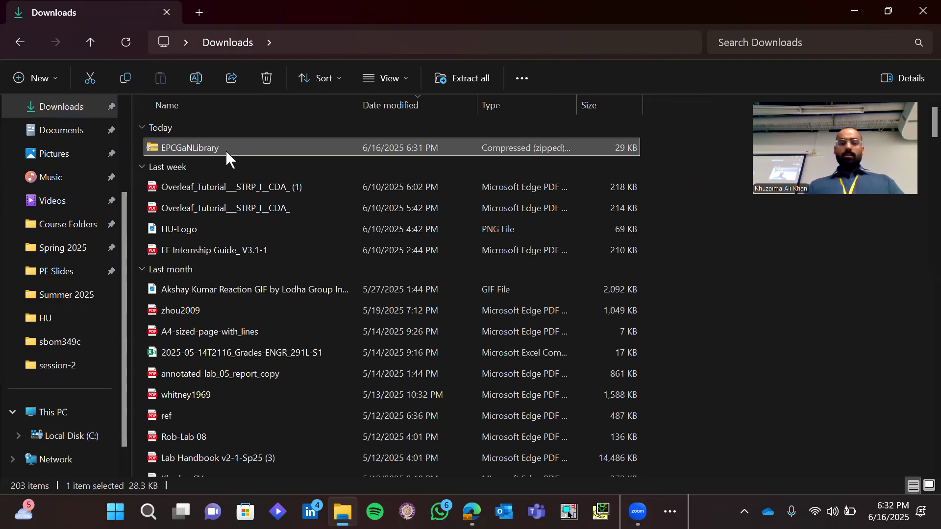
{"action": "key", "text": "ctrl+x"}
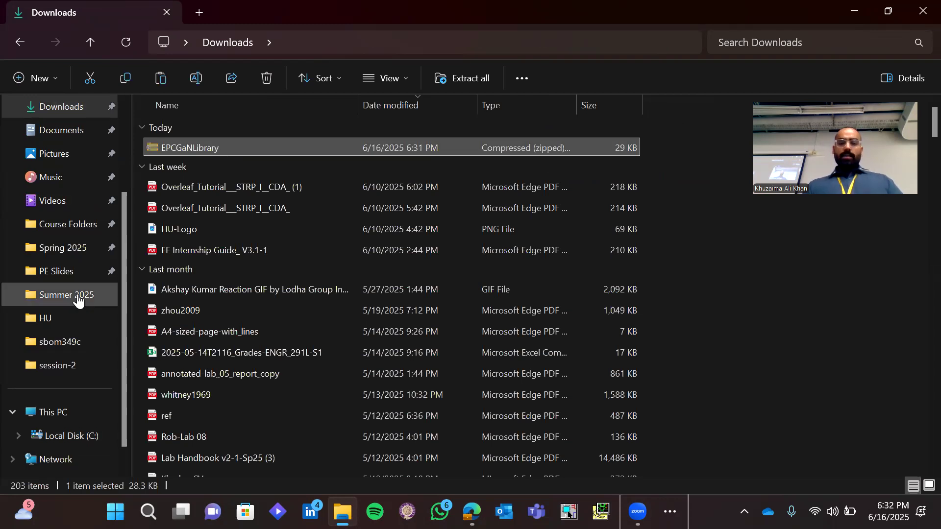
{"action": "left_click", "coordinate": [78, 295]}
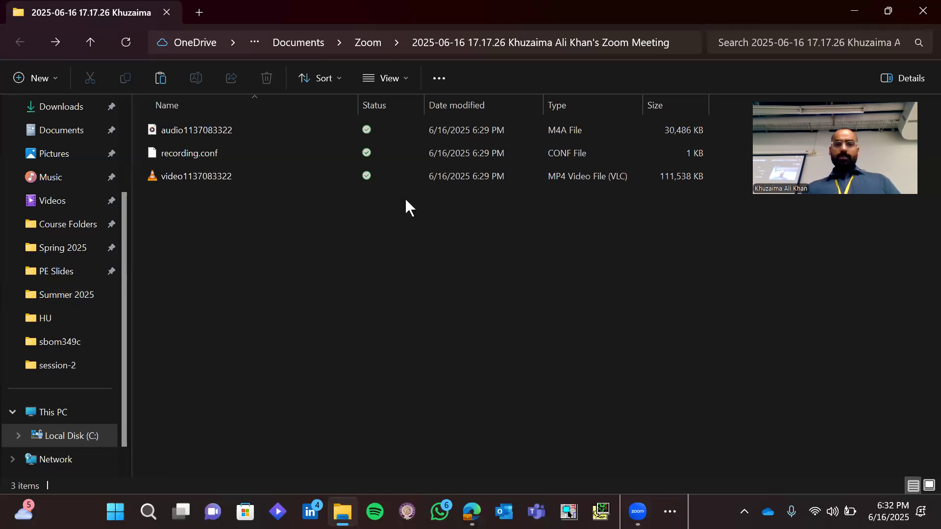
{"action": "left_click", "coordinate": [57, 365]}
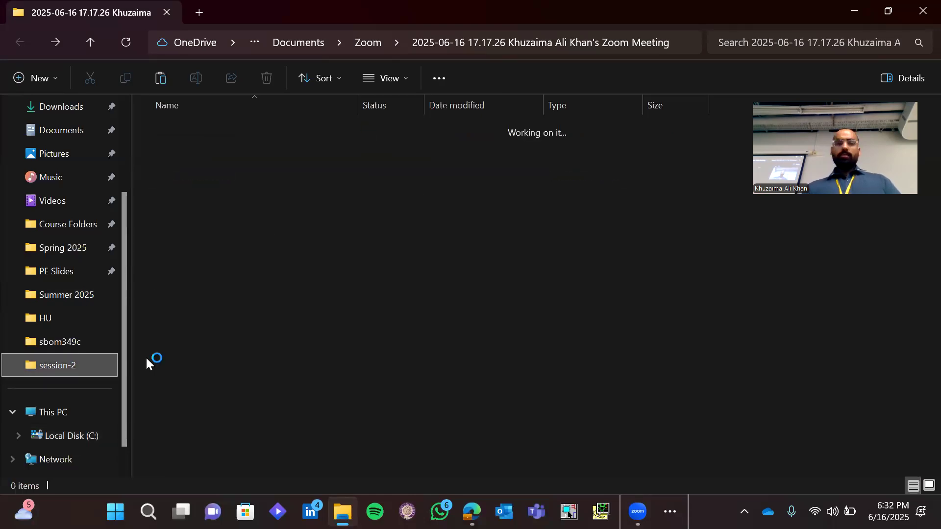
{"action": "left_click", "coordinate": [305, 381]}
{"action": "key", "text": "ctrl+v"}
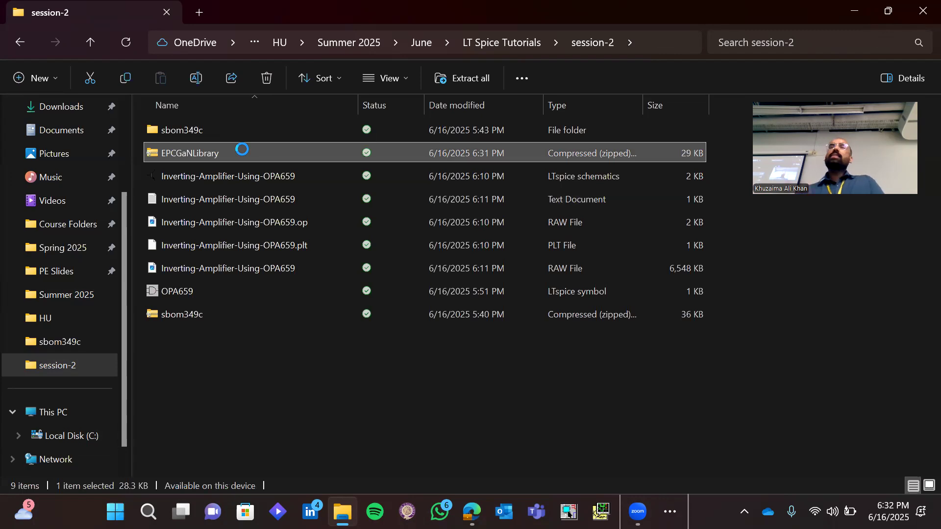
Step: Extract the EPCGaNLibrary zip within the session-2 folder and open the nested EPCGaNLibrary folder inside the extracted one
{"action": "right_click", "coordinate": [242, 149]}
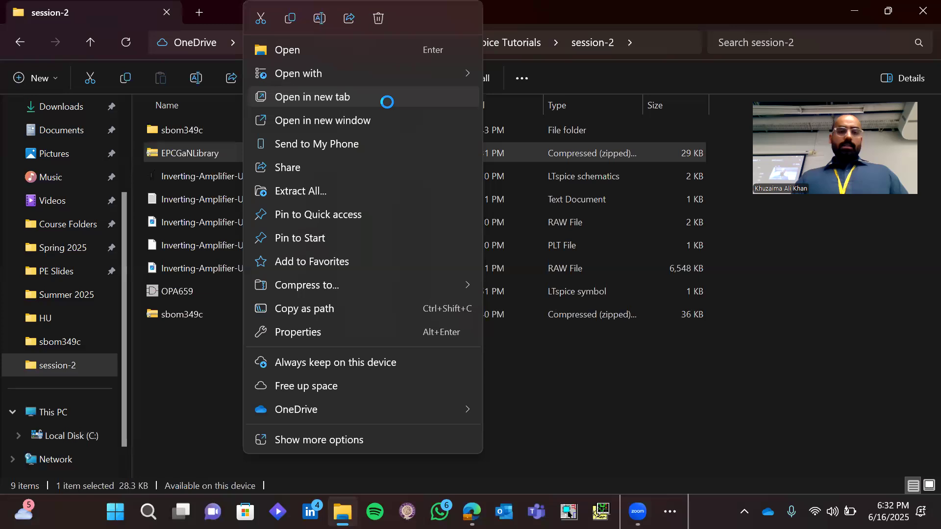
{"action": "left_click", "coordinate": [345, 188]}
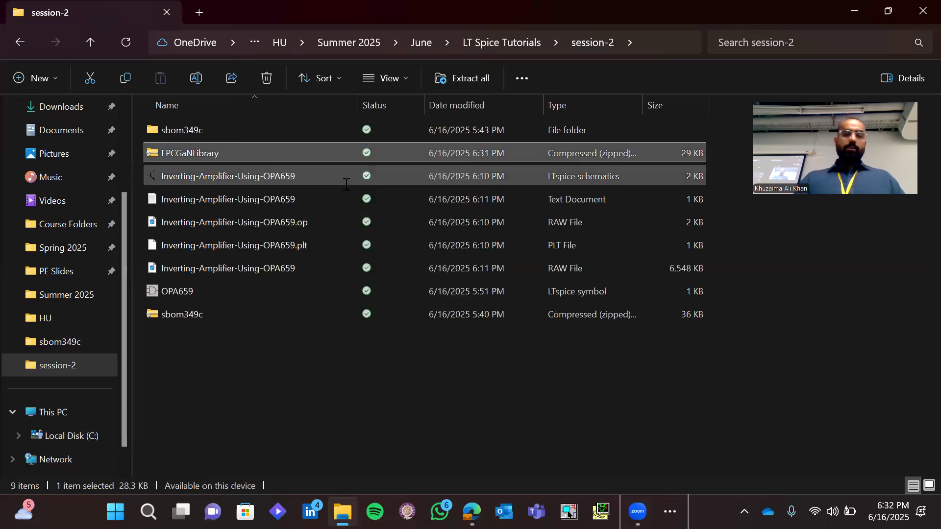
{"action": "left_click", "coordinate": [590, 405]}
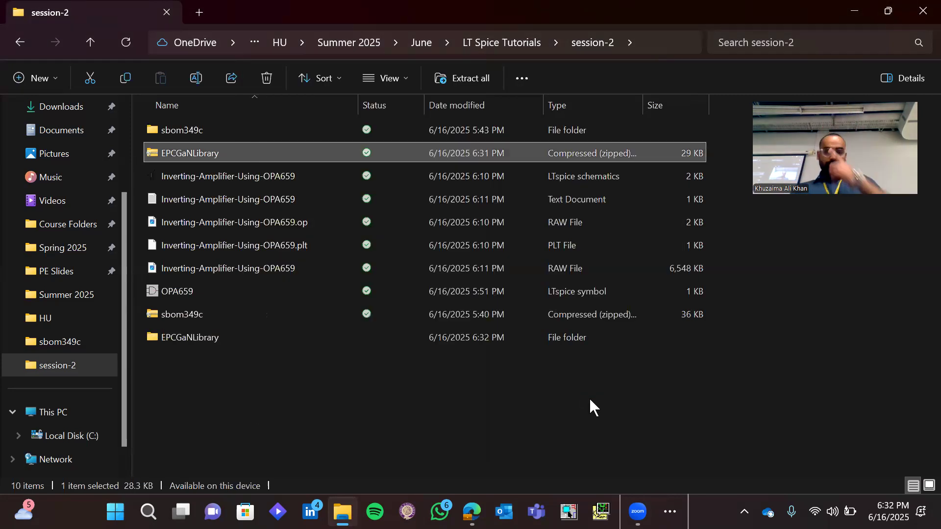
{"action": "left_click", "coordinate": [263, 330]}
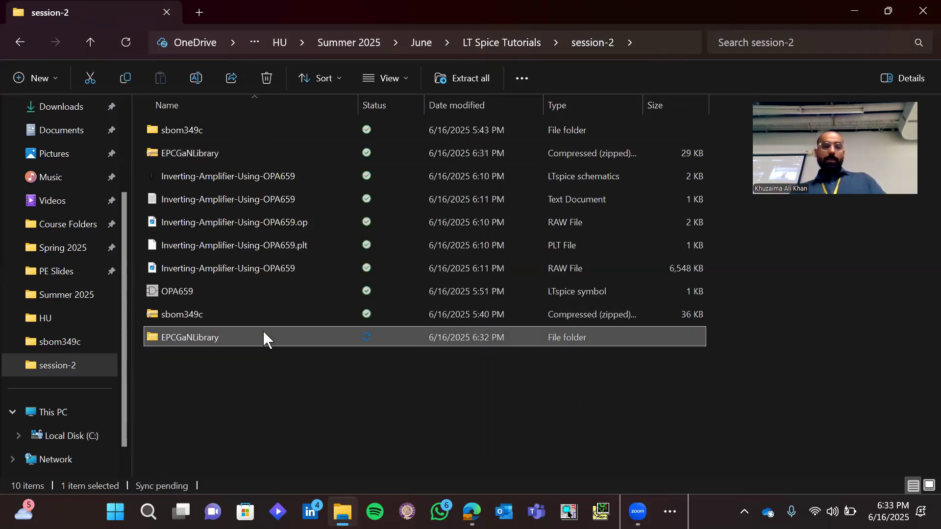
{"action": "key", "text": "Return"}
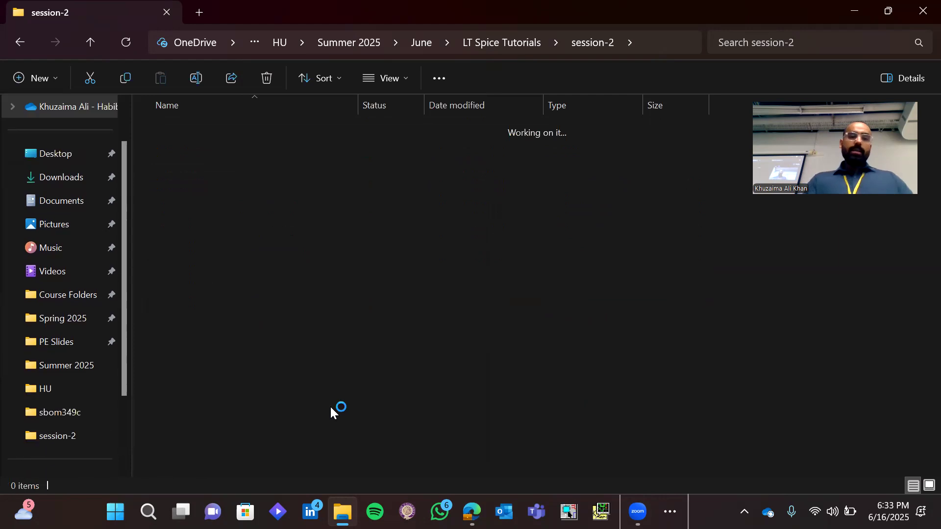
{"action": "double_click", "coordinate": [239, 134]}
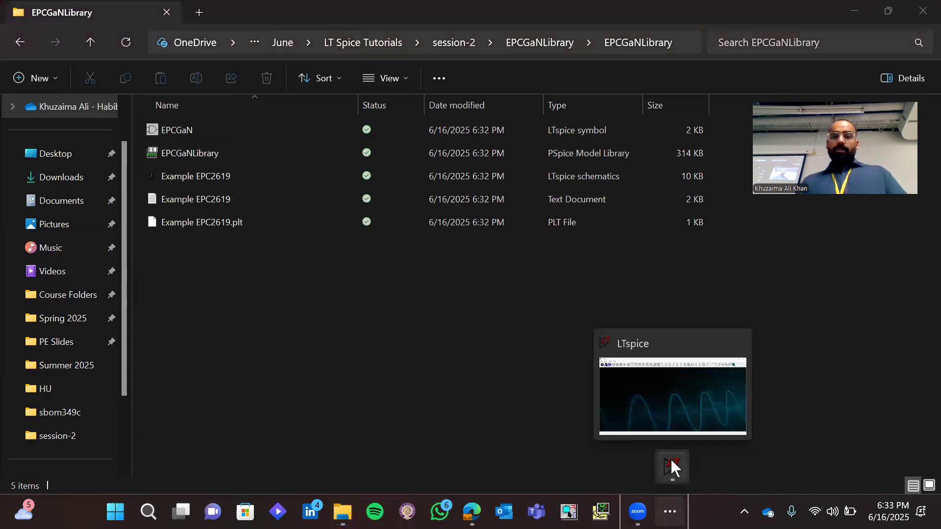
Step: Switch to LTspice and open the EPCGaNLibrary model library from the nested EPCGaNLibrary folder, showing all file types
{"action": "left_click", "coordinate": [671, 461]}
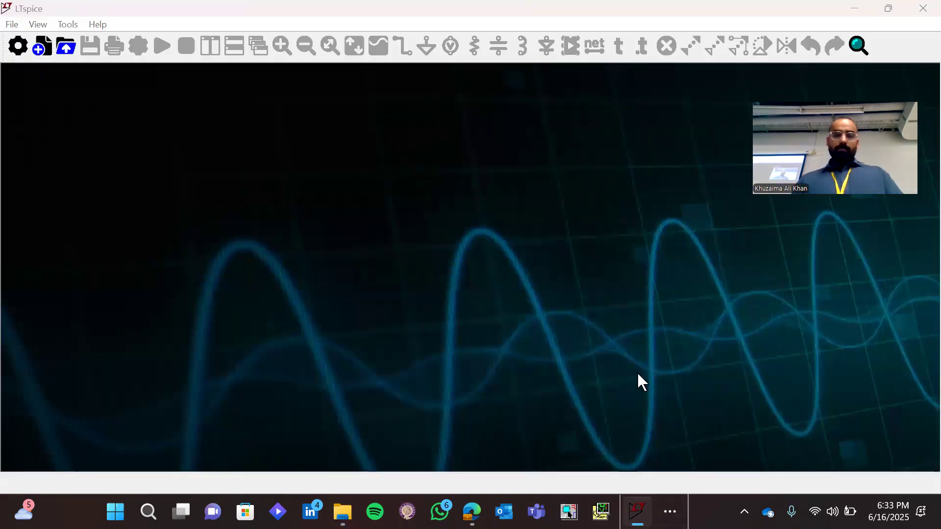
{"action": "key", "text": "ctrl+o"}
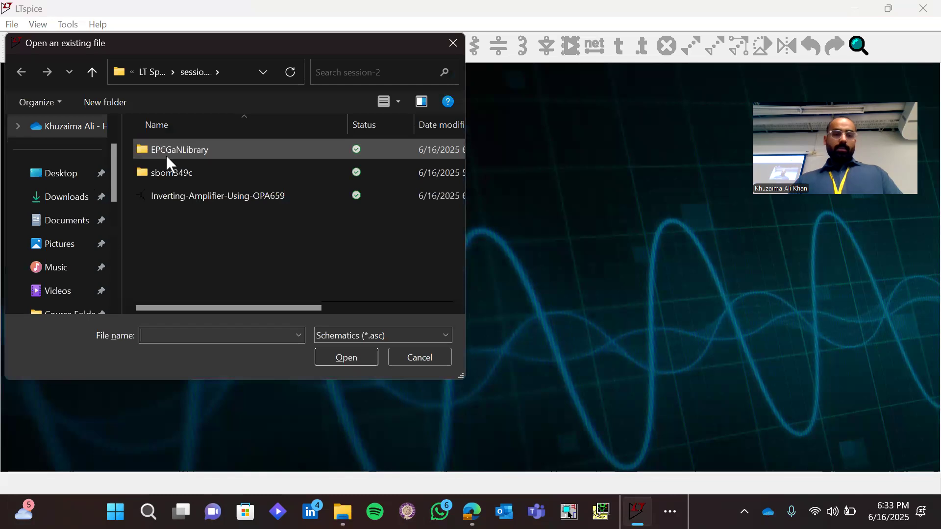
{"action": "double_click", "coordinate": [165, 154]}
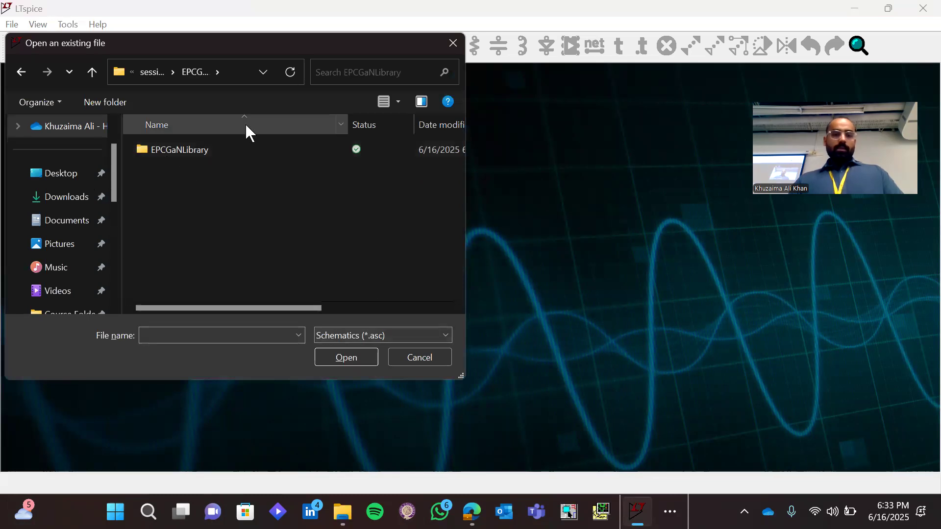
{"action": "double_click", "coordinate": [252, 147]}
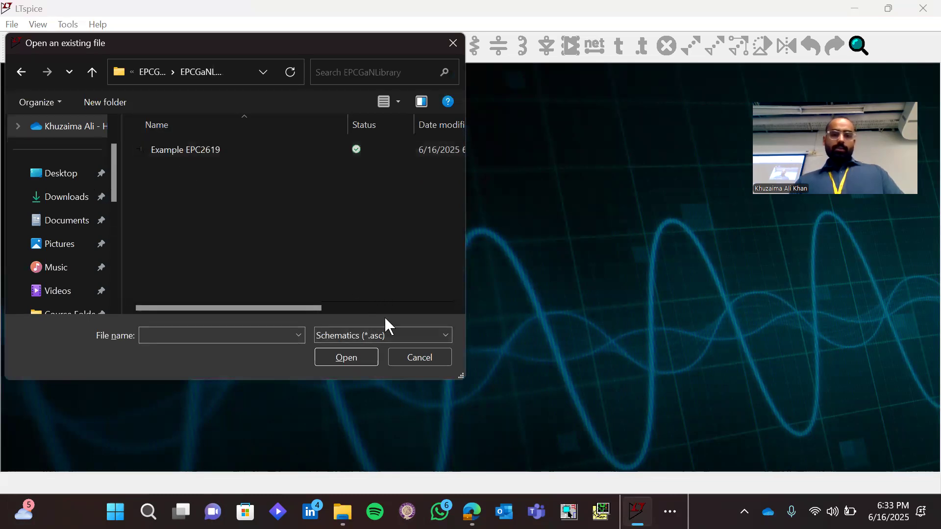
{"action": "left_click", "coordinate": [387, 337]}
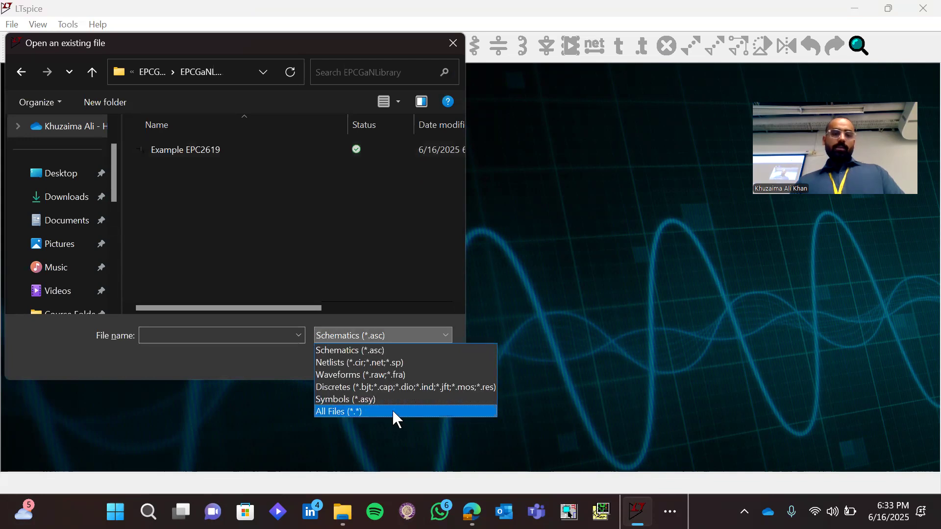
{"action": "left_click", "coordinate": [392, 410]}
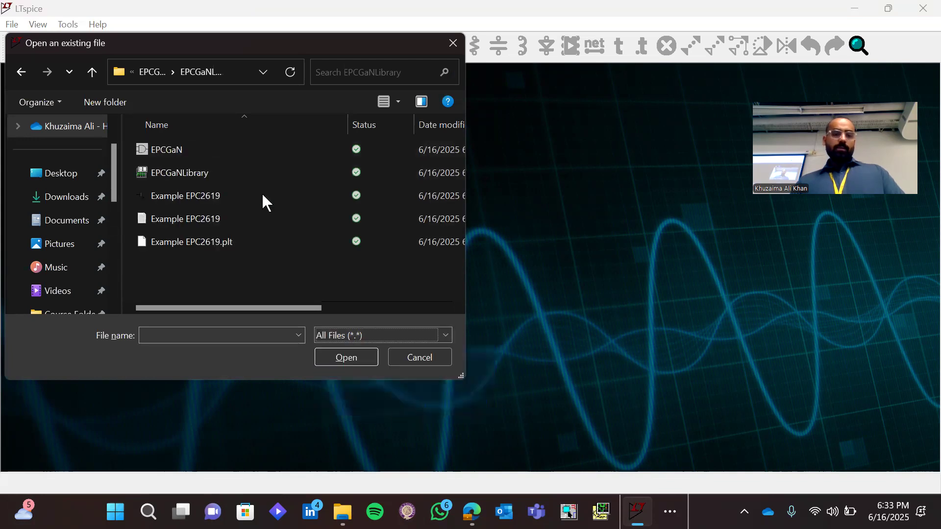
{"action": "double_click", "coordinate": [238, 173]}
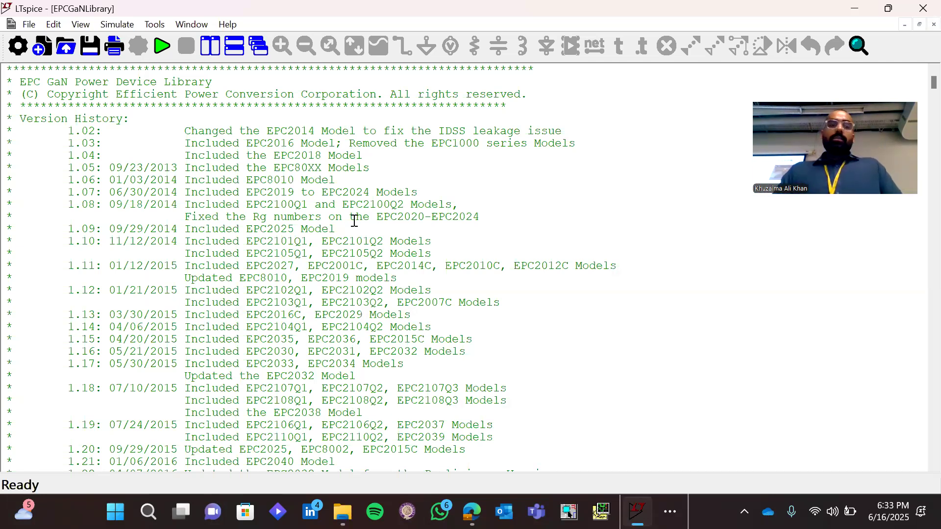
Step: Review the library's version history down to the first subcircuit definition and highlight the model name EPC2001
{"action": "scroll", "coordinate": [354, 221], "scroll_direction": "down", "scroll_amount": 4}
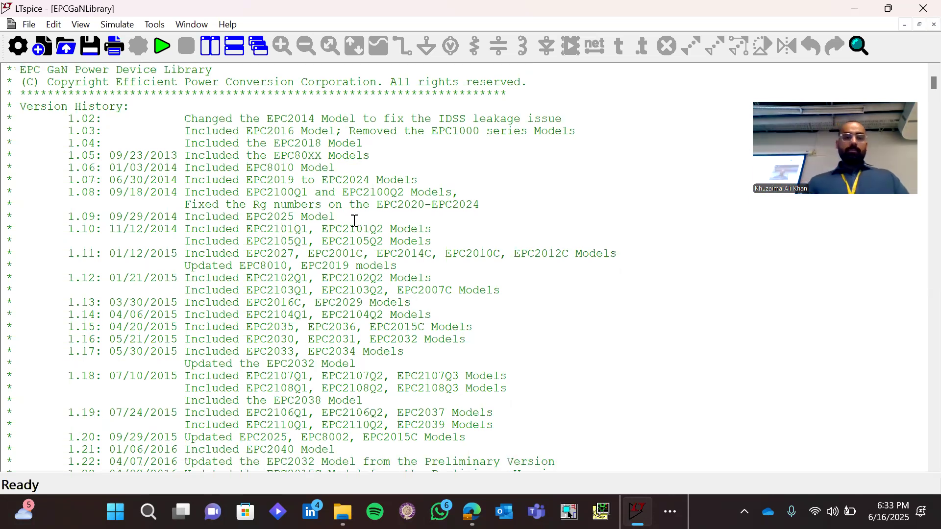
{"action": "scroll", "coordinate": [354, 221], "scroll_direction": "down", "scroll_amount": 19}
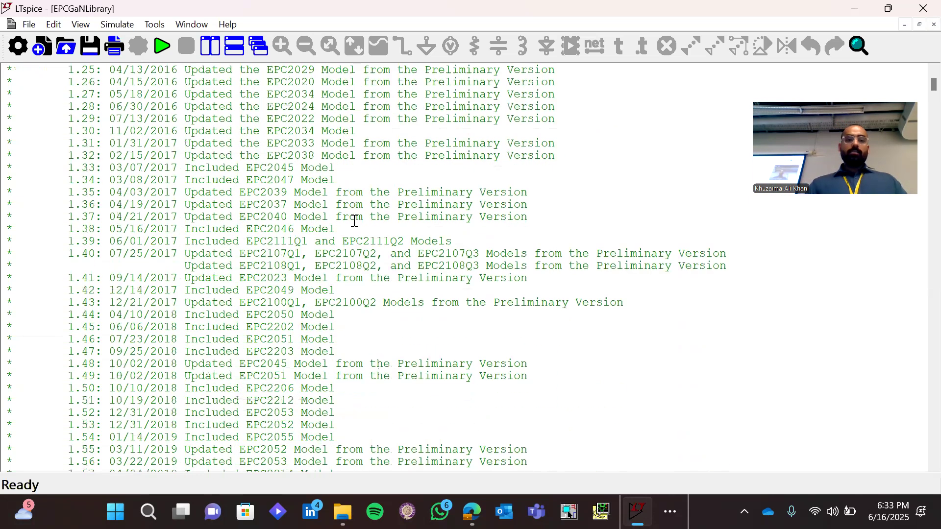
{"action": "scroll", "coordinate": [354, 221], "scroll_direction": "down", "scroll_amount": 8}
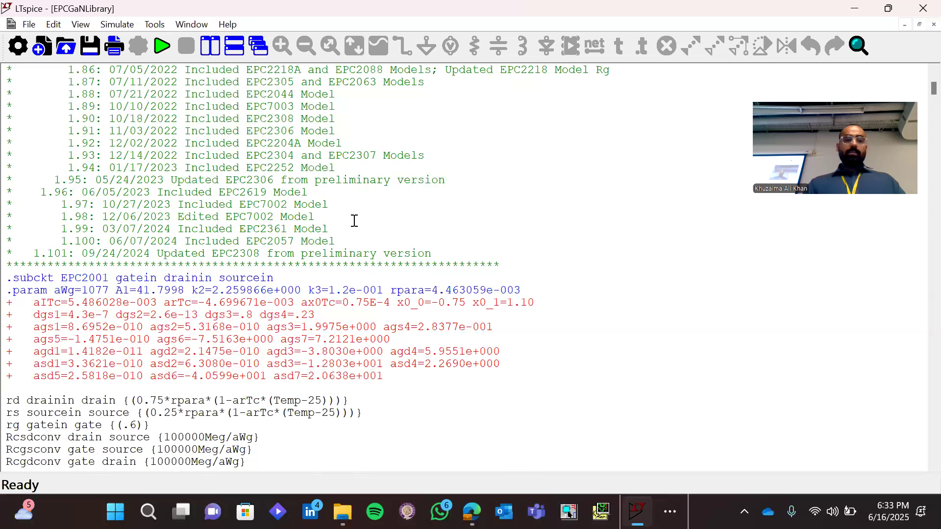
{"action": "scroll", "coordinate": [355, 221], "scroll_direction": "down", "scroll_amount": 6}
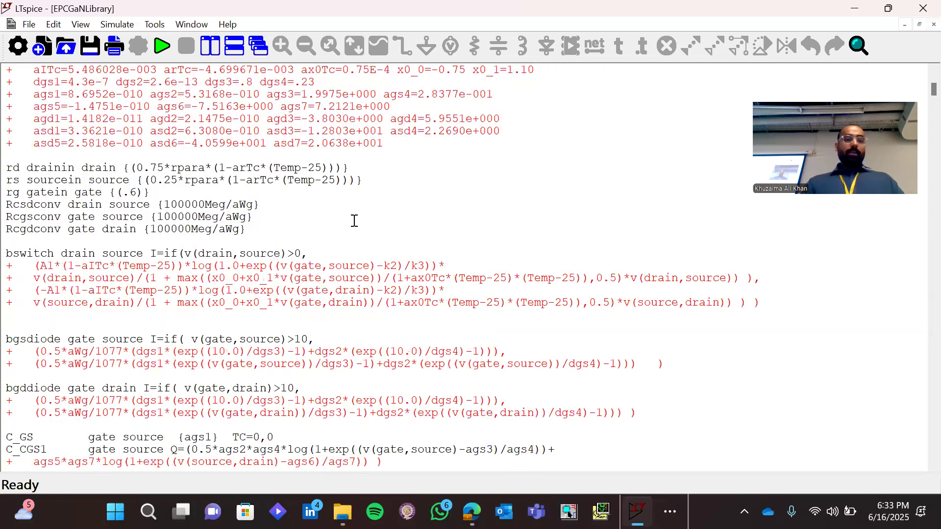
{"action": "scroll", "coordinate": [354, 221], "scroll_direction": "up", "scroll_amount": 1}
{"action": "double_click", "coordinate": [81, 93]}
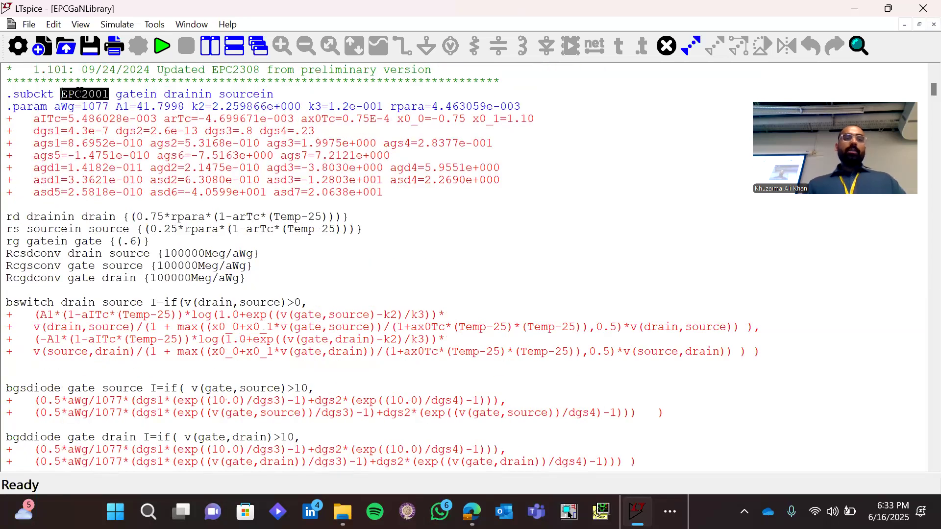
{"action": "left_click", "coordinate": [124, 167]}
Step: Examine the rest of the EPC2001 subcircuit and the following definition, highlighting the model name EPC2101Q1
{"action": "scroll", "coordinate": [124, 167], "scroll_direction": "down", "scroll_amount": 9}
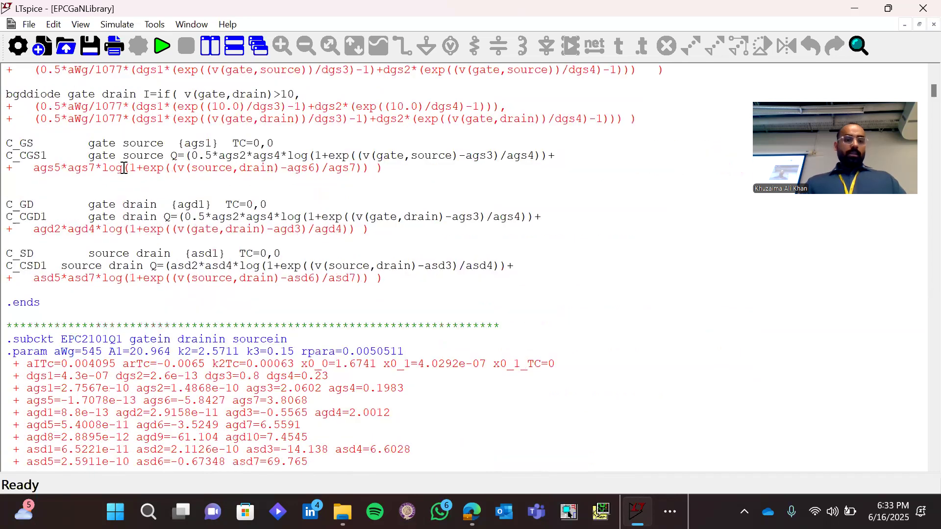
{"action": "scroll", "coordinate": [124, 167], "scroll_direction": "down", "scroll_amount": 3}
{"action": "double_click", "coordinate": [96, 216]}
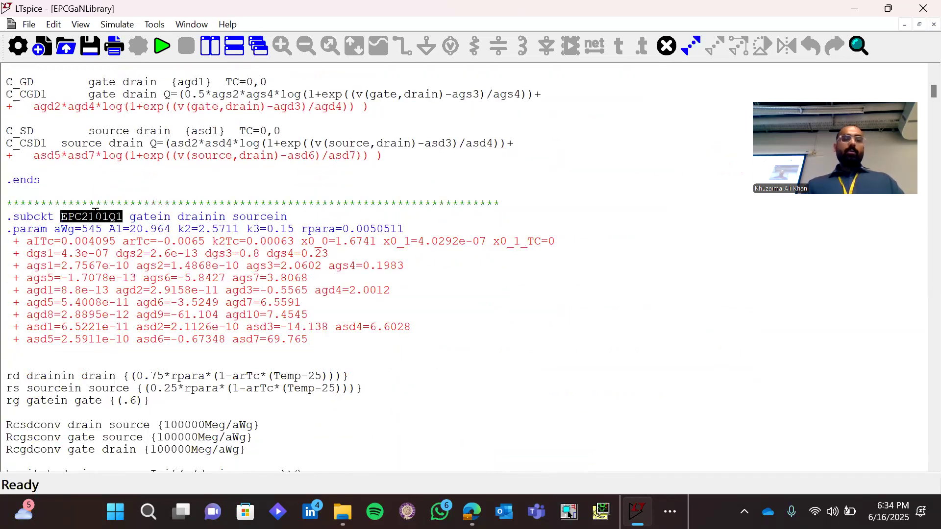
{"action": "left_click", "coordinate": [174, 357]}
{"action": "scroll", "coordinate": [173, 356], "scroll_direction": "up", "scroll_amount": 7}
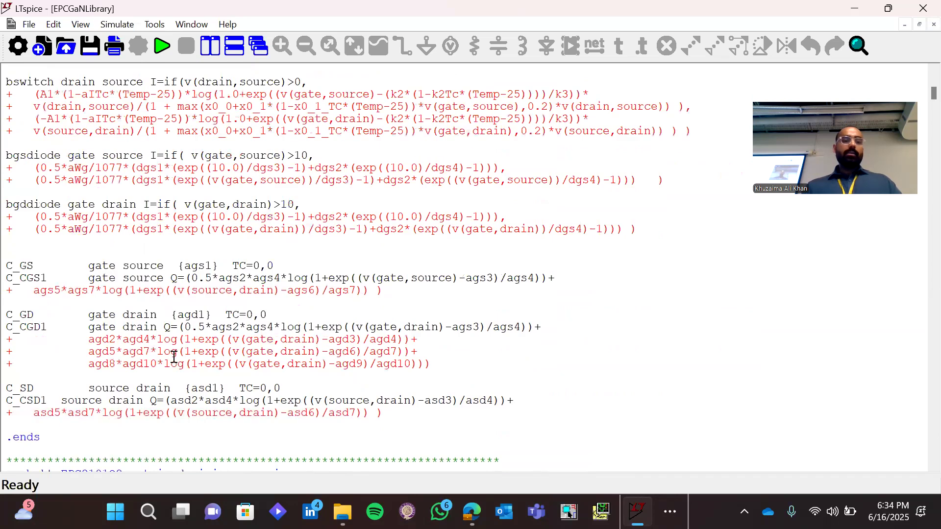
{"action": "scroll", "coordinate": [174, 357], "scroll_direction": "down", "scroll_amount": 7}
{"action": "scroll", "coordinate": [174, 356], "scroll_direction": "down", "scroll_amount": 4}
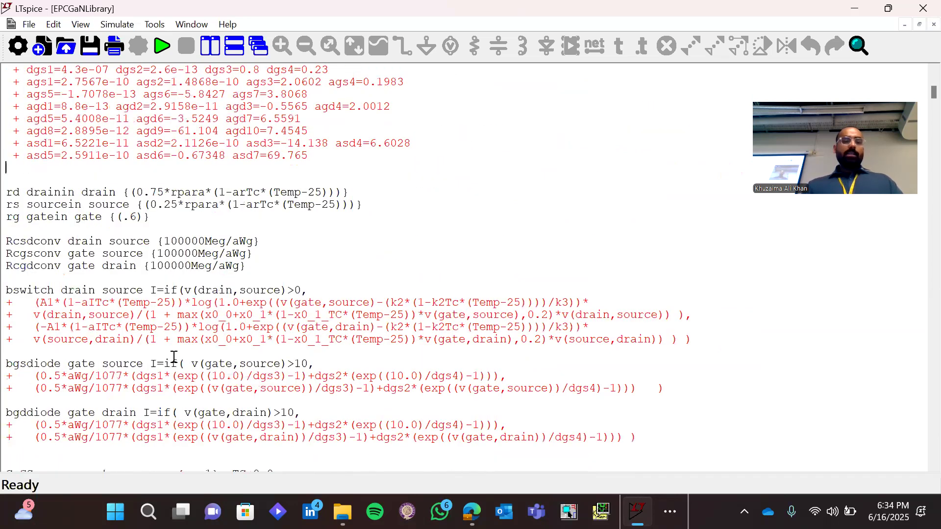
Step: Return to the version history at the start of the library and highlight its entries from 1.02 to 1.19
{"action": "scroll", "coordinate": [174, 357], "scroll_direction": "up", "scroll_amount": 15}
{"action": "scroll", "coordinate": [174, 357], "scroll_direction": "up", "scroll_amount": 12}
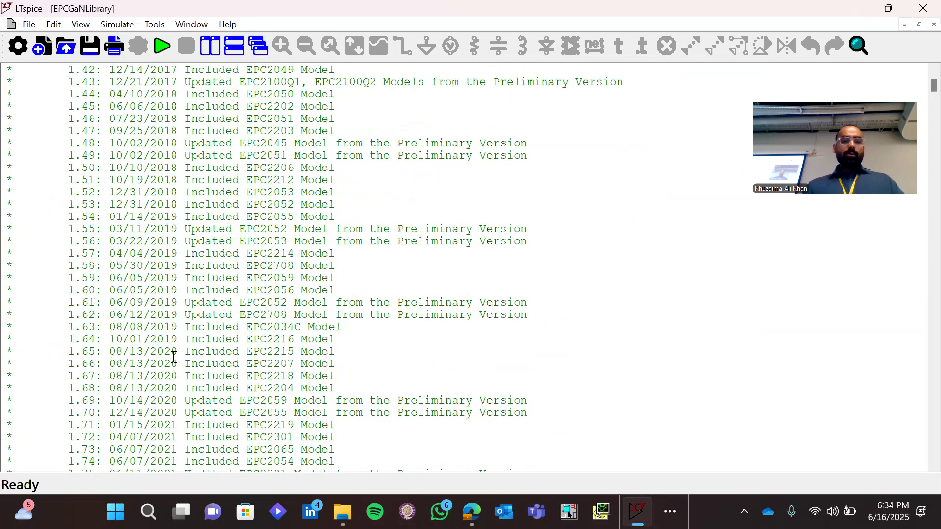
{"action": "scroll", "coordinate": [174, 356], "scroll_direction": "up", "scroll_amount": 11}
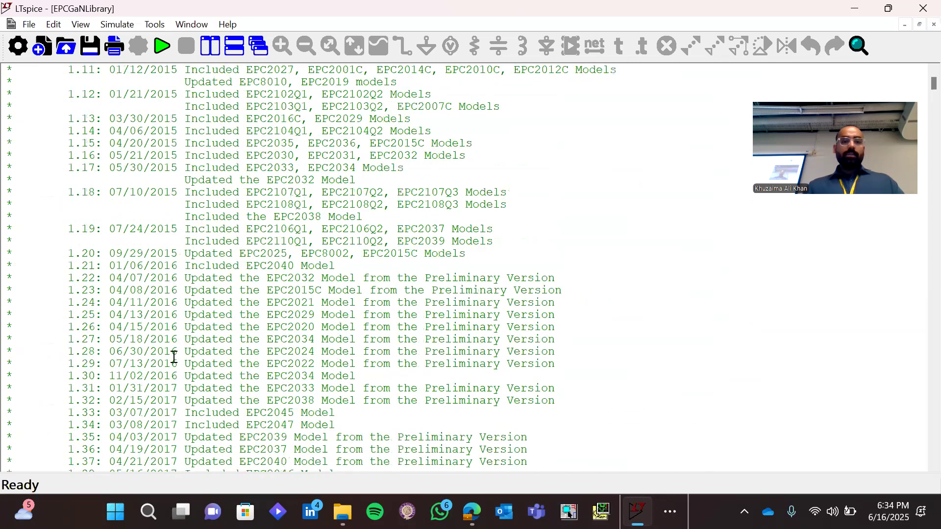
{"action": "scroll", "coordinate": [174, 356], "scroll_direction": "up", "scroll_amount": 1}
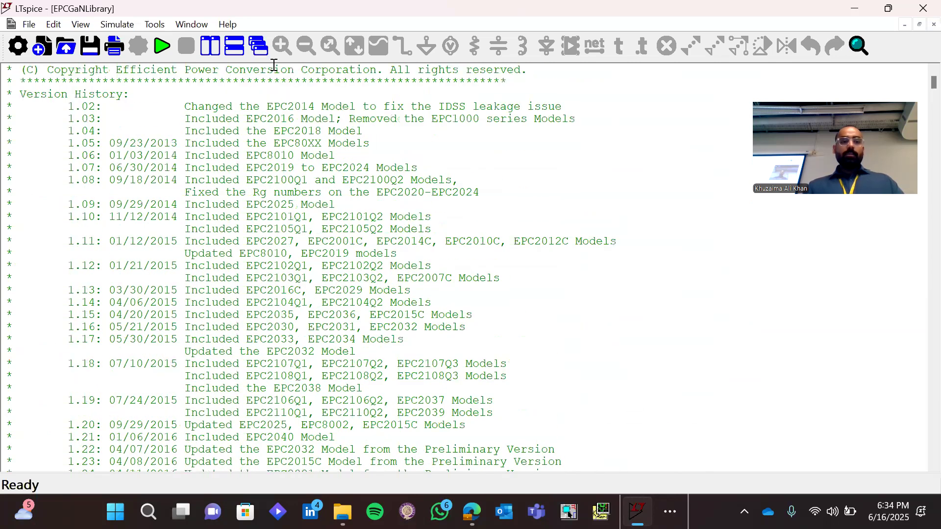
{"action": "left_click_drag", "start_coordinate": [191, 106], "coordinate": [386, 405]}
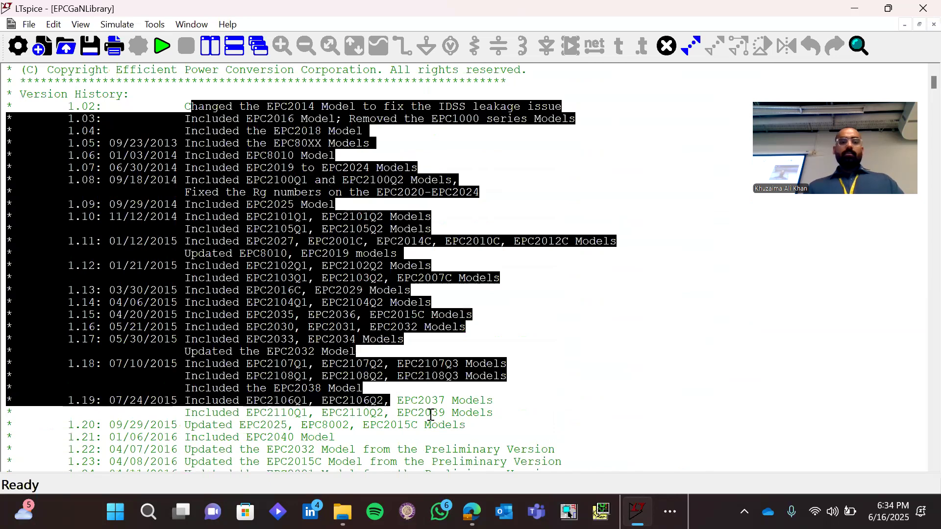
{"action": "left_click", "coordinate": [521, 395]}
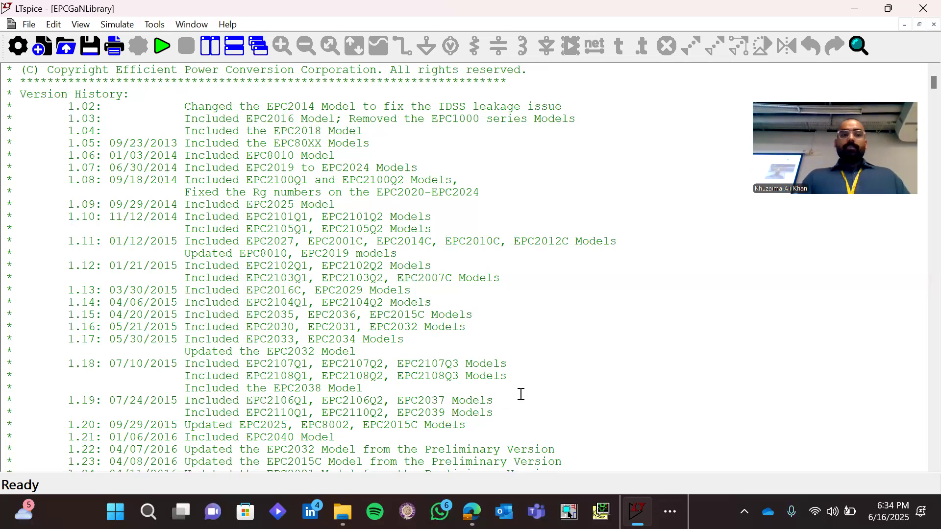
Step: Highlight the model definitions from the EPC2001 subcircuit onward, clear the selection, and close the EPCGaNLibrary file
{"action": "scroll", "coordinate": [520, 395], "scroll_direction": "down", "scroll_amount": 20}
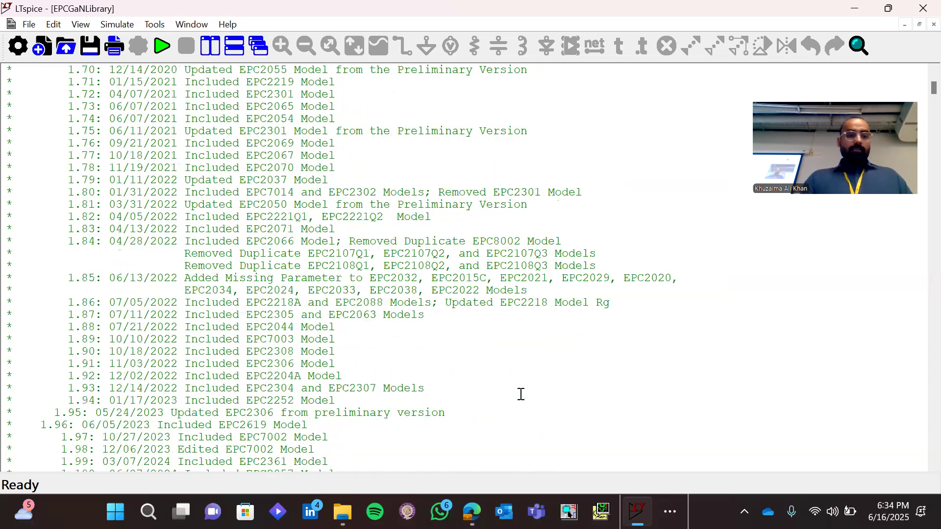
{"action": "scroll", "coordinate": [521, 394], "scroll_direction": "down", "scroll_amount": 15}
{"action": "scroll", "coordinate": [521, 394], "scroll_direction": "up", "scroll_amount": 2}
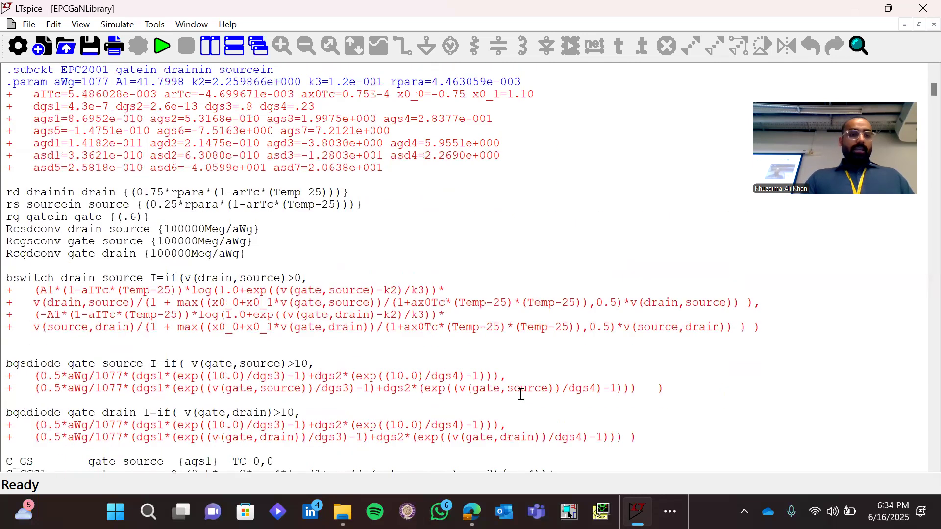
{"action": "scroll", "coordinate": [520, 394], "scroll_direction": "up", "scroll_amount": 2}
{"action": "scroll", "coordinate": [521, 395], "scroll_direction": "up", "scroll_amount": 4}
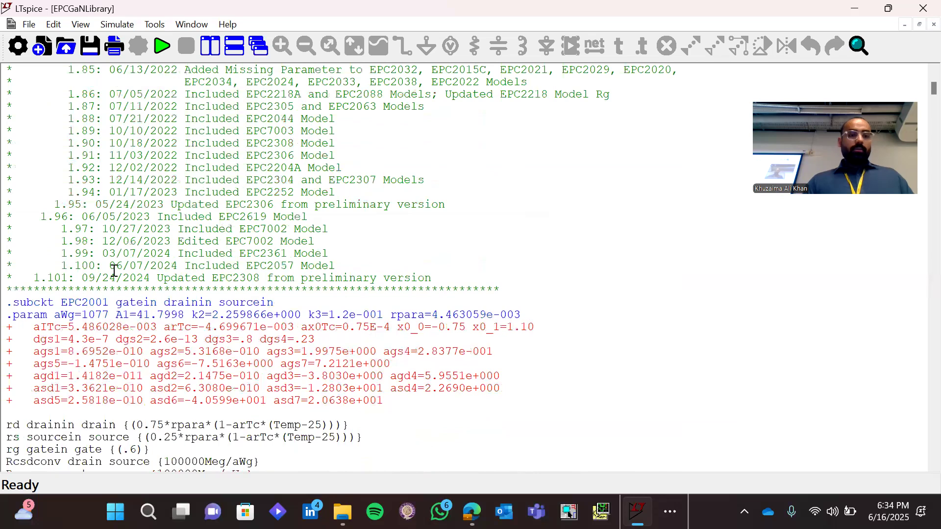
{"action": "left_click_drag", "start_coordinate": [8, 301], "coordinate": [206, 303]}
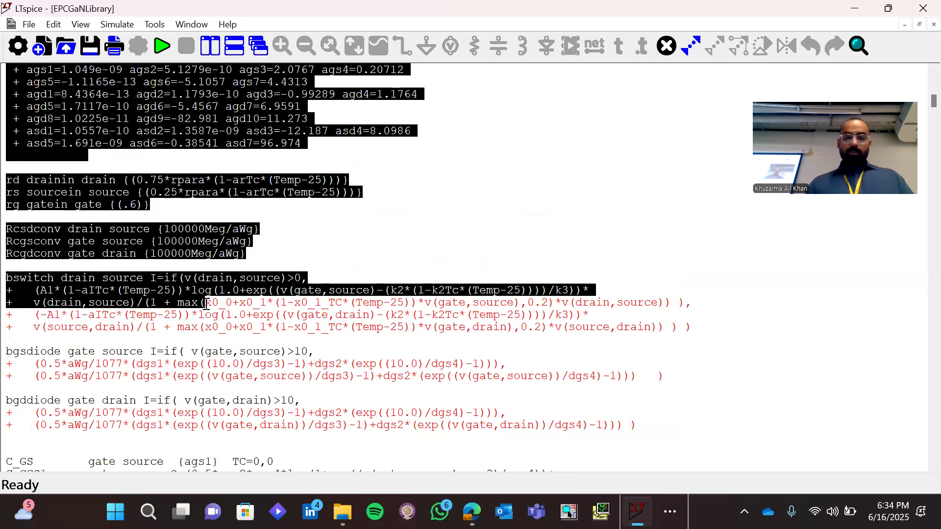
{"action": "key", "text": "shift+Up"}
{"action": "key", "text": "shift+Up"}
{"action": "key", "text": "shift+Up"}
{"action": "key", "text": "shift+Up"}
{"action": "key", "text": "shift+Up"}
{"action": "key", "text": "shift+Up"}
{"action": "key", "text": "shift+Up"}
{"action": "key", "text": "shift+Up"}
{"action": "key", "text": "shift+Up"}
{"action": "key", "text": "shift+Up"}
{"action": "key", "text": "shift+Up"}
{"action": "key", "text": "shift+Up"}
{"action": "key", "text": "shift+Up"}
{"action": "key", "text": "shift+Up"}
{"action": "key", "text": "shift+Up"}
{"action": "key", "text": "shift+Up"}
{"action": "key", "text": "shift+Up"}
{"action": "key", "text": "shift+Up"}
{"action": "key", "text": "shift+Up"}
{"action": "key", "text": "shift+Up"}
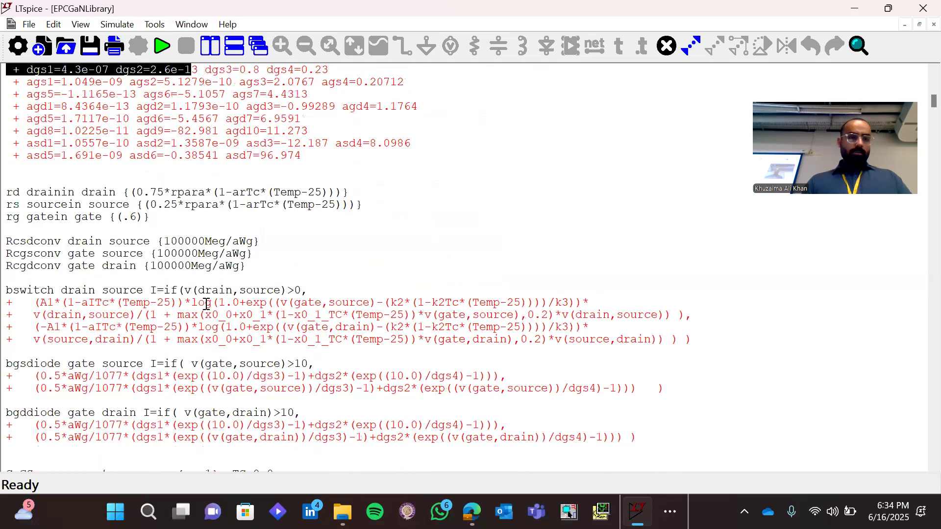
{"action": "key", "text": "shift+Up"}
{"action": "key", "text": "shift+Up"}
{"action": "key", "text": "shift+Up"}
{"action": "key", "text": "shift+Up"}
{"action": "key", "text": "shift+Up"}
{"action": "key", "text": "shift+Up"}
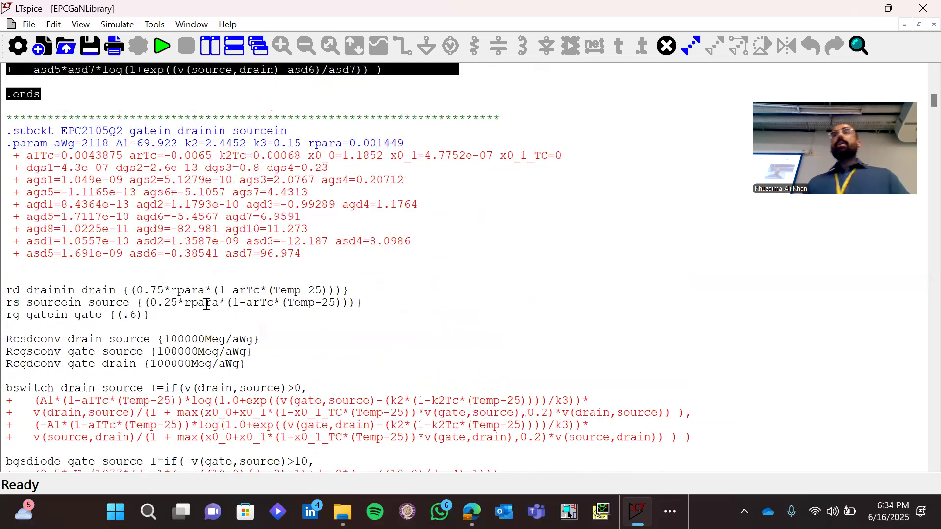
{"action": "key", "text": "Down"}
{"action": "key", "text": "Down"}
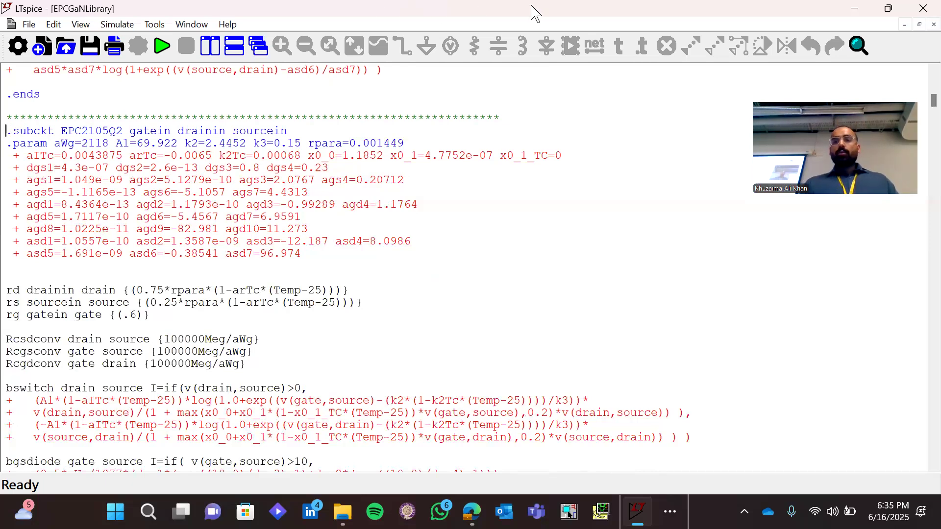
{"action": "left_click", "coordinate": [932, 24]}
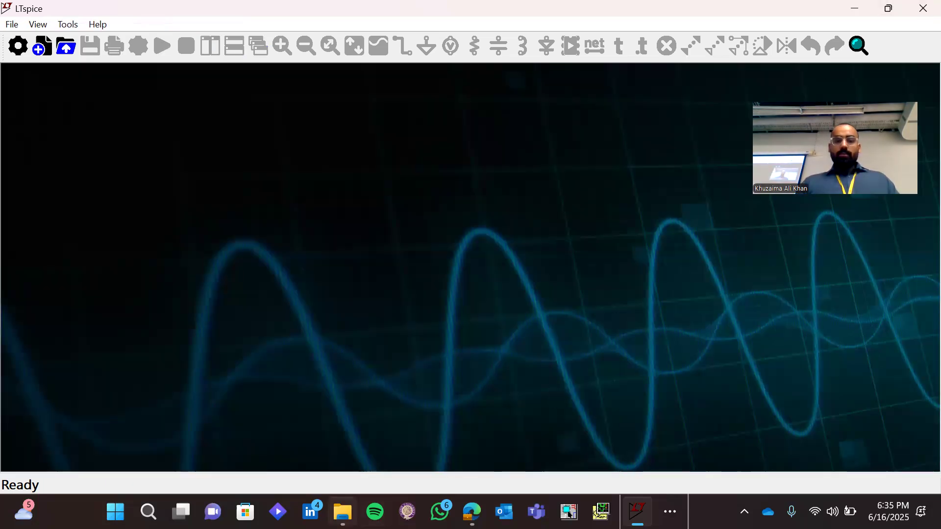
Step: Open the EPCGaN symbol file from the EPCGaNLibrary folder in LTspice
{"action": "left_click", "coordinate": [343, 512]}
{"action": "double_click", "coordinate": [254, 127]}
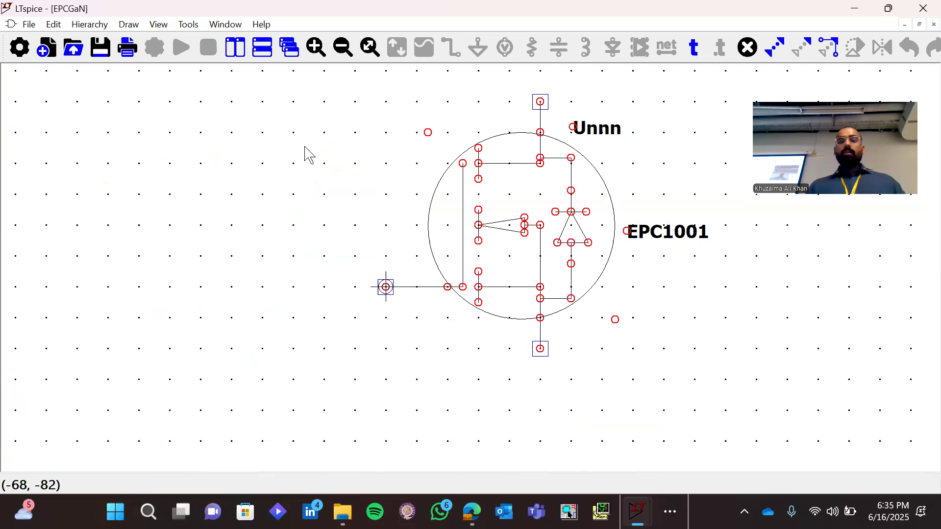
{"action": "mouse_move", "coordinate": [346, 513]}
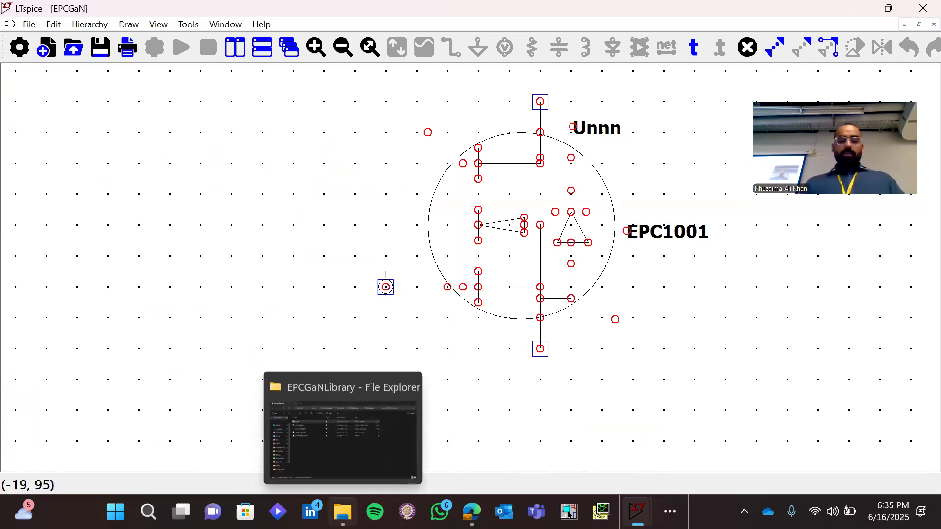
Step: Find and open Notepad, and start a blank document beside Citation.tex.txt
{"action": "key", "text": "super"}
{"action": "type", "text": "one"}
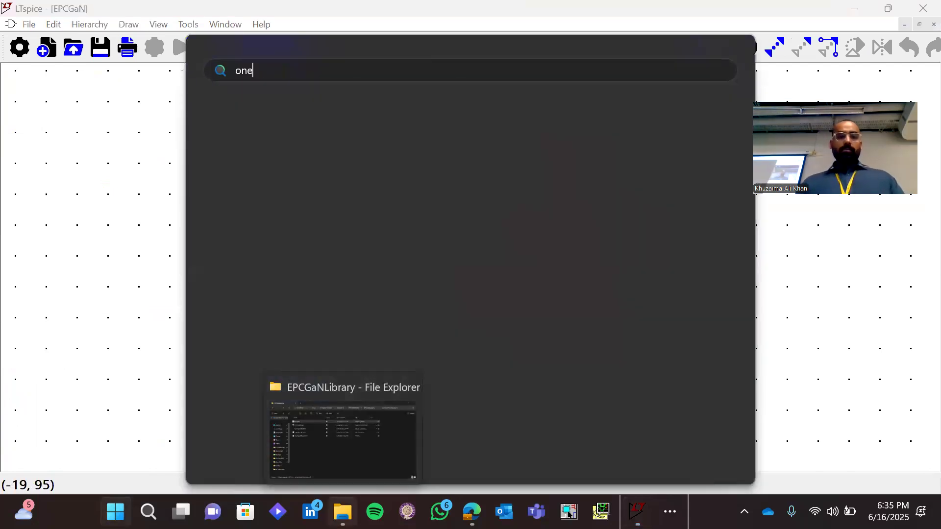
{"action": "key", "text": "BackSpace"}
{"action": "key", "text": "BackSpace"}
{"action": "key", "text": "BackSpace"}
{"action": "type", "text": "notr"}
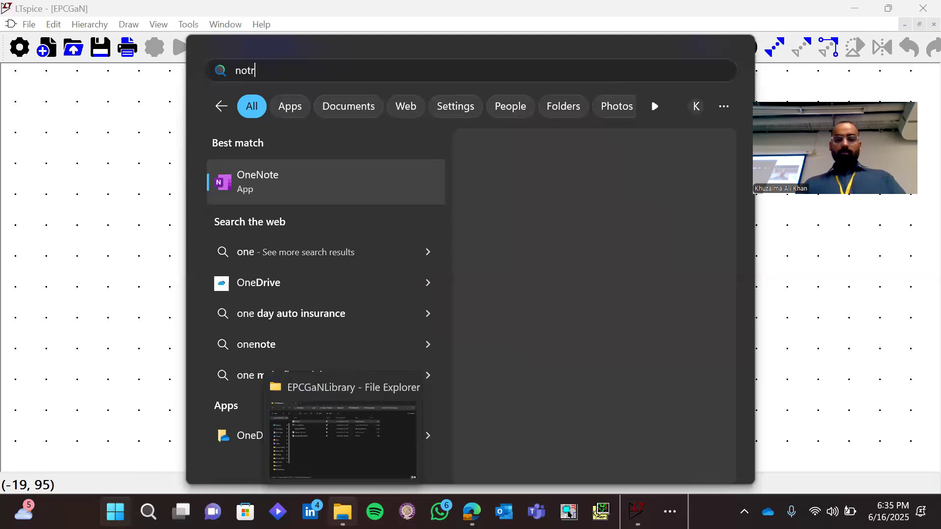
{"action": "key", "text": "BackSpace"}
{"action": "type", "text": "e"}
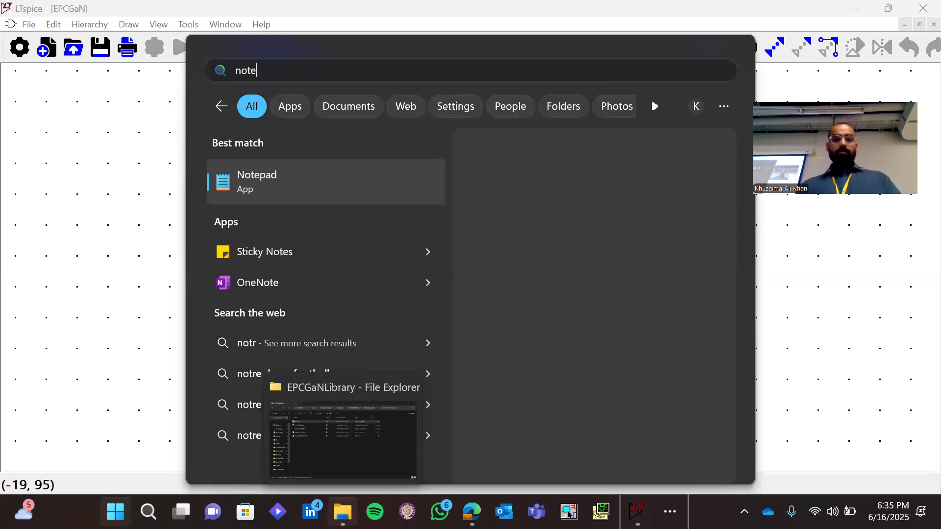
{"action": "type", "text": "pad"}
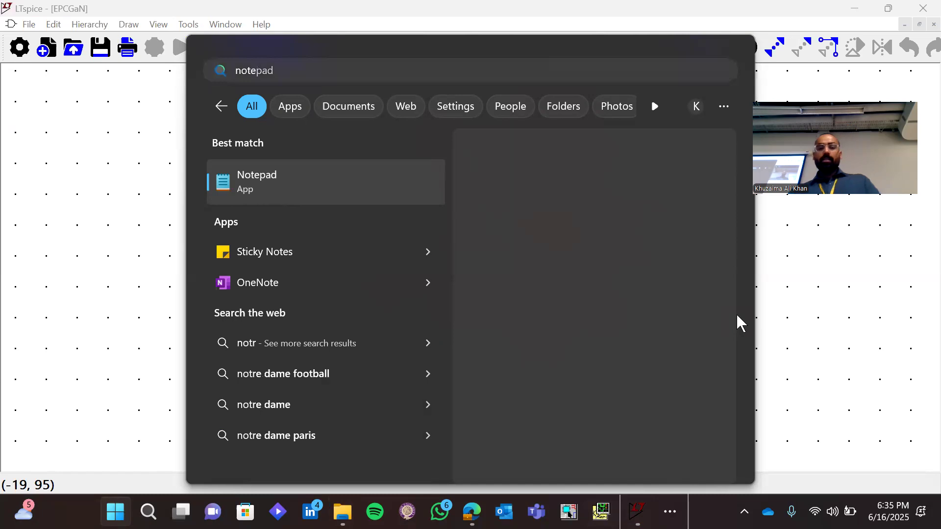
{"action": "key", "text": "Escape"}
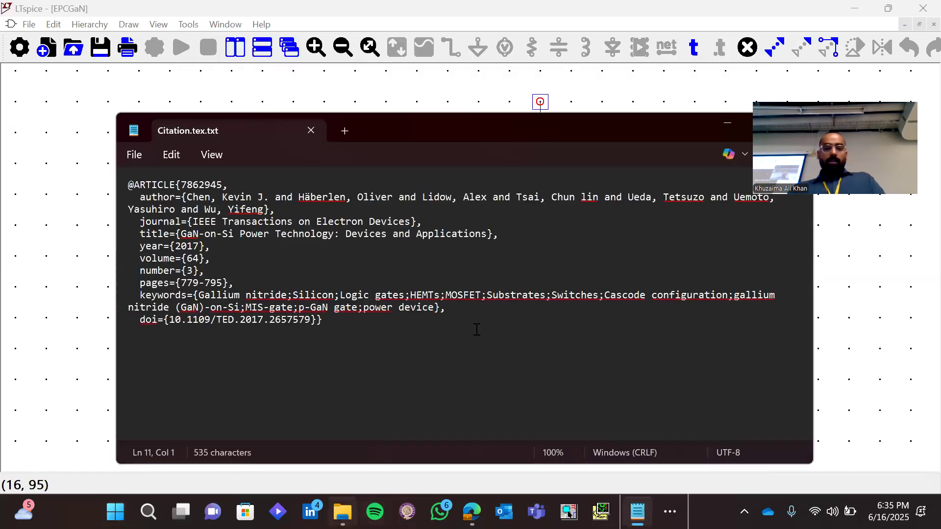
{"action": "left_click", "coordinate": [343, 130]}
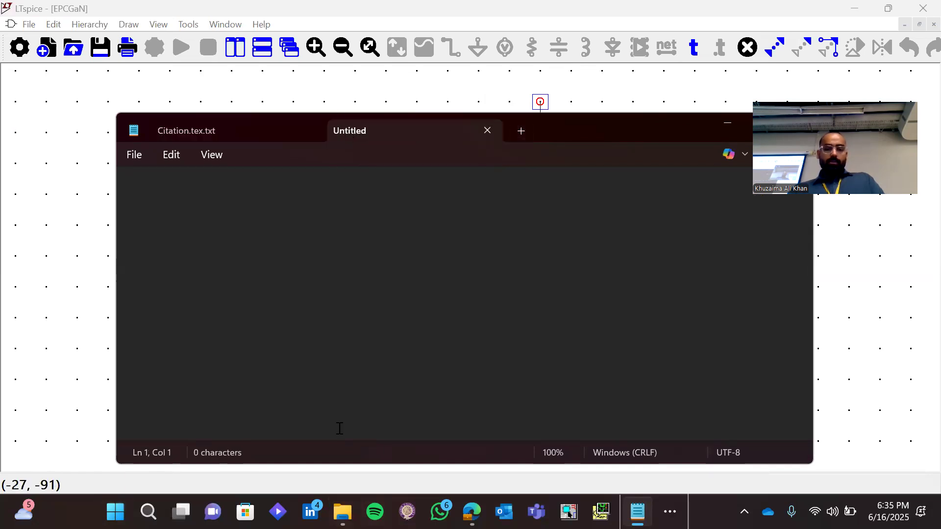
Step: Copy the inner EPCGaNLibrary folder's path from File Explorer into the blank Notepad document and append a backslash
{"action": "left_click", "coordinate": [343, 512]}
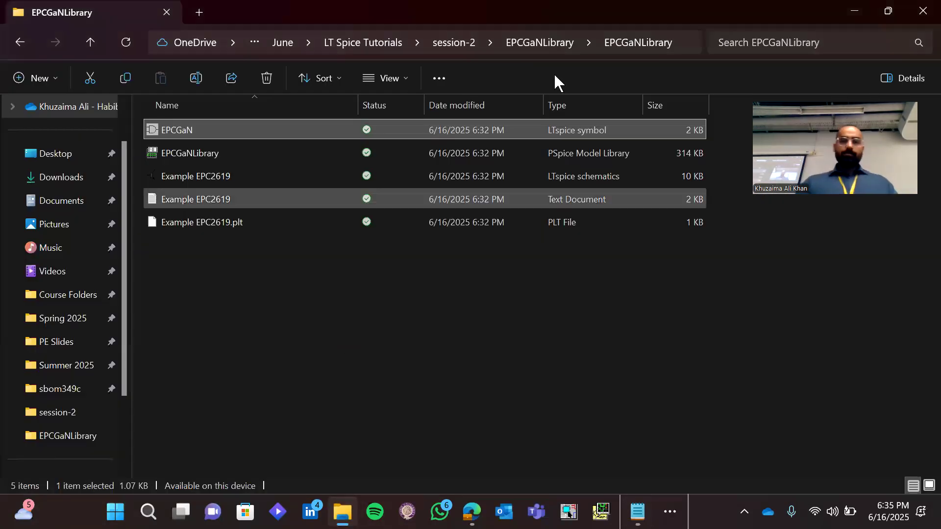
{"action": "left_click", "coordinate": [680, 46]}
{"action": "key", "text": "ctrl+c"}
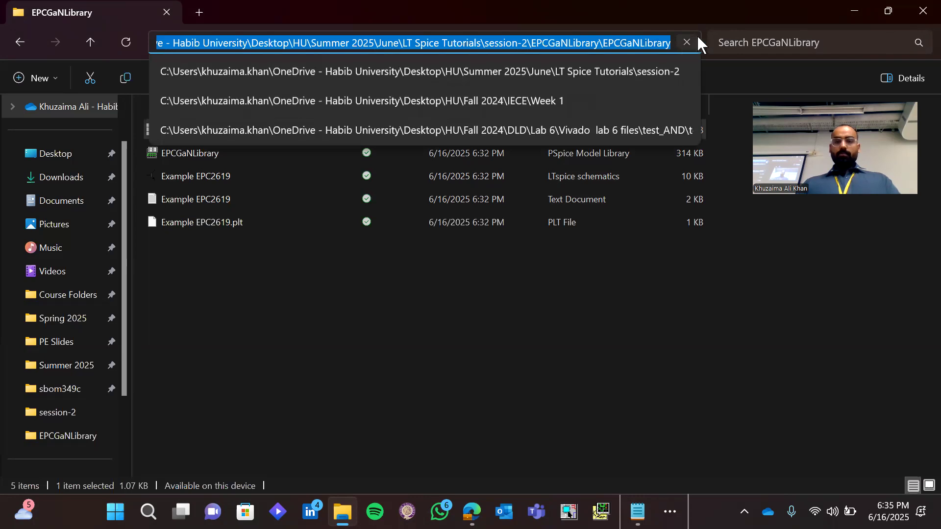
{"action": "left_click", "coordinate": [851, 14]}
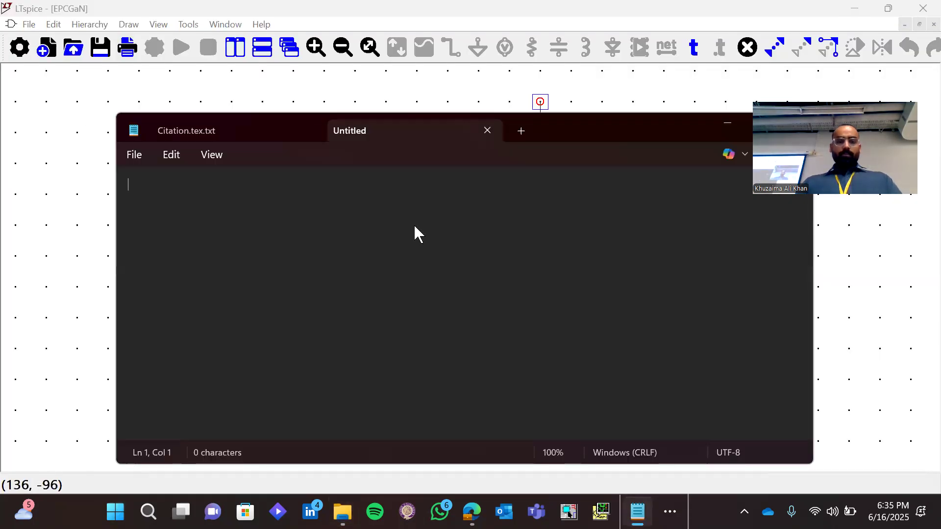
{"action": "key", "text": "ctrl+v"}
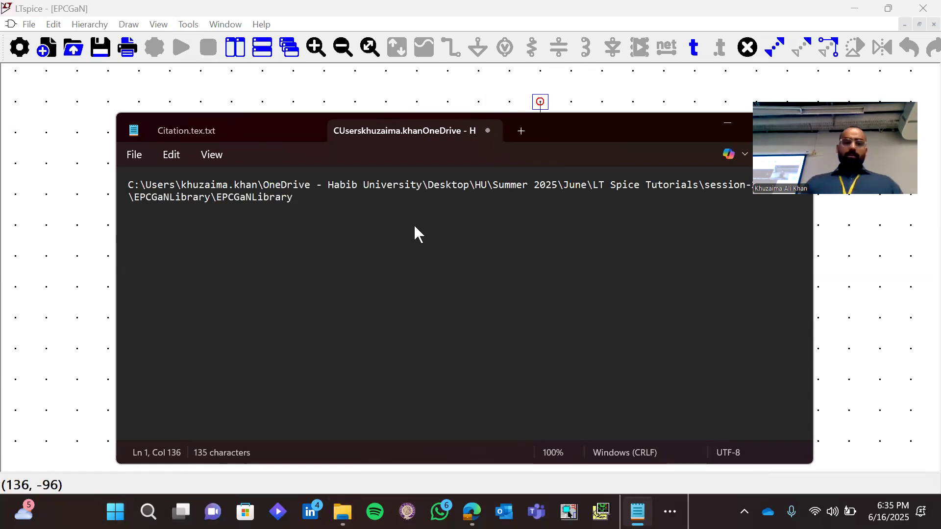
{"action": "type", "text": "\\"}
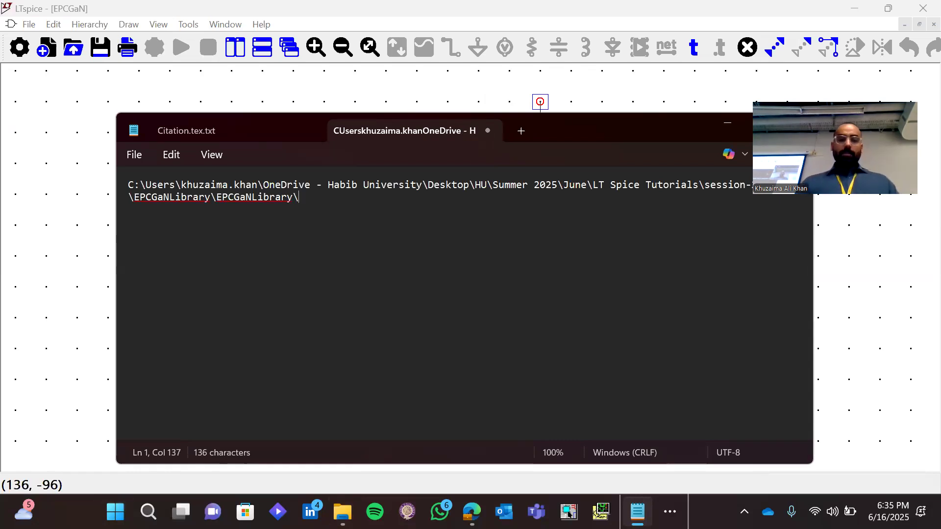
Step: Copy the PSpice model library's file name and complete the noted path with EPCGaNLibrary.lib
{"action": "left_click", "coordinate": [343, 511]}
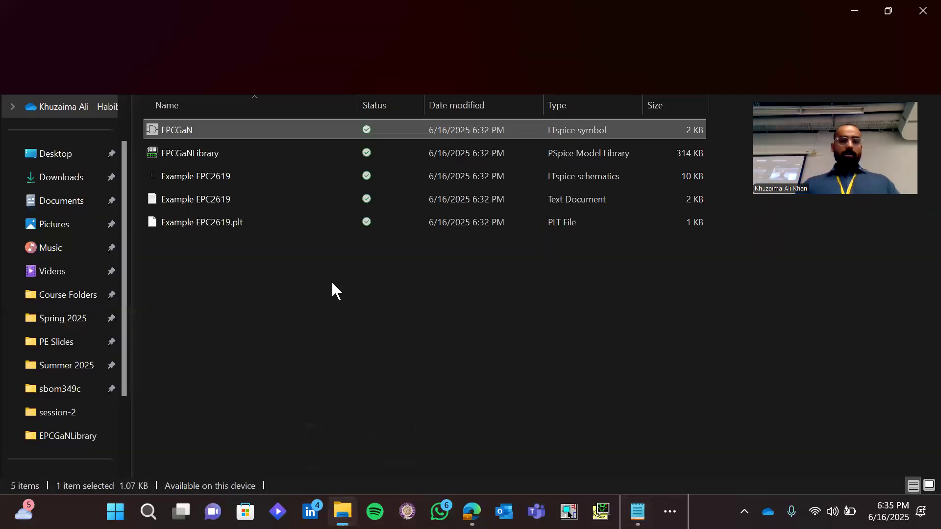
{"action": "left_click", "coordinate": [276, 153]}
{"action": "key", "text": "ctrl+c"}
{"action": "key", "text": "F2"}
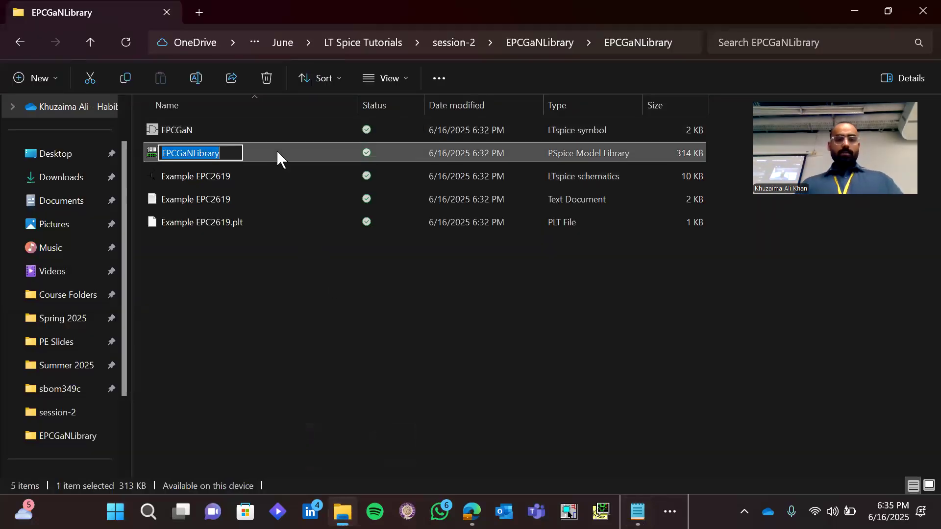
{"action": "left_click", "coordinate": [314, 272]}
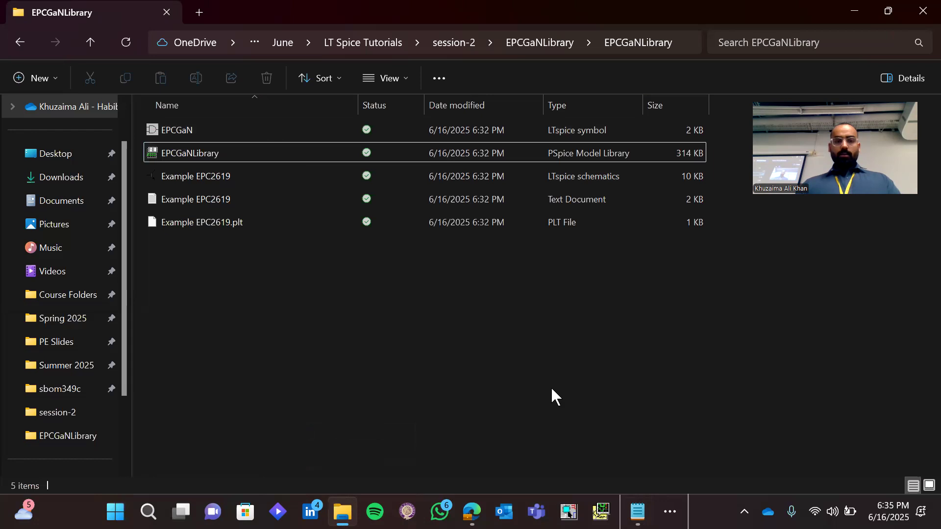
{"action": "left_click", "coordinate": [472, 511]}
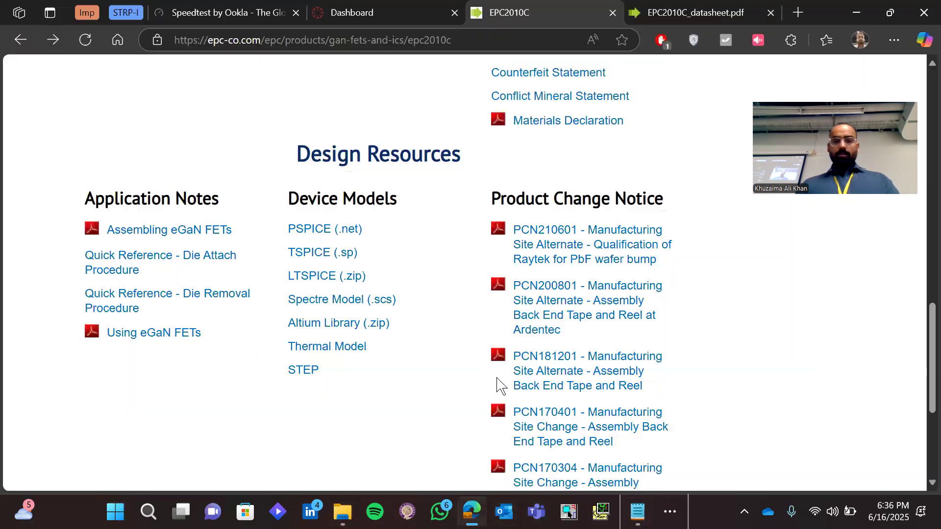
{"action": "left_click", "coordinate": [637, 511]}
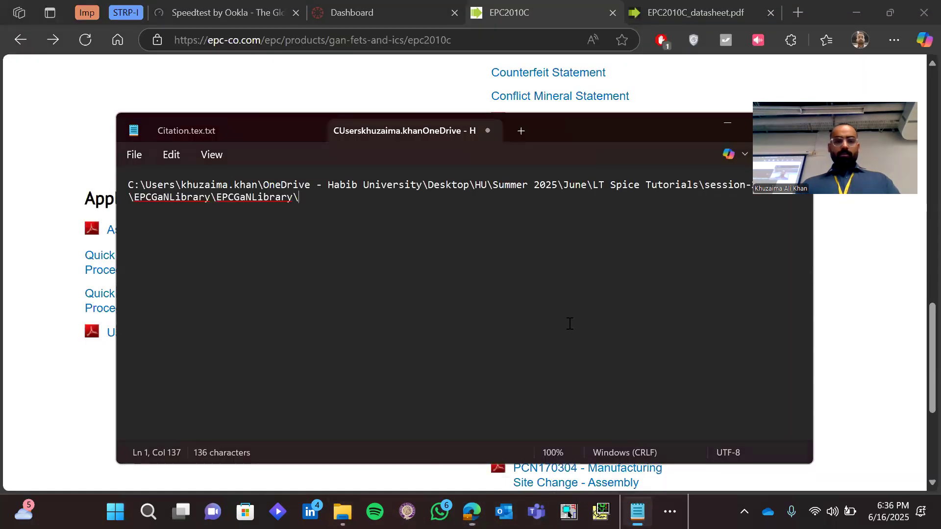
{"action": "key", "text": "ctrl+v"}
{"action": "type", "text": ".ib"}
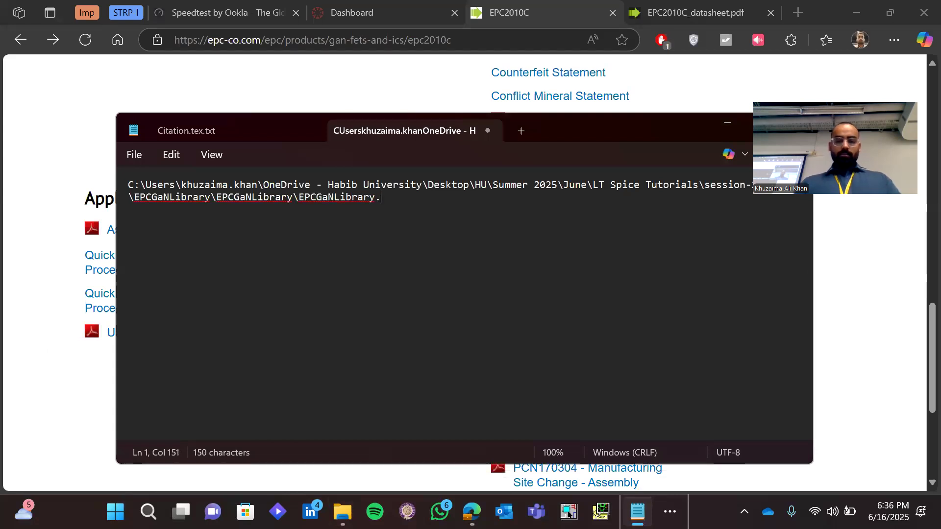
{"action": "key", "text": "BackSpace"}
{"action": "key", "text": "BackSpace"}
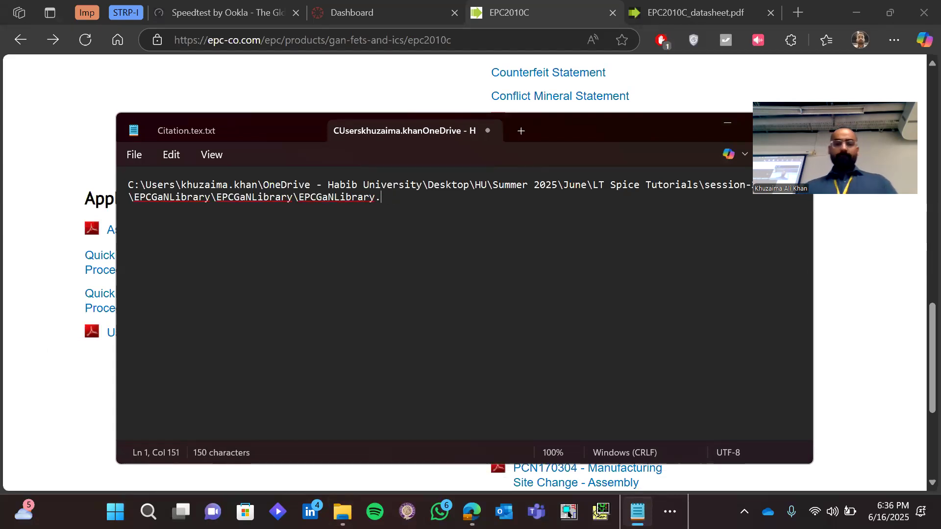
{"action": "type", "text": "lib"}
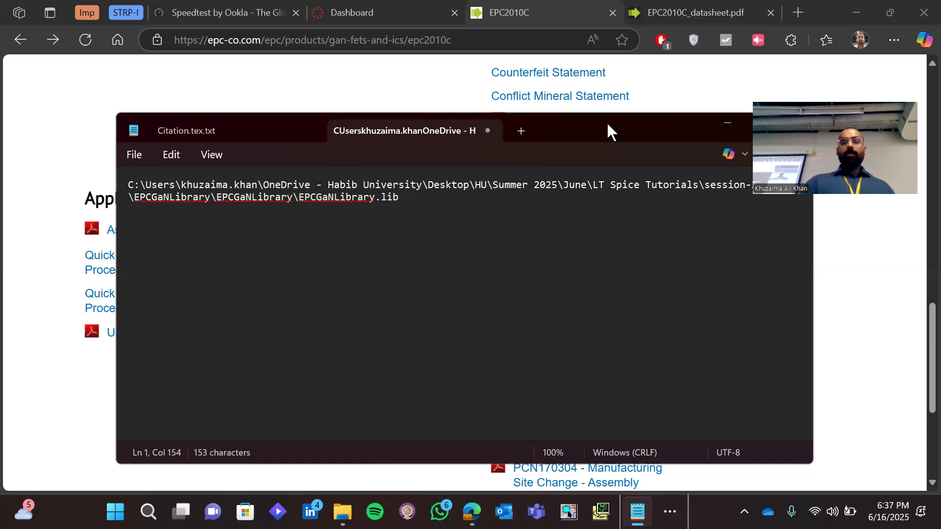
Step: Select and copy the full library path in Notepad, and switch to the EPCGaN symbol window in LTspice
{"action": "left_click_drag", "start_coordinate": [607, 124], "coordinate": [525, 149]}
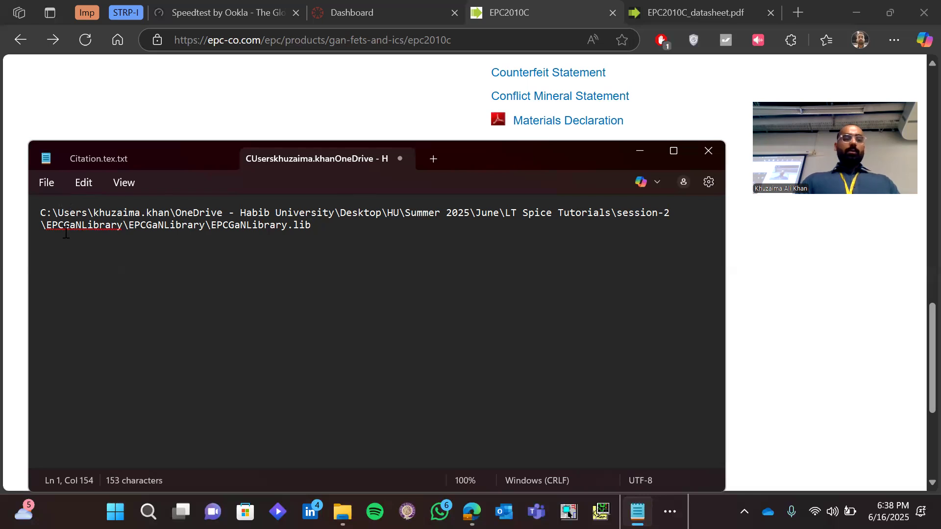
{"action": "key", "text": "ctrl+a"}
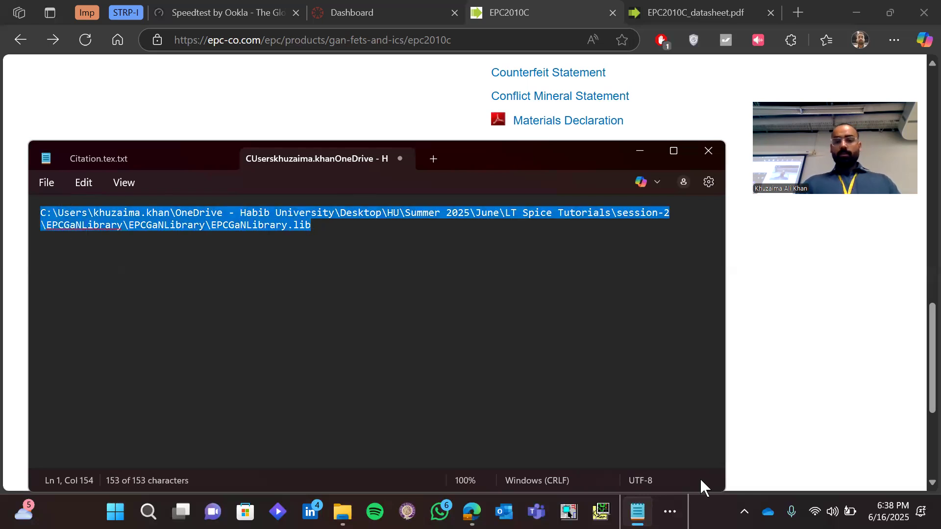
{"action": "left_click", "coordinate": [669, 512]}
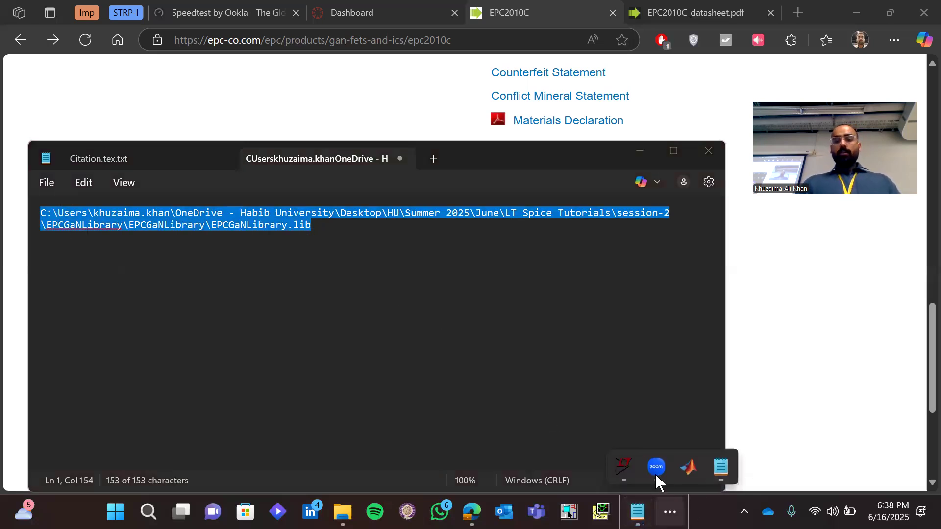
{"action": "mouse_move", "coordinate": [622, 467]}
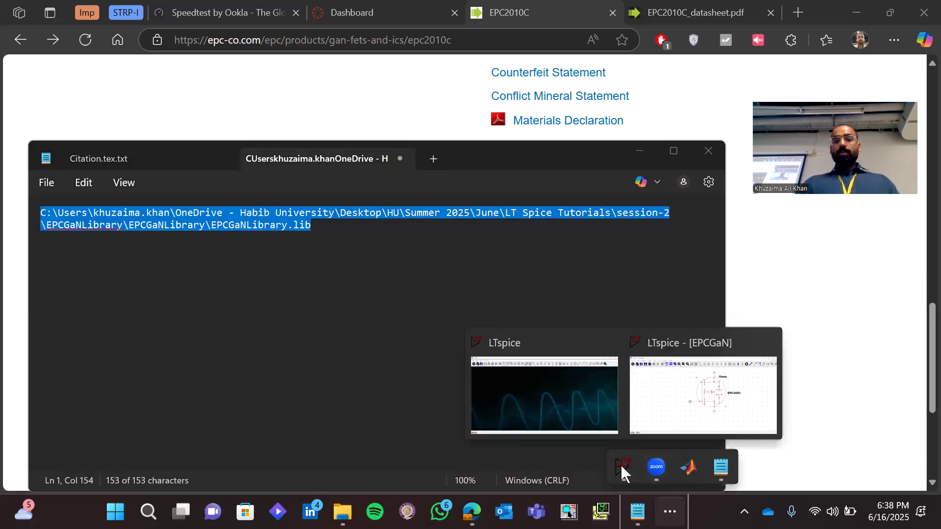
{"action": "left_click", "coordinate": [654, 434]}
Step: Set the EPCGaN symbol's ModelFile attribute to the copied full path of EPCGaNLibrary.lib
{"action": "right_click", "coordinate": [528, 189]}
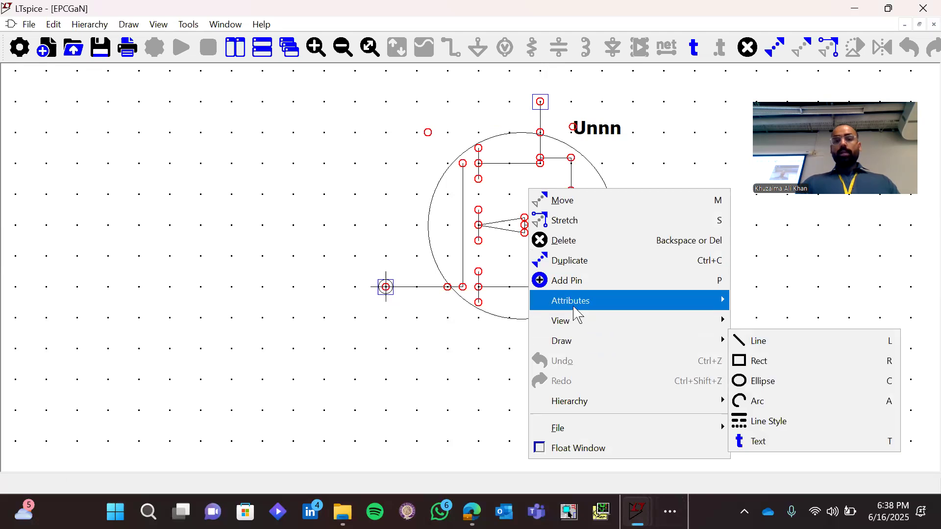
{"action": "mouse_move", "coordinate": [576, 314]}
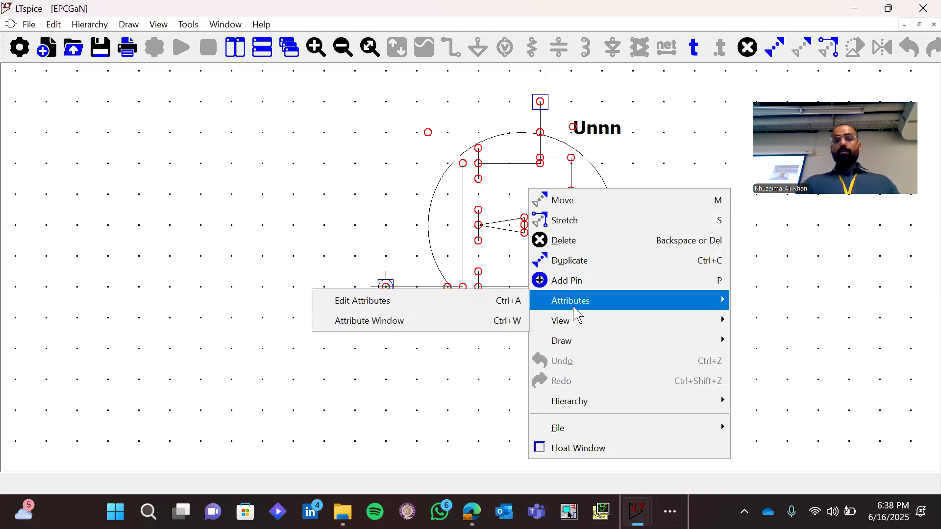
{"action": "left_click", "coordinate": [492, 306]}
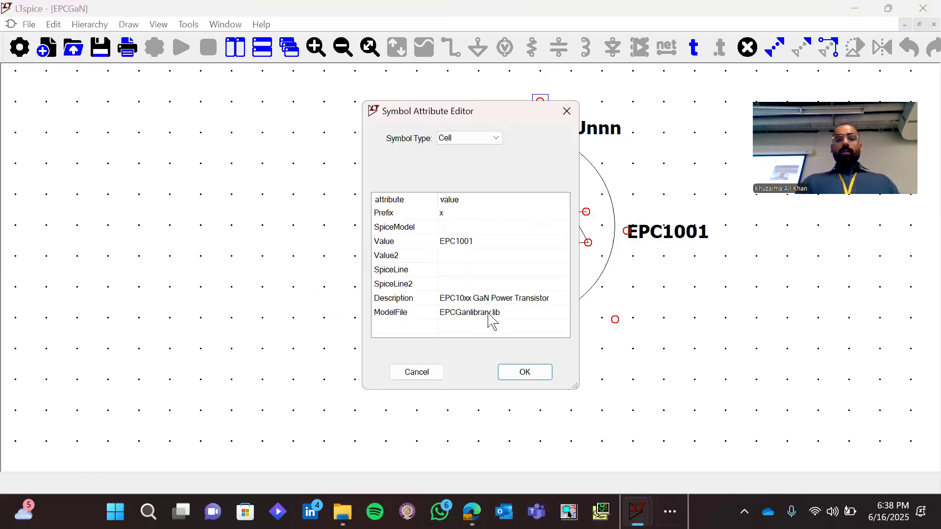
{"action": "left_click", "coordinate": [489, 313]}
{"action": "key", "text": "ctrl+v"}
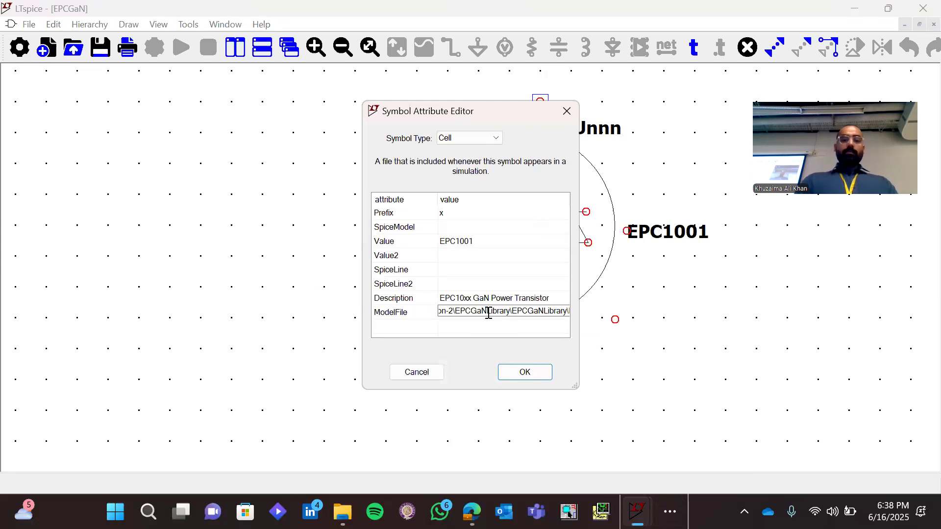
{"action": "left_click", "coordinate": [525, 372]}
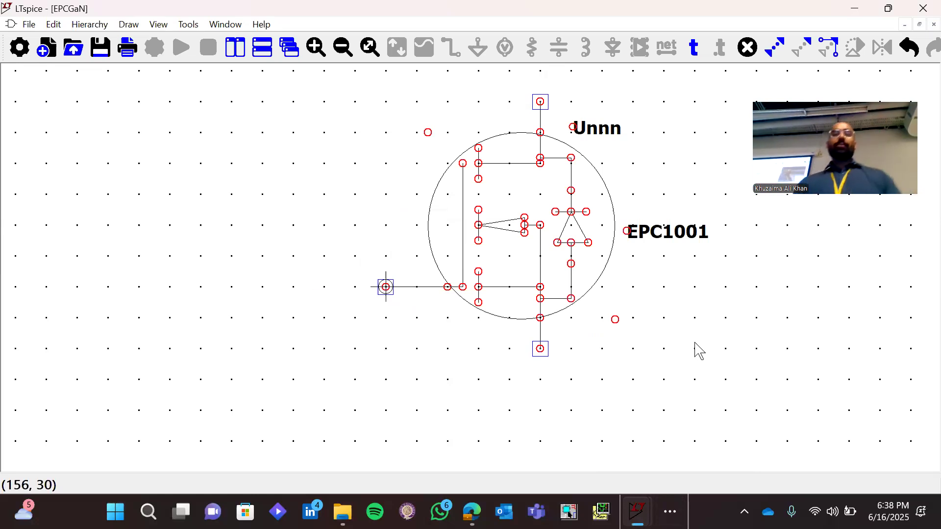
Step: Set the EPCGaN symbol's Value attribute to EPC2010C
{"action": "right_click", "coordinate": [640, 240]}
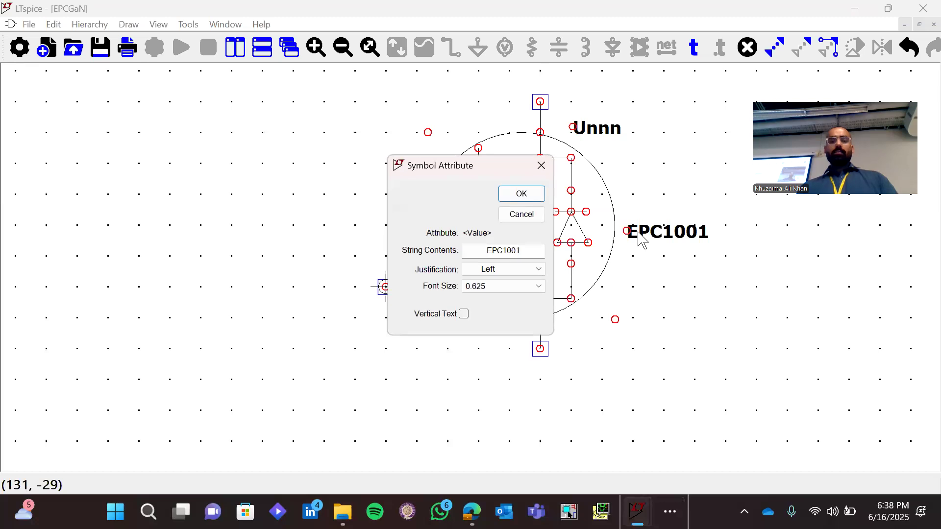
{"action": "left_click", "coordinate": [539, 169]}
{"action": "right_click", "coordinate": [514, 189]}
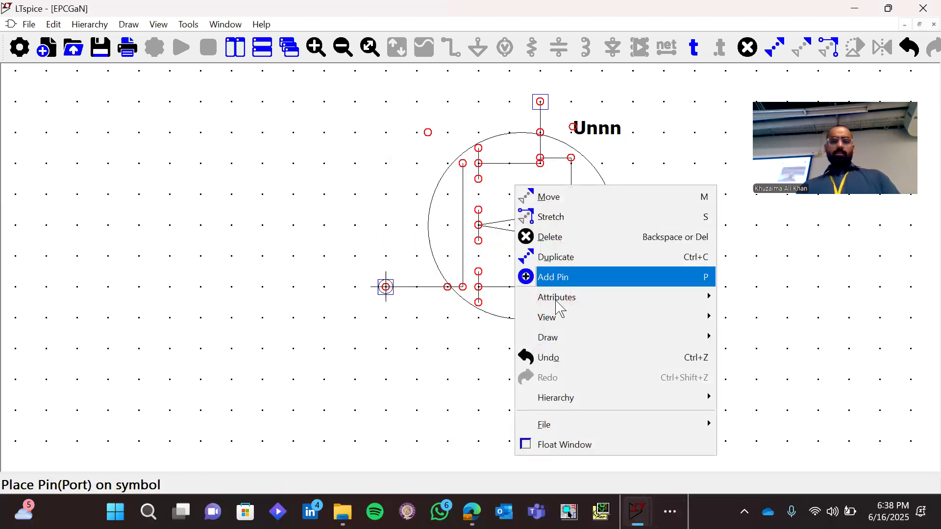
{"action": "mouse_move", "coordinate": [558, 297]}
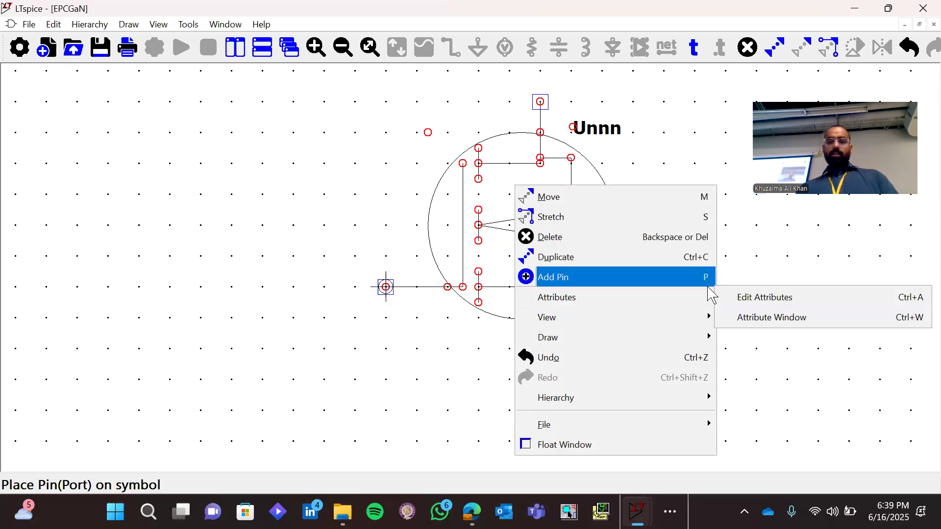
{"action": "left_click", "coordinate": [731, 296]}
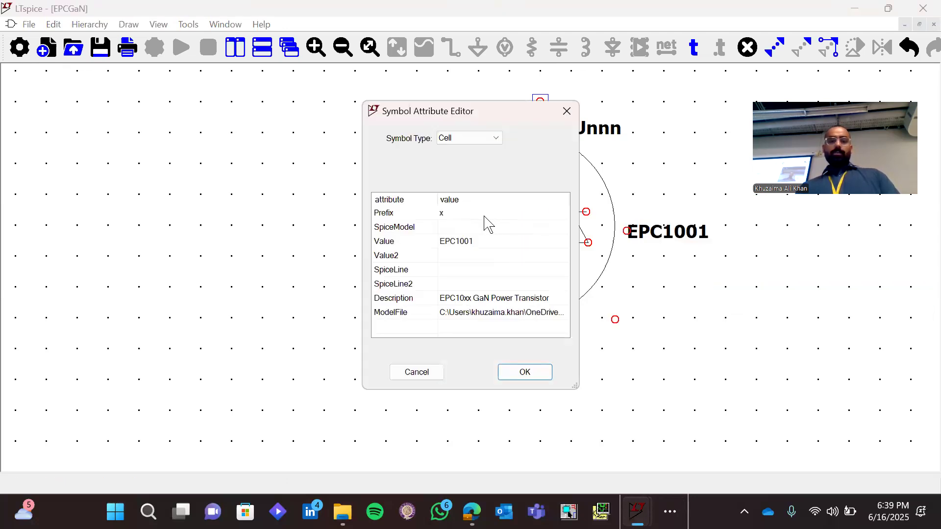
{"action": "left_click", "coordinate": [476, 242]}
{"action": "left_click", "coordinate": [476, 242]}
{"action": "key", "text": "BackSpace"}
{"action": "key", "text": "BackSpace"}
{"action": "key", "text": "BackSpace"}
{"action": "key", "text": "BackSpace"}
{"action": "type", "text": "2010c"}
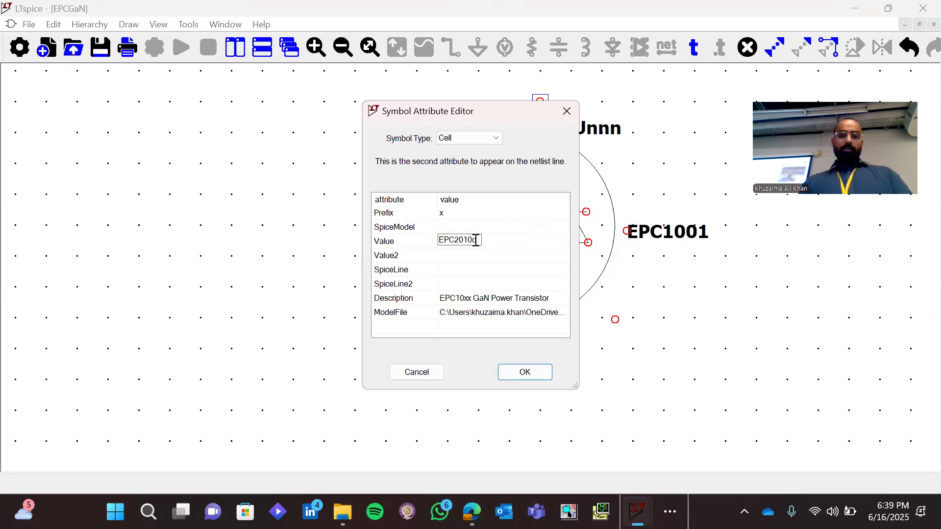
{"action": "key", "text": "BackSpace"}
{"action": "type", "text": "C"}
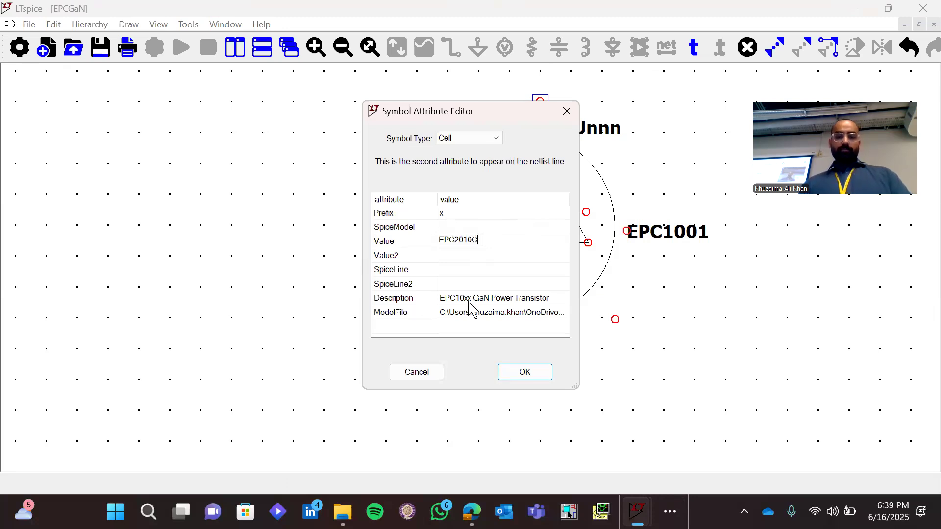
{"action": "left_click", "coordinate": [524, 373]}
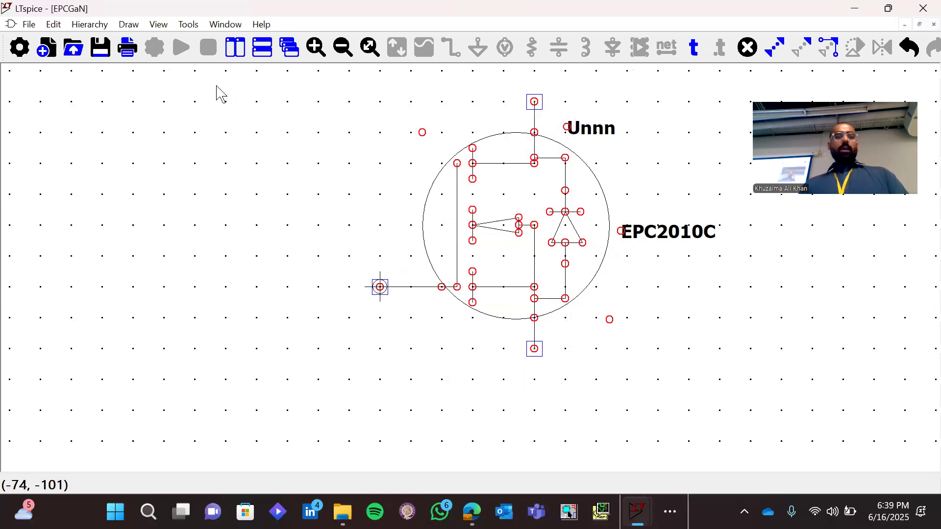
Step: Save the symbol under the new name EPC2010C in the session-2 folder and close it
{"action": "left_click", "coordinate": [29, 24]}
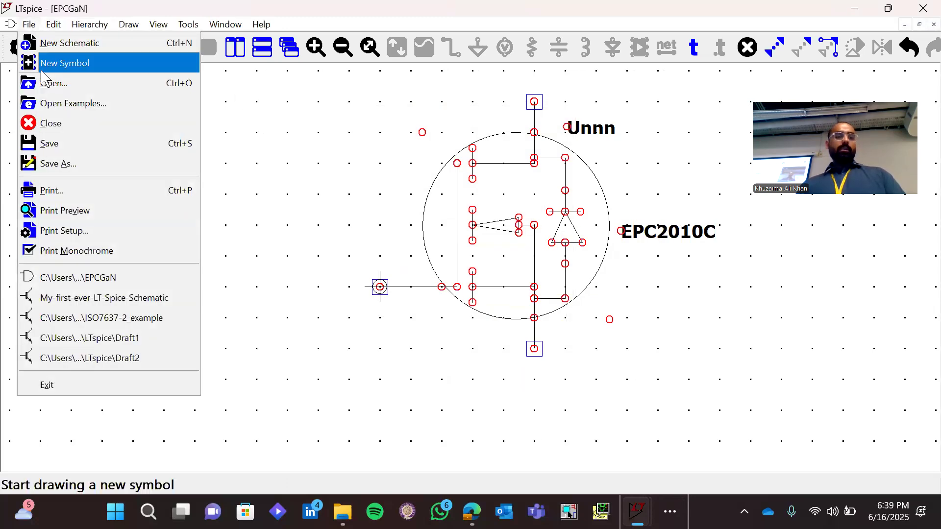
{"action": "left_click", "coordinate": [58, 163]}
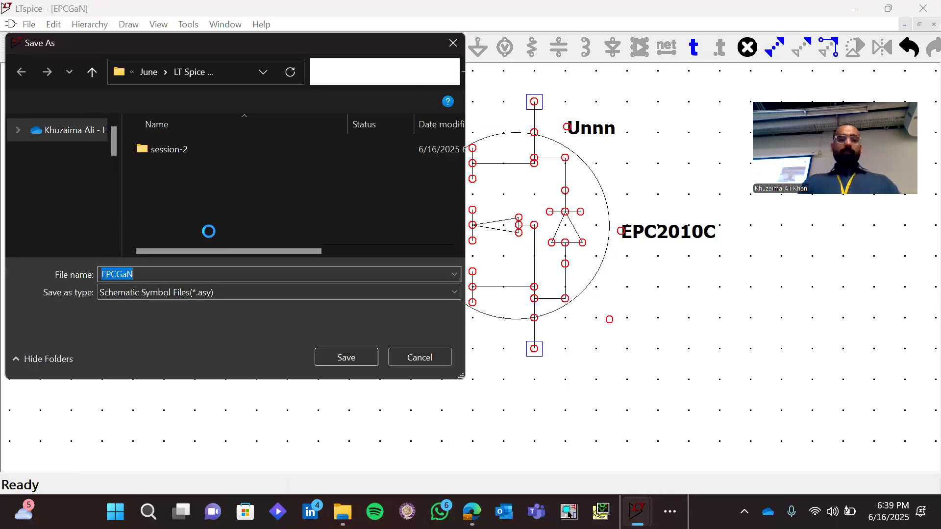
{"action": "double_click", "coordinate": [172, 152]}
{"action": "left_click", "coordinate": [221, 299]}
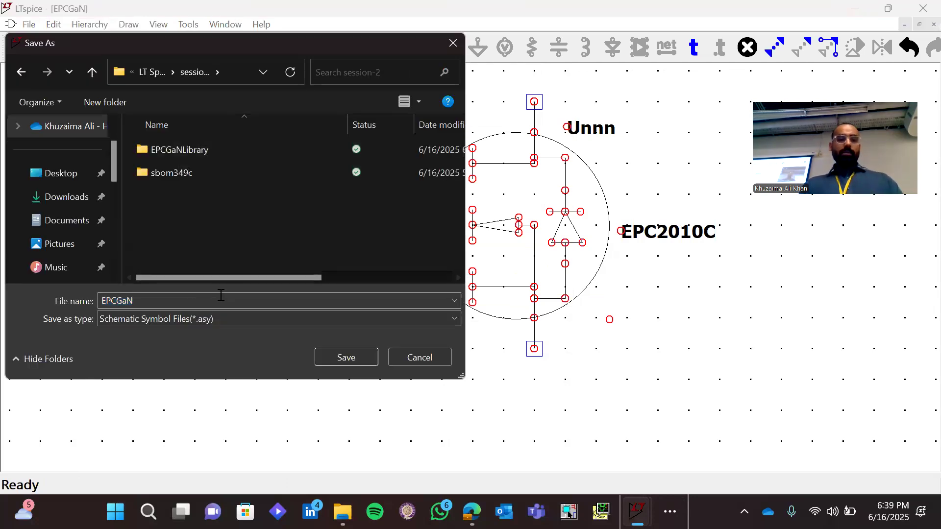
{"action": "double_click", "coordinate": [220, 299]}
{"action": "type", "text": "EPC"}
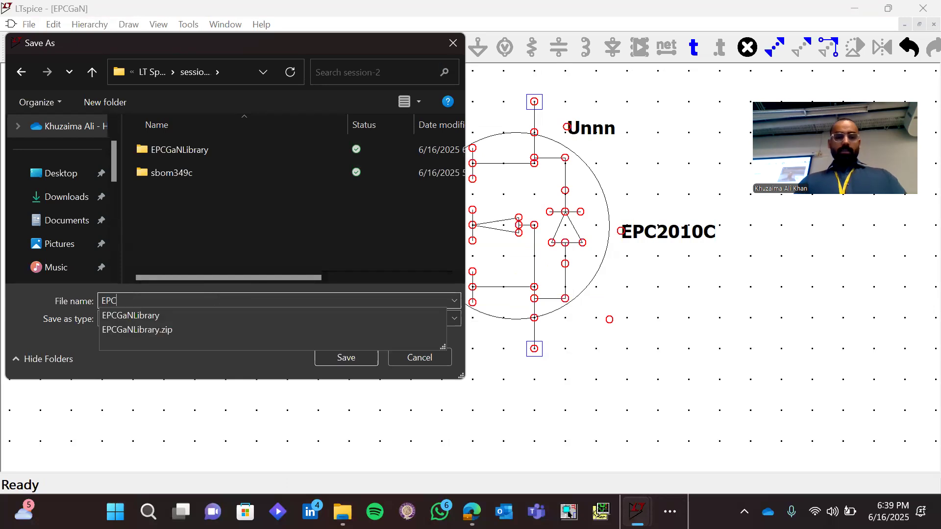
{"action": "type", "text": "2010C"}
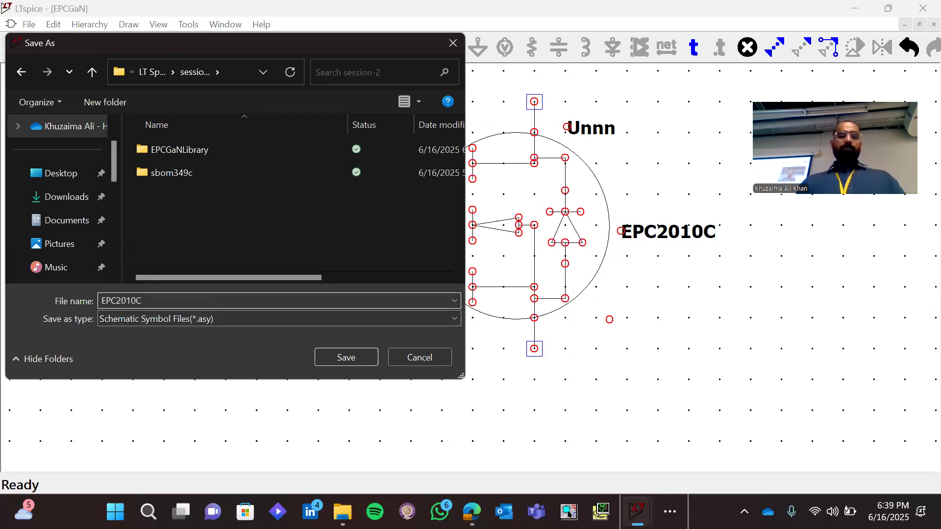
{"action": "key", "text": "Return"}
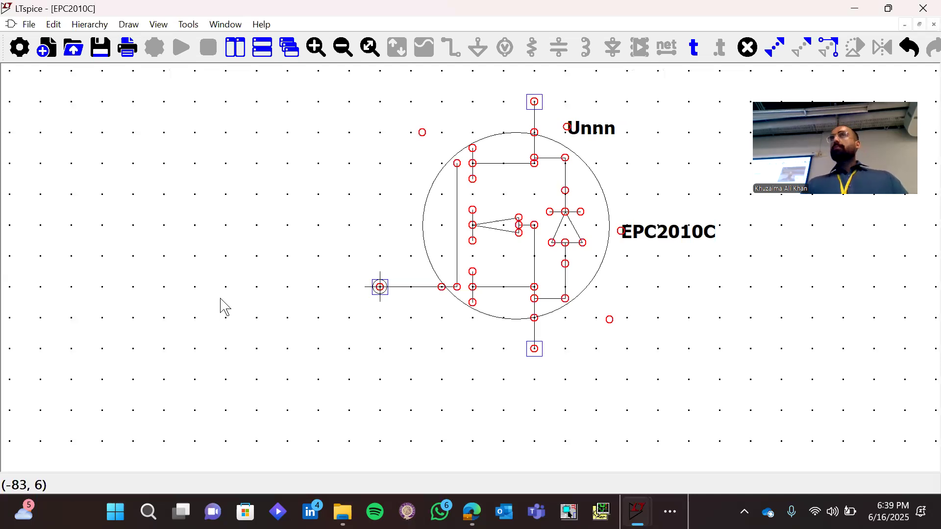
{"action": "left_click", "coordinate": [929, 25]}
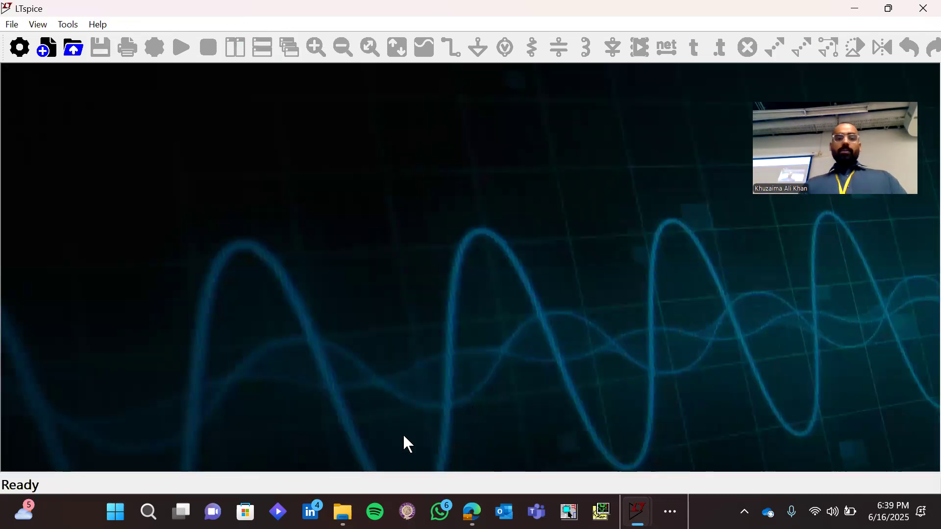
Step: Switch to File Explorer, open the EPC2010C symbol from the session-2 folder to check it, and close it again
{"action": "left_click", "coordinate": [343, 512]}
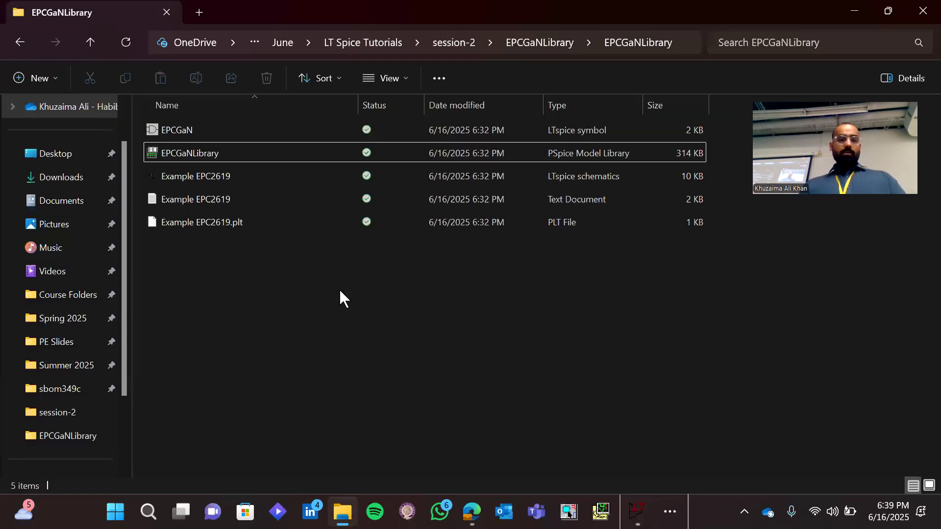
{"action": "left_click", "coordinate": [459, 40]}
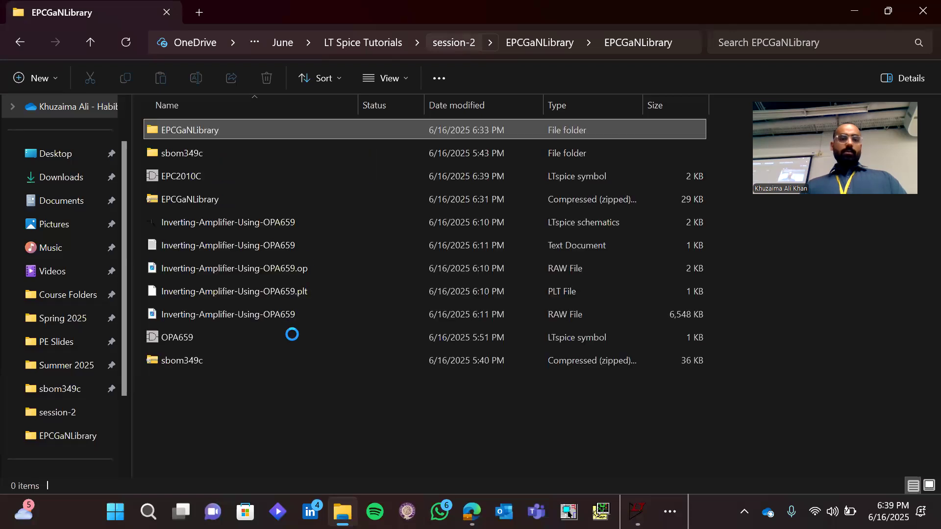
{"action": "left_click", "coordinate": [255, 179]}
{"action": "double_click", "coordinate": [254, 178]}
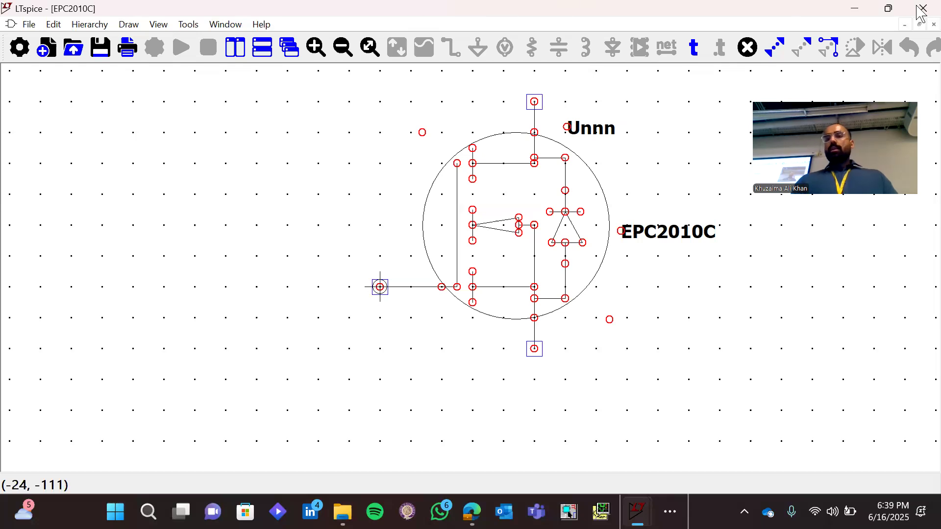
{"action": "left_click", "coordinate": [932, 25]}
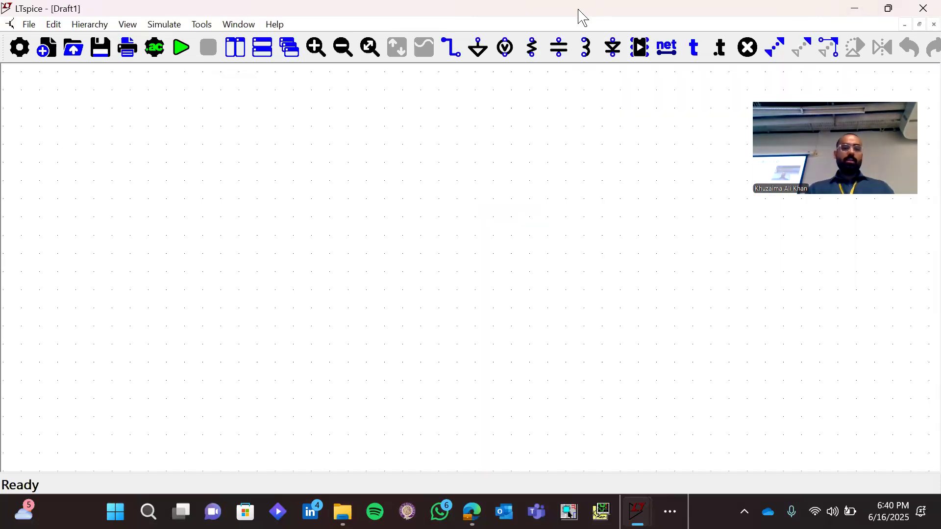
Step: Create a new schematic named Gate-Circuit-using-EPC2010C in the session-2 folder and close the empty Draft1 schematic
{"action": "key", "text": "ctrl+o"}
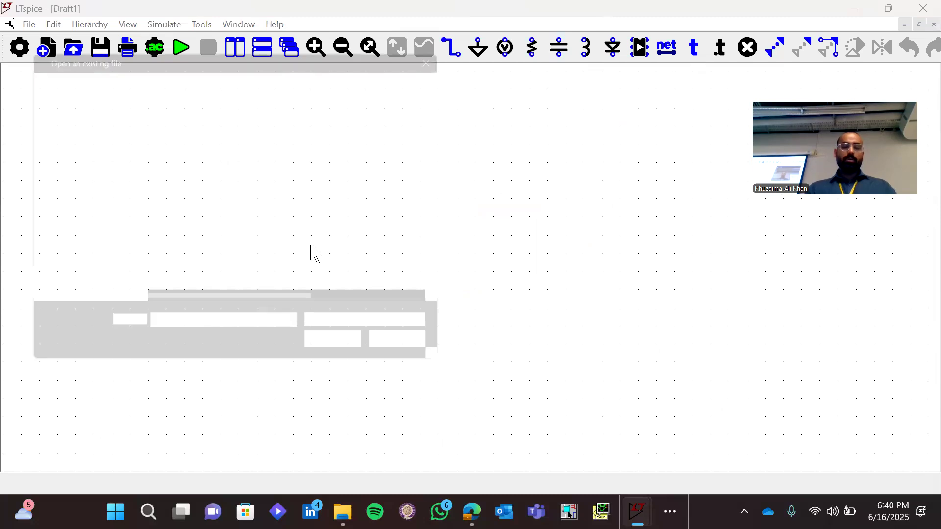
{"action": "left_click", "coordinate": [173, 146]}
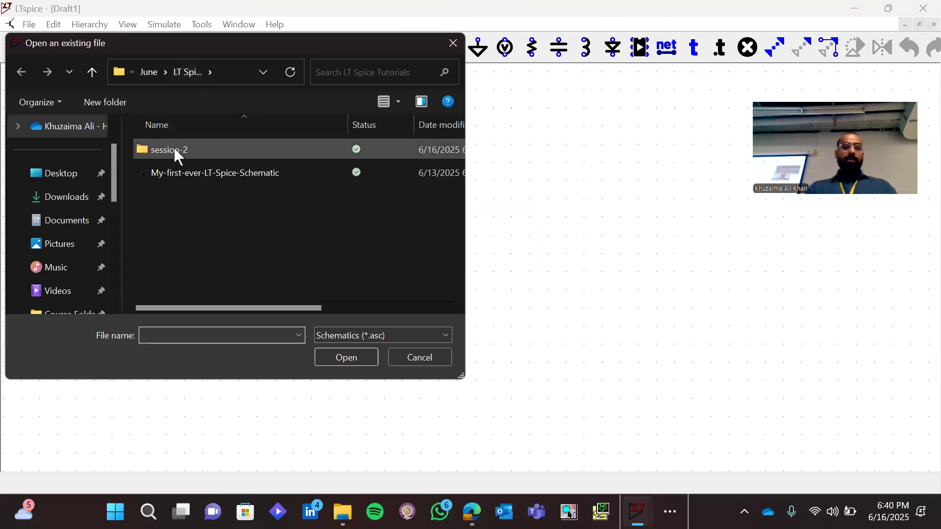
{"action": "double_click", "coordinate": [174, 146]}
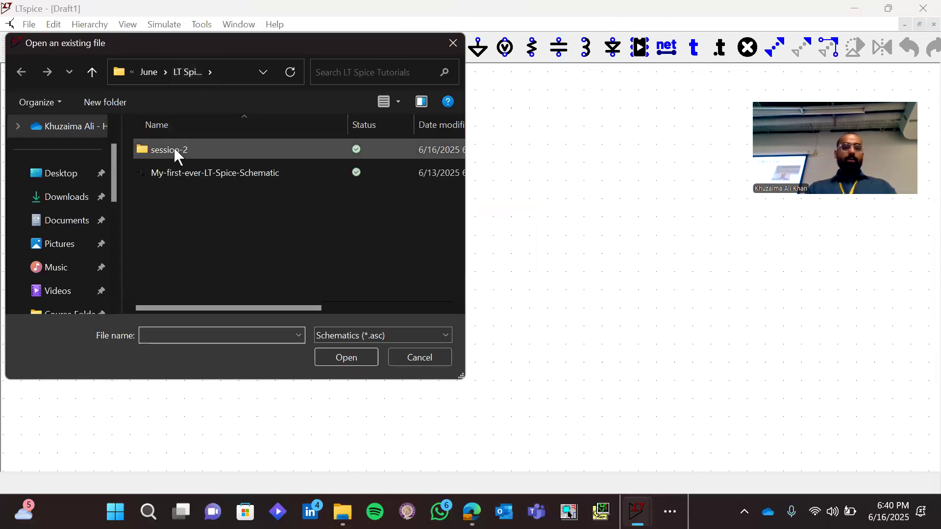
{"action": "left_click", "coordinate": [225, 329]}
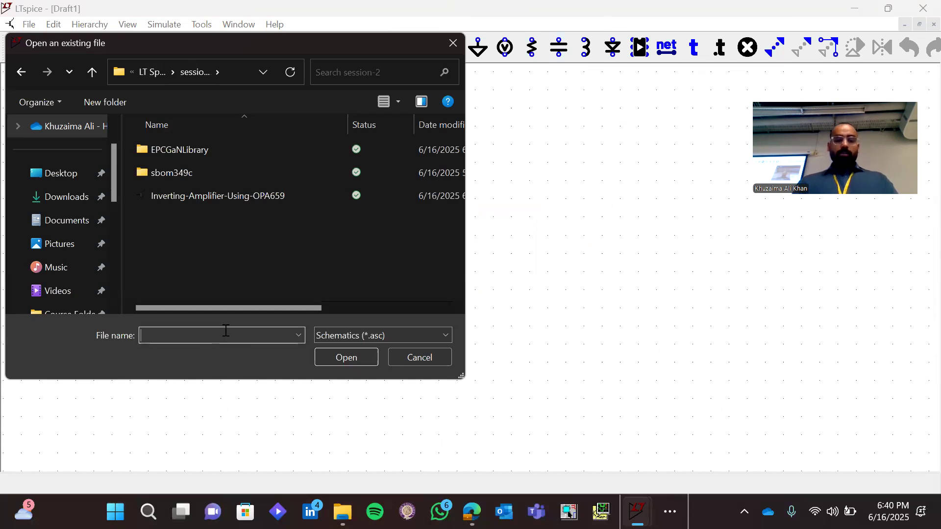
{"action": "type", "text": "Gate-"}
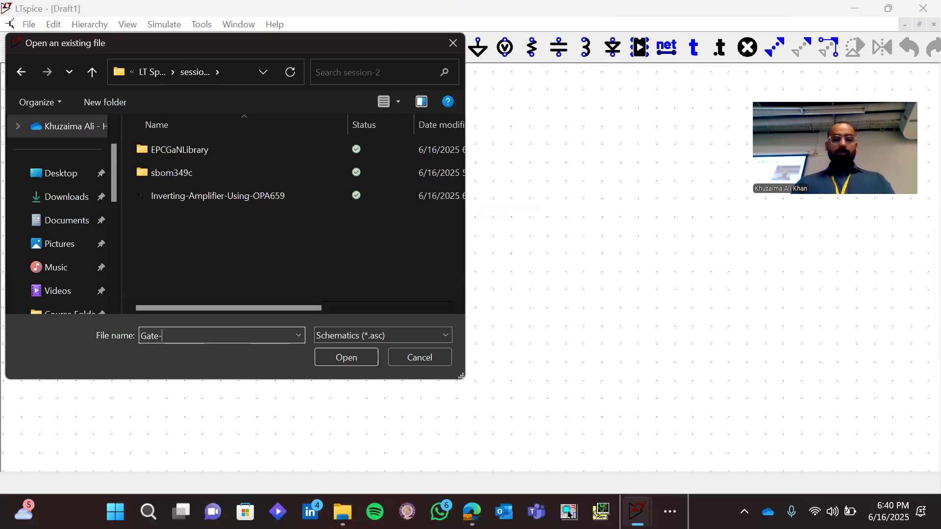
{"action": "type", "text": "Circuit-usin"}
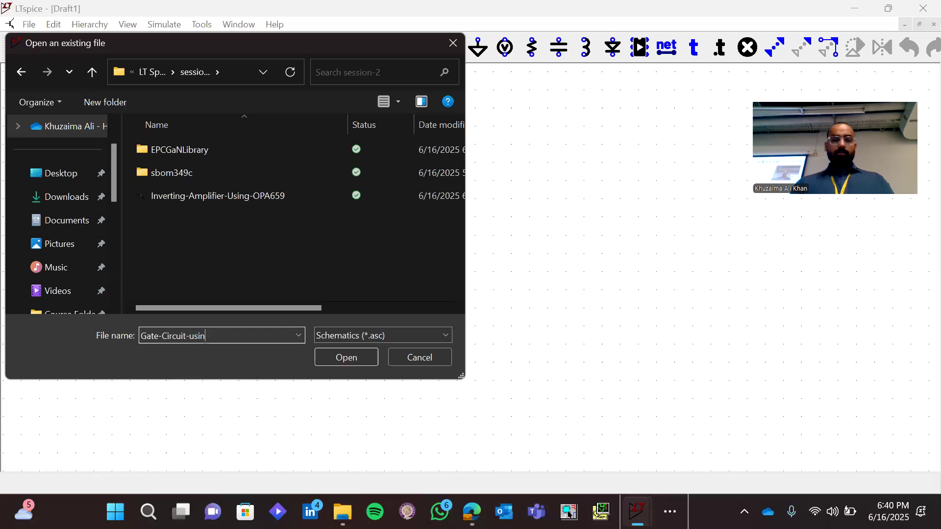
{"action": "type", "text": "g-EPC"}
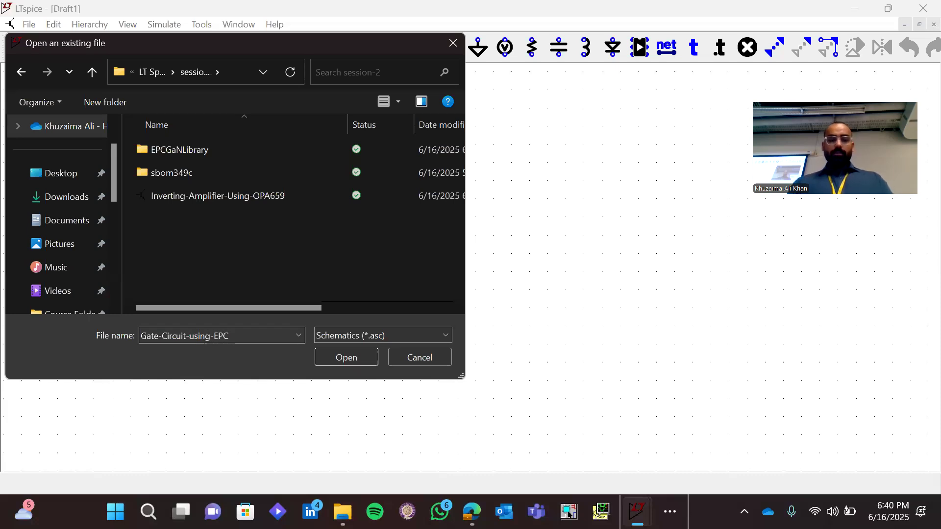
{"action": "type", "text": "2010C"}
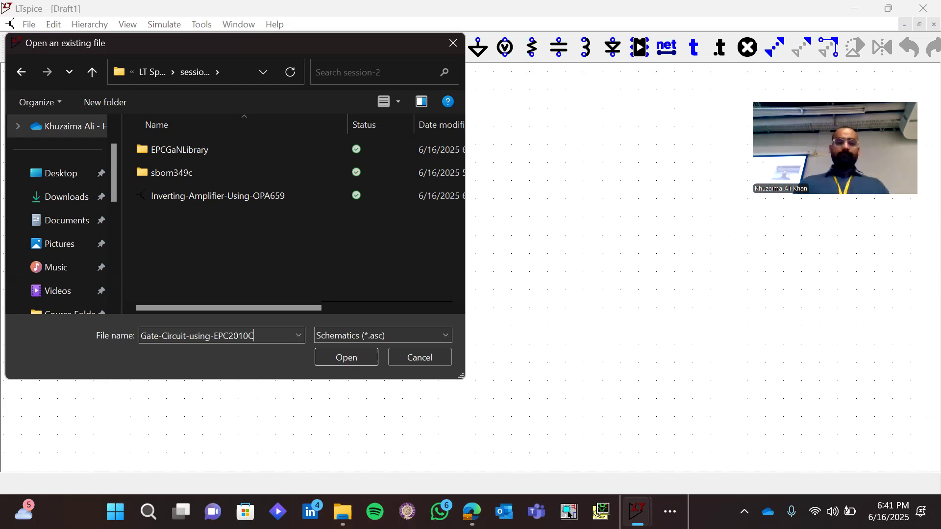
{"action": "left_click", "coordinate": [355, 360]}
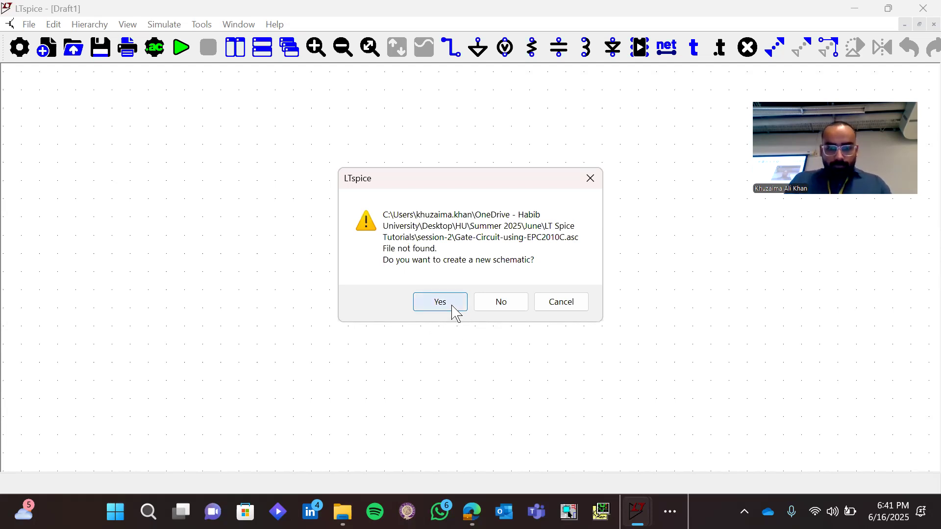
{"action": "left_click", "coordinate": [452, 306]}
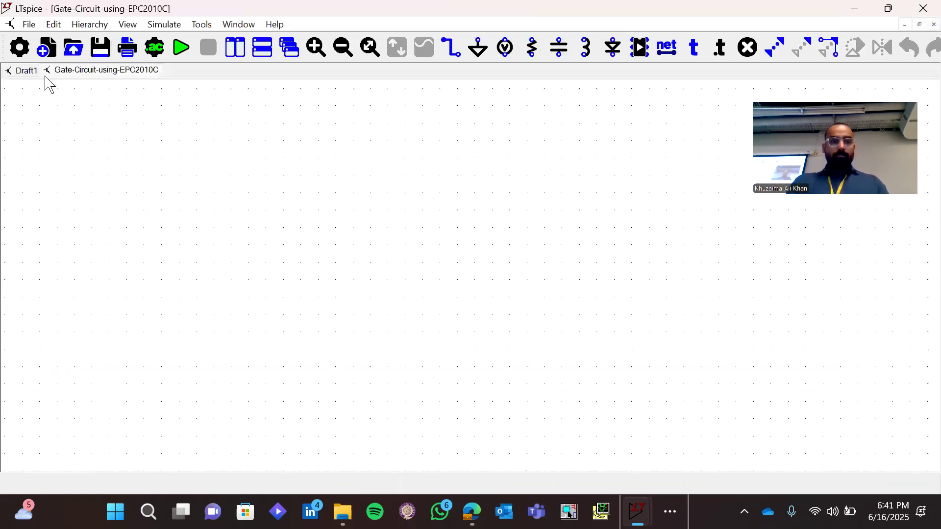
{"action": "left_click", "coordinate": [28, 72]}
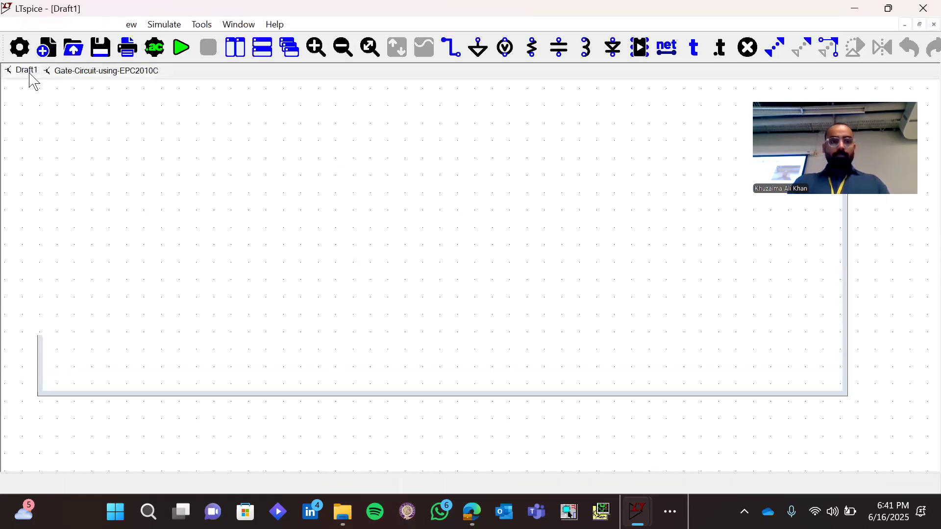
{"action": "left_click", "coordinate": [934, 25]}
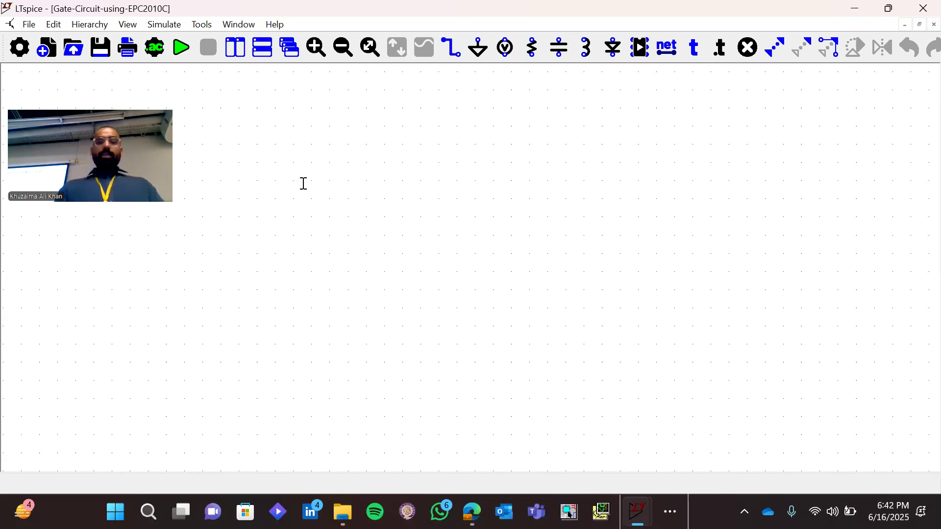
Step: Place one EPC2010C transistor from the session-2 symbol directory in the schematic
{"action": "key", "text": "F2"}
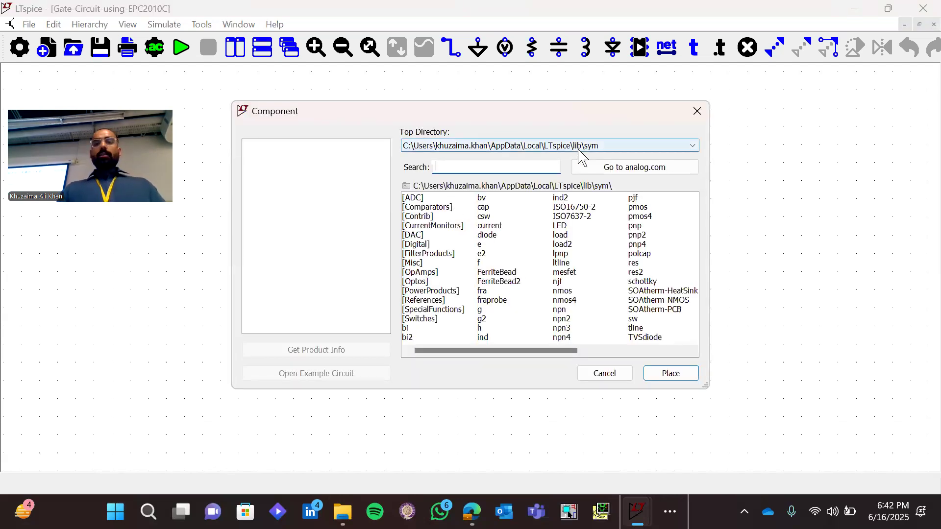
{"action": "left_click", "coordinate": [580, 147]}
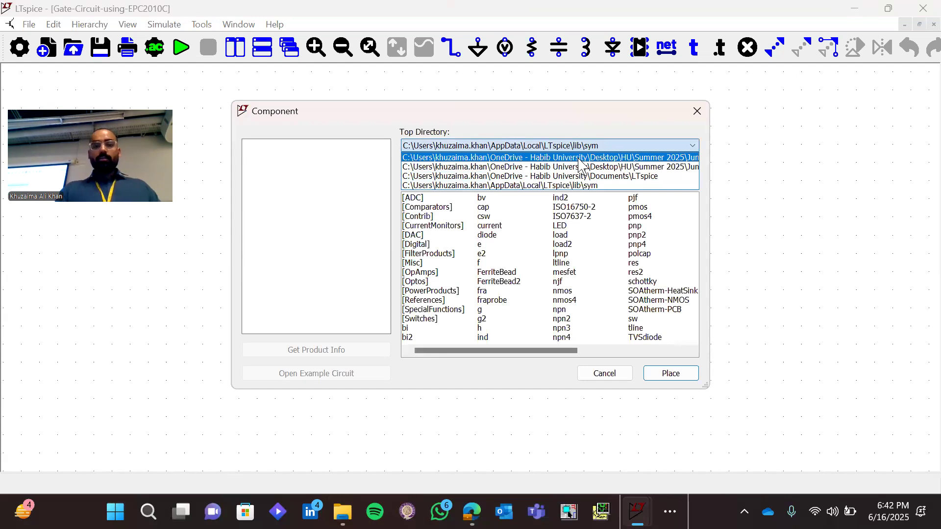
{"action": "left_click", "coordinate": [579, 158]}
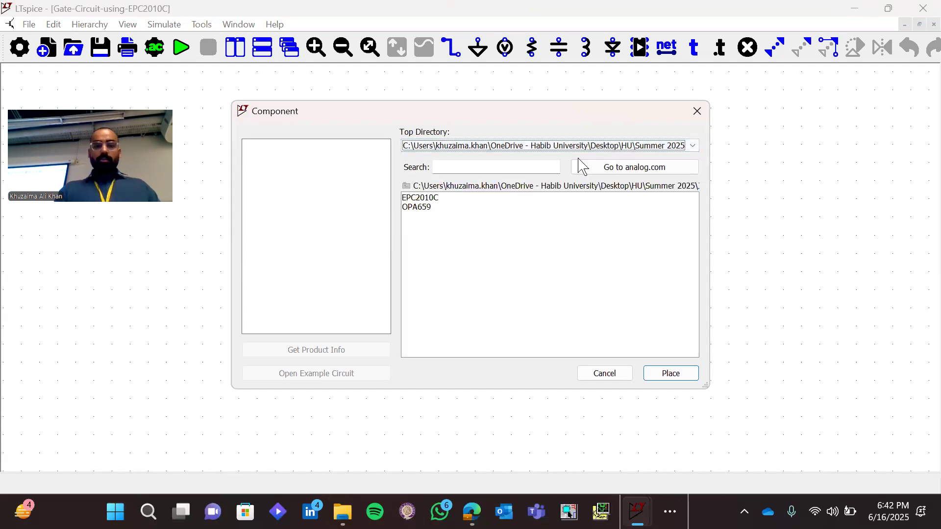
{"action": "double_click", "coordinate": [434, 201]}
{"action": "left_click", "coordinate": [546, 251]}
{"action": "key", "text": "Escape"}
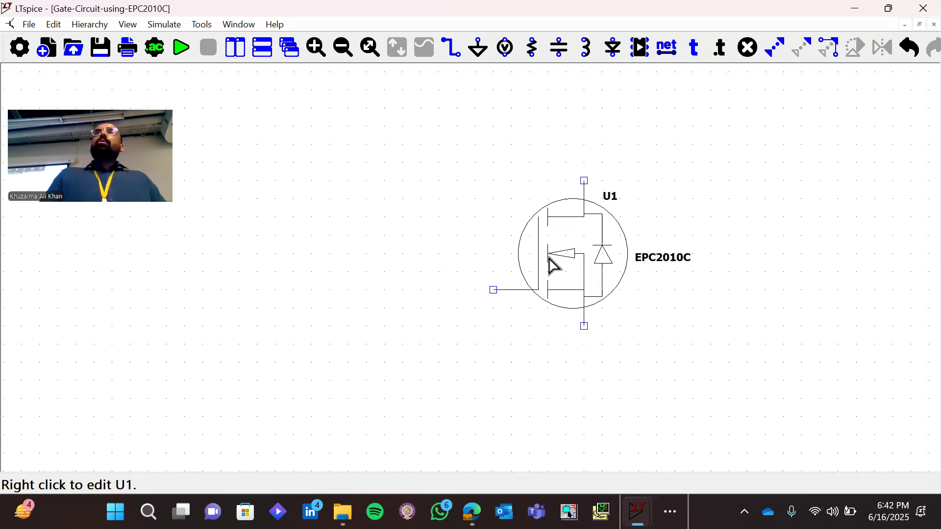
Step: Place one voltage source on the gate side of the EPC2010C transistor and a second one on its opposite side
{"action": "key", "text": "v"}
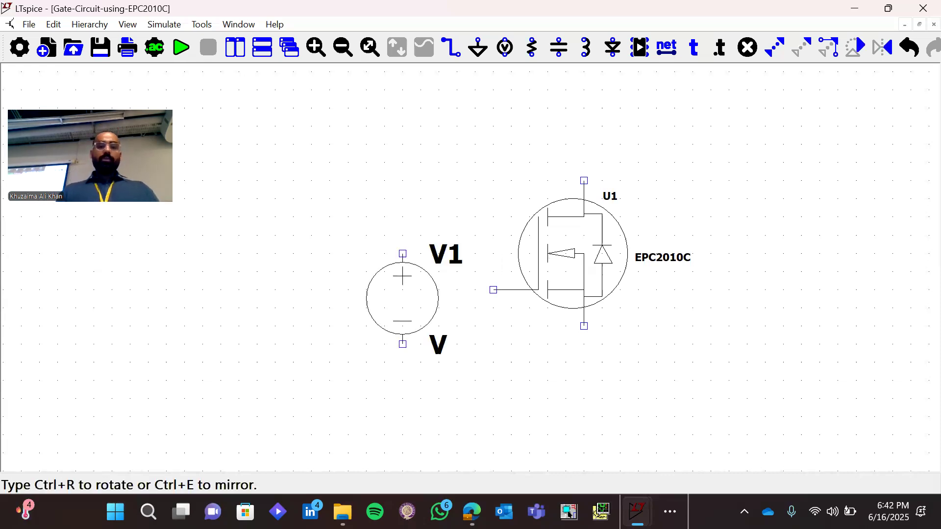
{"action": "left_click", "coordinate": [274, 335]}
{"action": "key", "text": "Escape"}
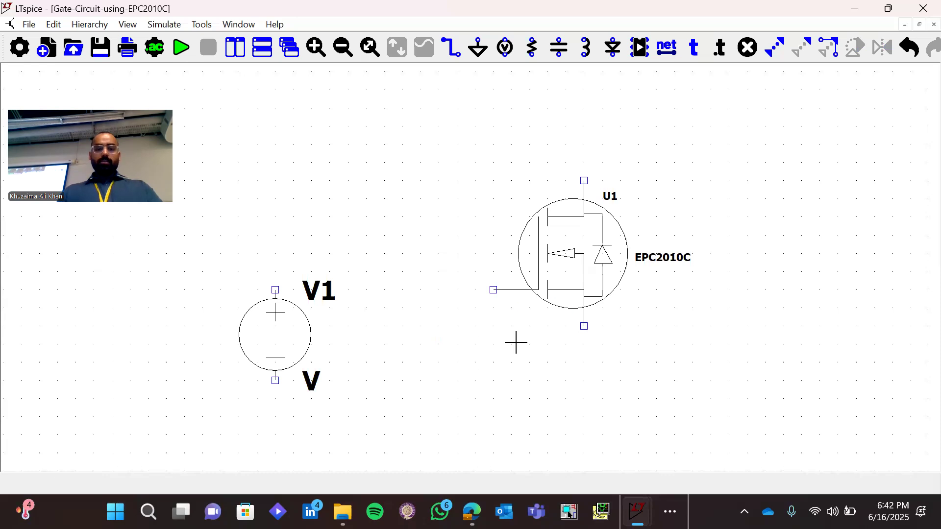
{"action": "scroll", "coordinate": [649, 283], "scroll_direction": "down", "scroll_amount": 1}
{"action": "scroll", "coordinate": [649, 284], "scroll_direction": "down", "scroll_amount": 1}
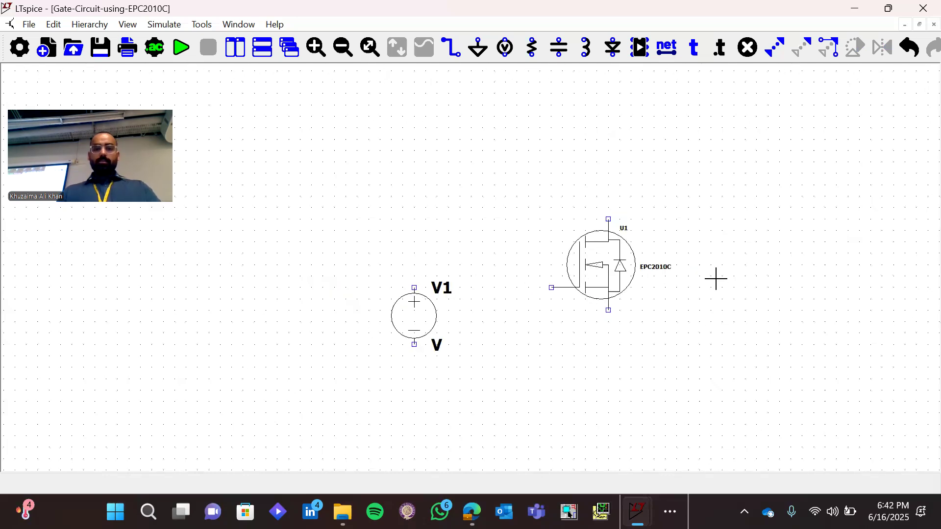
{"action": "left_click_drag", "start_coordinate": [660, 275], "coordinate": [590, 281]}
{"action": "key", "text": "v"}
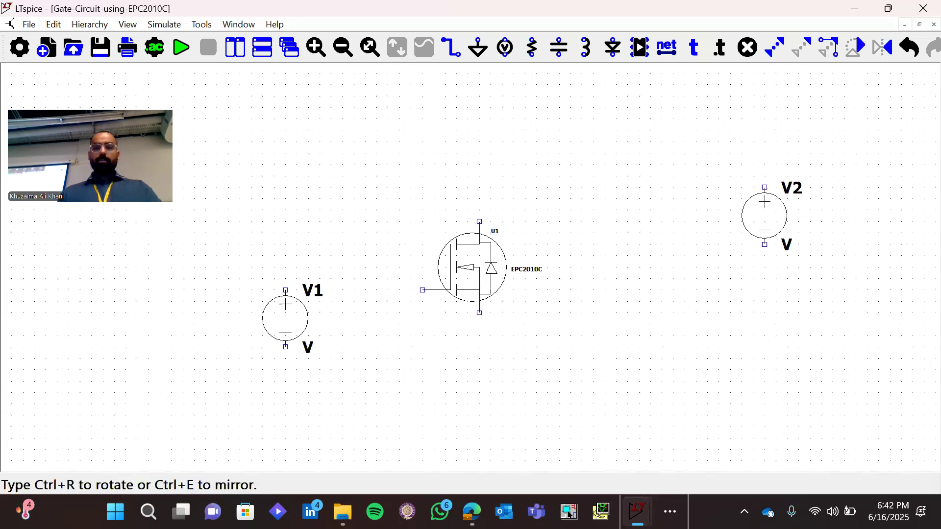
{"action": "left_click", "coordinate": [719, 238]}
{"action": "key", "text": "Escape"}
Step: Place one resistor directly above the transistor, in line with its drain terminal
{"action": "key", "text": "r"}
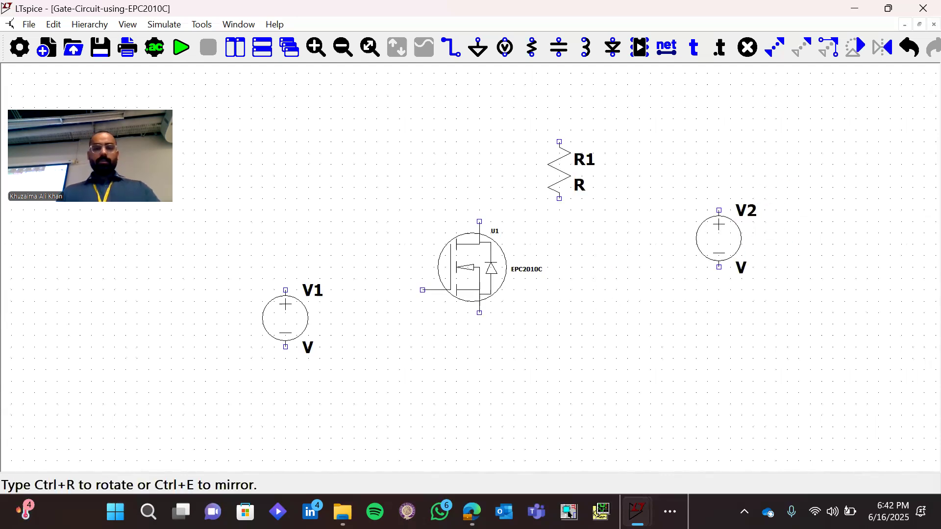
{"action": "left_click", "coordinate": [480, 125]}
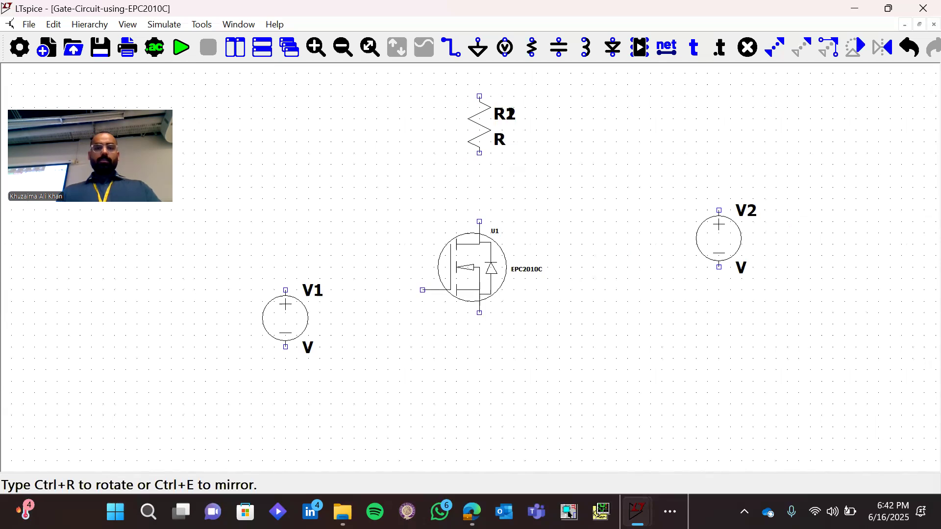
{"action": "key", "text": "Escape"}
Step: Wire the positive terminal of V1 to the gate of the EPC2010C transistor
{"action": "scroll", "coordinate": [557, 176], "scroll_direction": "down", "scroll_amount": 2}
{"action": "key", "text": "F3"}
{"action": "left_click", "coordinate": [343, 266]}
{"action": "left_click", "coordinate": [406, 256]}
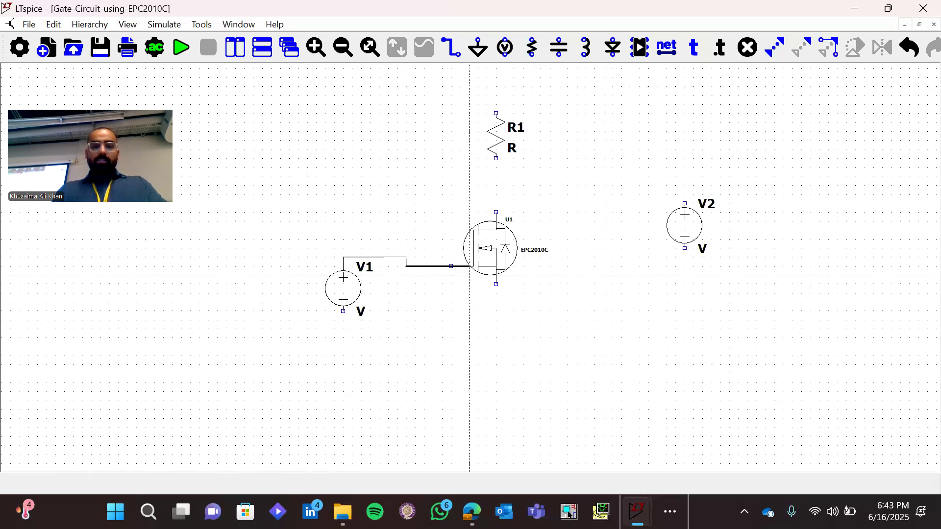
{"action": "left_click", "coordinate": [466, 266]}
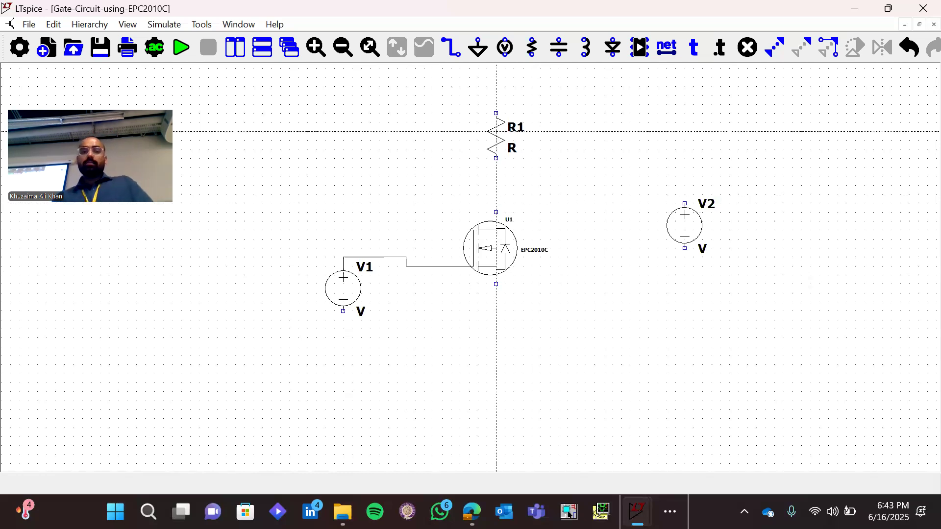
Step: Wire the upper end of R1 to the positive terminal of V2 and its lower end to the transistor's drain
{"action": "left_click", "coordinate": [496, 113]}
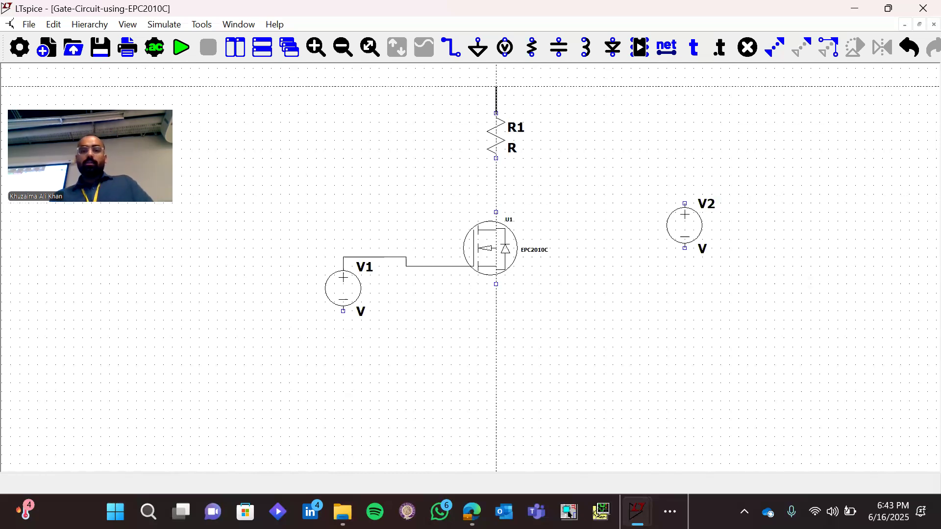
{"action": "left_click", "coordinate": [496, 87]}
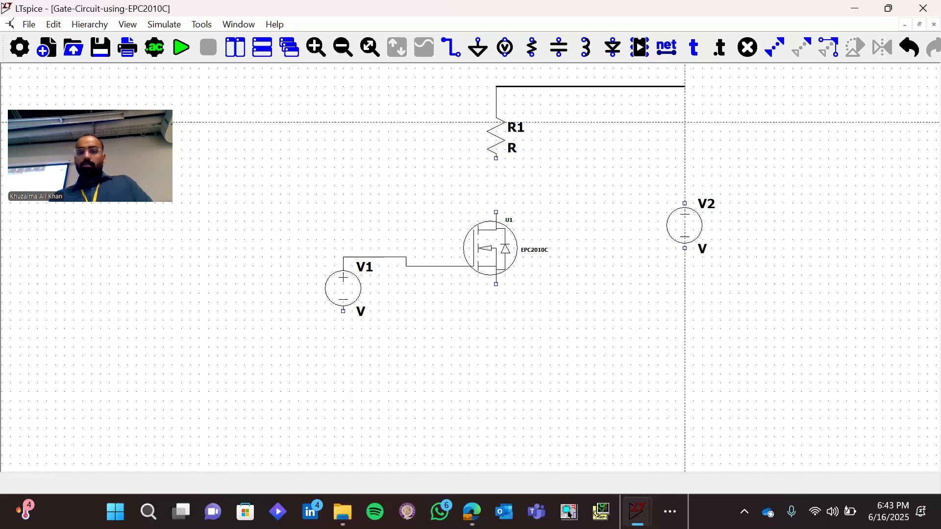
{"action": "left_click", "coordinate": [685, 203]}
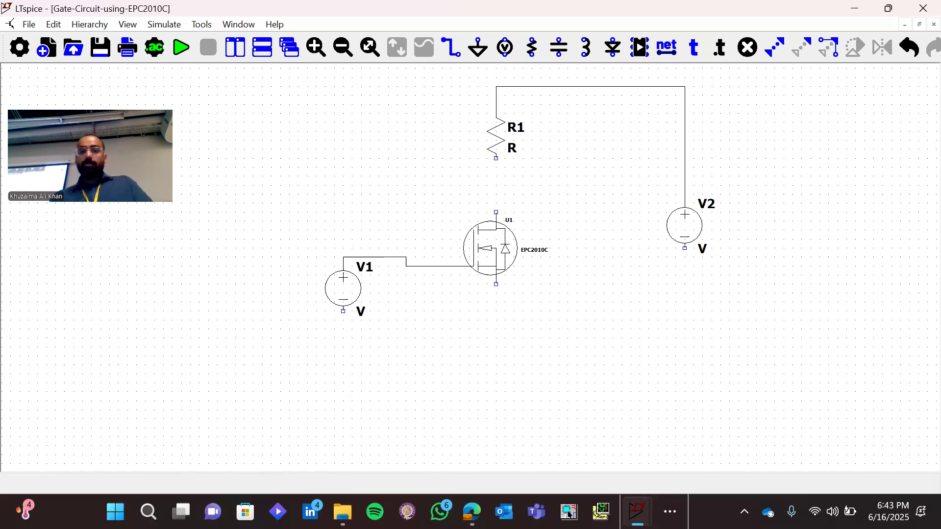
{"action": "left_click", "coordinate": [496, 158]}
{"action": "left_click", "coordinate": [495, 213]}
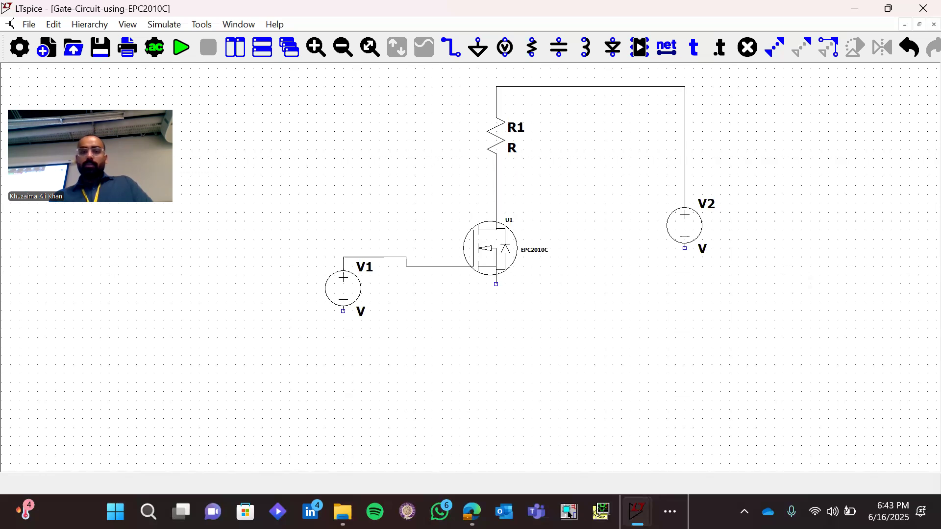
Step: Wire the transistor's source terminal to the negative terminal of V2, routing the wire below both components
{"action": "left_click", "coordinate": [496, 284]}
{"action": "left_click", "coordinate": [685, 337]}
{"action": "left_click", "coordinate": [685, 248]}
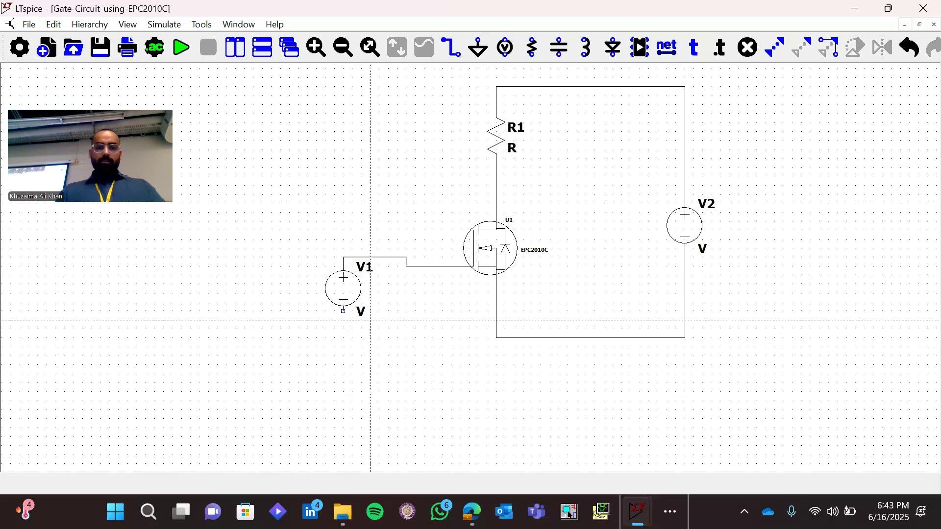
Step: Draw short wire stubs downward from V1's negative terminal and from the lower wire between the transistor's source and V2
{"action": "left_click", "coordinate": [343, 311]}
{"action": "left_click", "coordinate": [343, 319]}
{"action": "key", "text": "Escape"}
{"action": "key", "text": "w"}
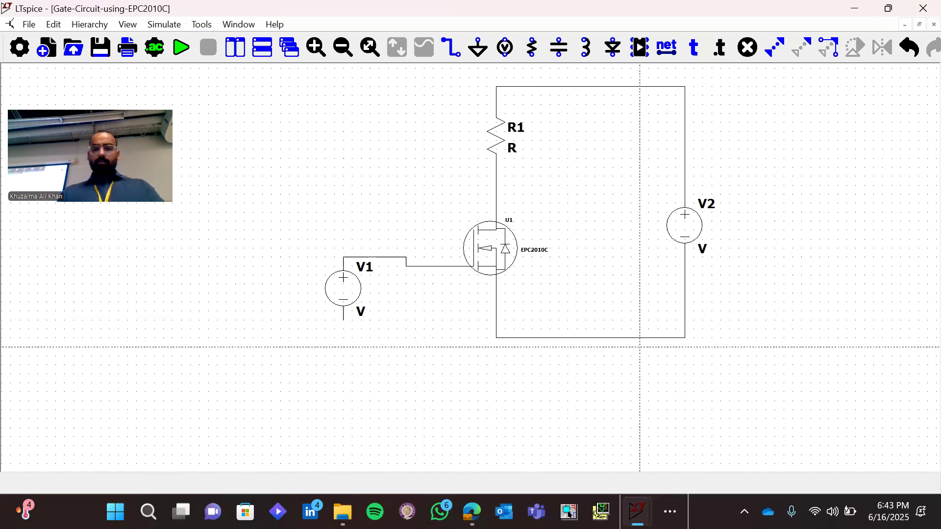
{"action": "left_click", "coordinate": [604, 347]}
{"action": "key", "text": "Escape"}
Step: Place ground symbols on the stub of the lower source-to-V2 wire and on the stub below V1
{"action": "key", "text": "g"}
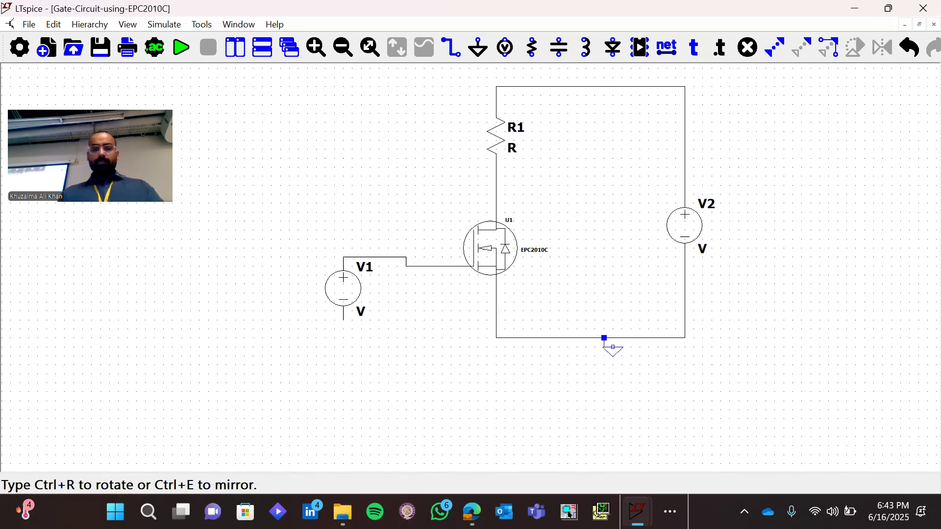
{"action": "left_click", "coordinate": [604, 347]}
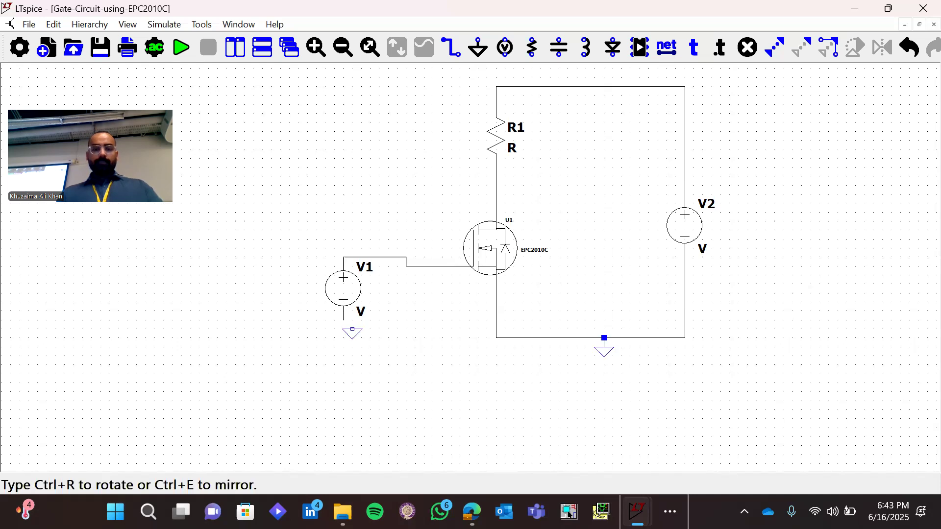
{"action": "left_click", "coordinate": [343, 319]}
{"action": "key", "text": "Escape"}
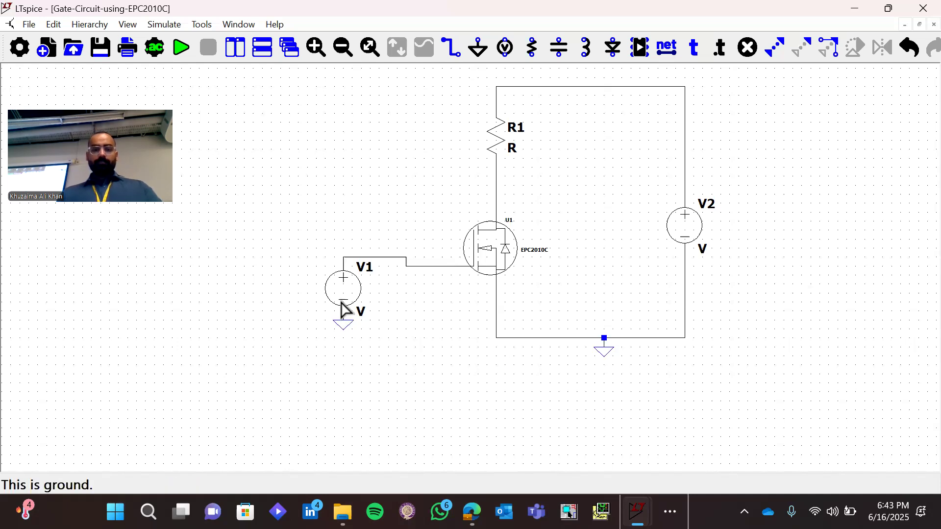
Step: Set the resistance of R1 to 1k and the DC value of V2 to 120 V
{"action": "right_click", "coordinate": [343, 300]}
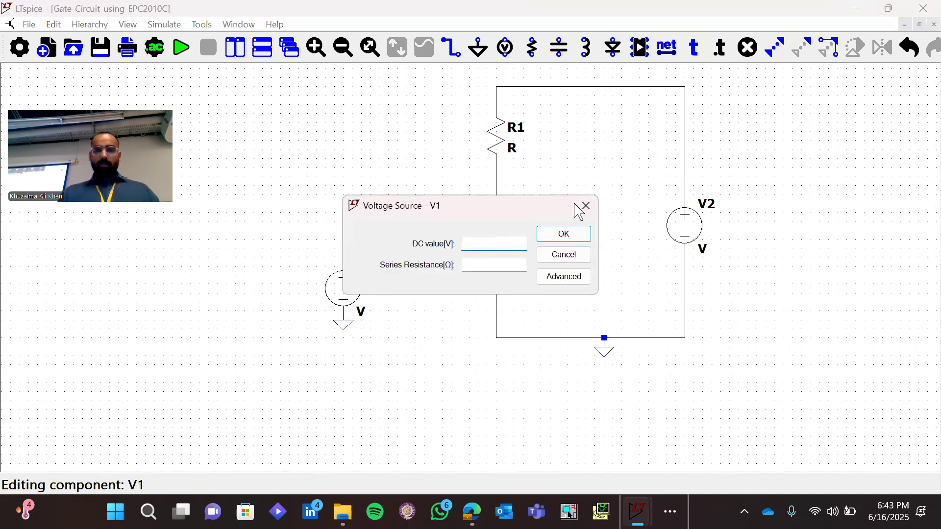
{"action": "left_click", "coordinate": [586, 206]}
{"action": "right_click", "coordinate": [499, 150]}
{"action": "type", "text": "1k"}
{"action": "key", "text": "Return"}
{"action": "right_click", "coordinate": [688, 225]}
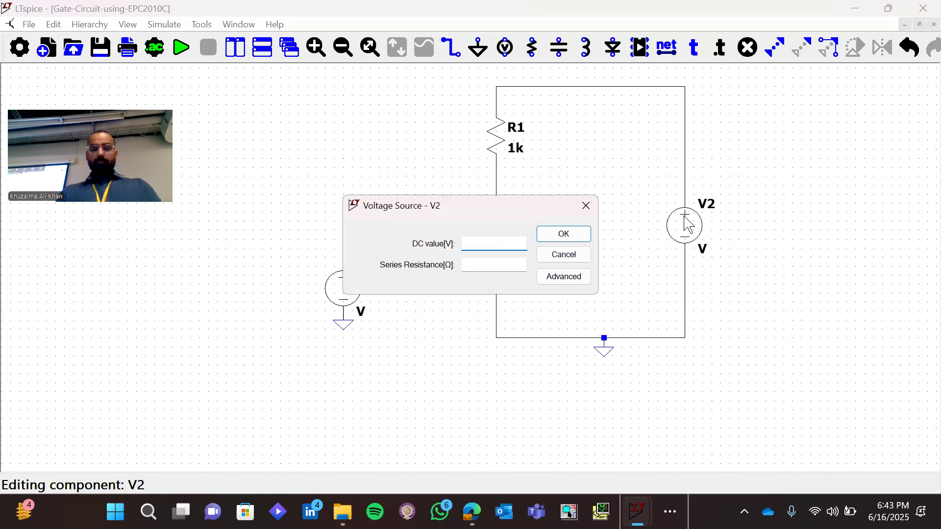
{"action": "type", "text": "120"}
{"action": "key", "text": "Return"}
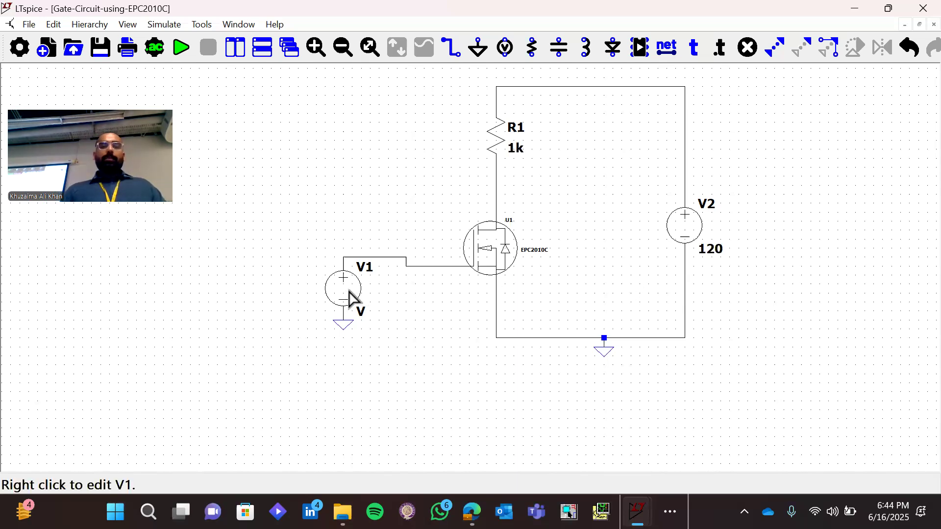
Step: Switch V1 to a PULSE function with Vinitial 0 V, Von 1.4 V and Tdelay 0 s
{"action": "right_click", "coordinate": [351, 292]}
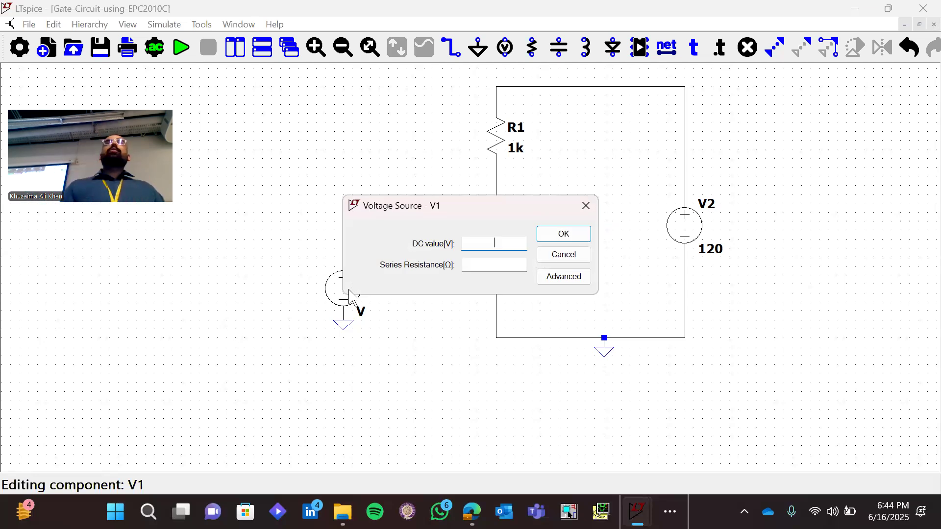
{"action": "left_click", "coordinate": [558, 278]}
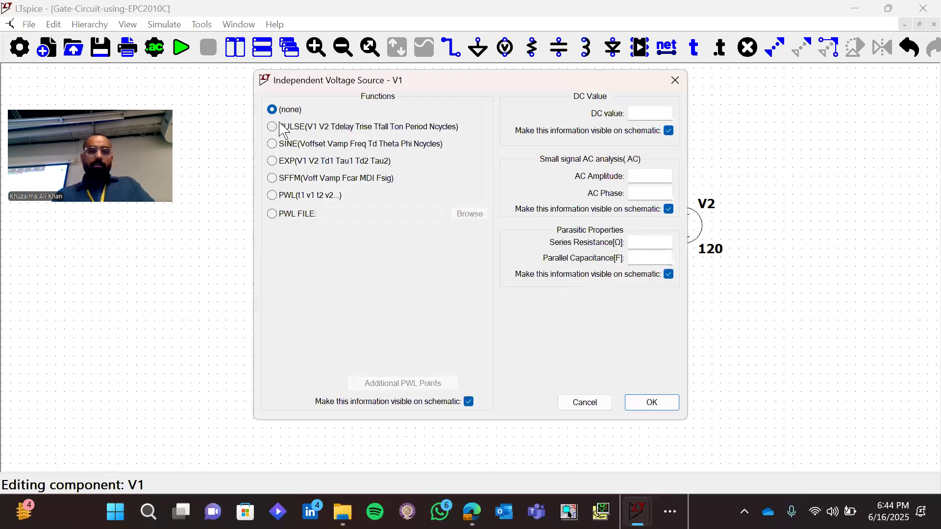
{"action": "left_click", "coordinate": [282, 129]}
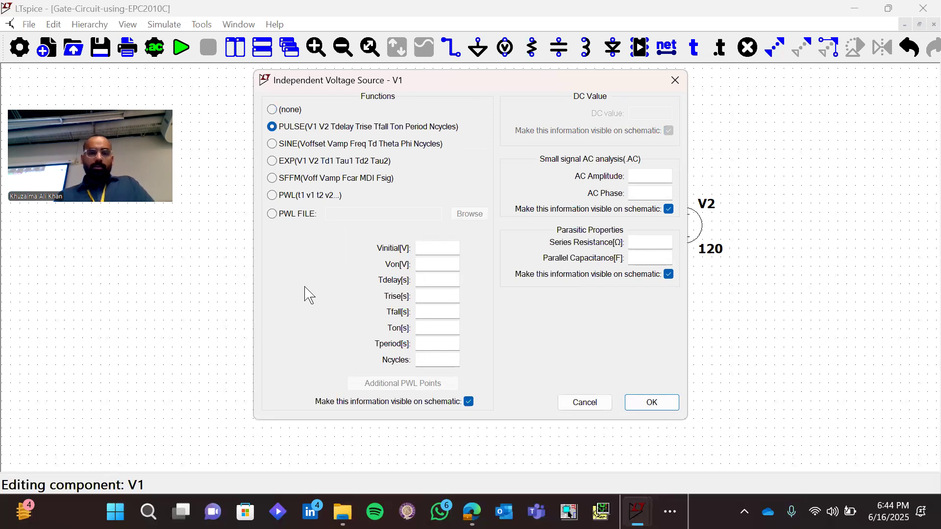
{"action": "left_click", "coordinate": [437, 252]}
{"action": "type", "text": "0"}
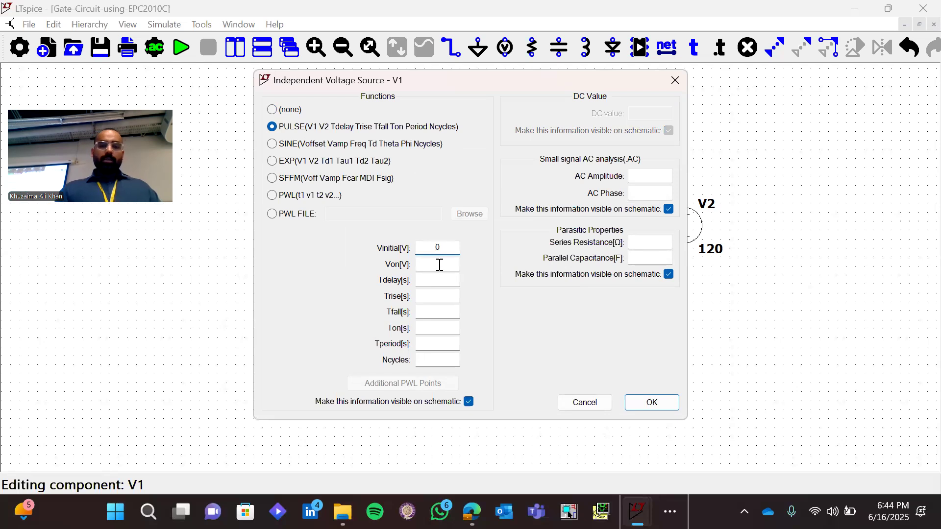
{"action": "left_click", "coordinate": [440, 265]}
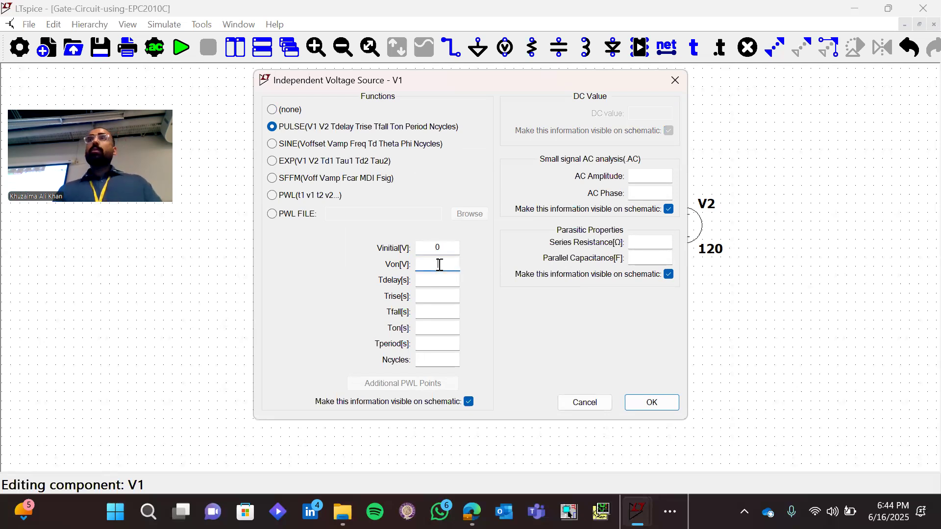
{"action": "type", "text": "1.4"}
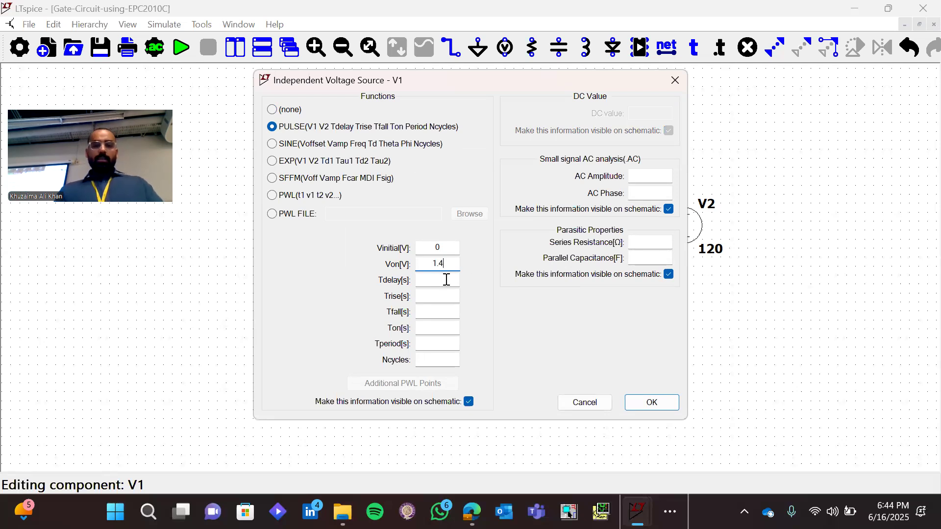
{"action": "left_click", "coordinate": [446, 279]}
{"action": "type", "text": "0"}
Step: Set V1's pulse timing to Trise 1n, Tfall 1n, Ton 0.5m and Tperiod 1m, and apply the settings
{"action": "left_click", "coordinate": [453, 297]}
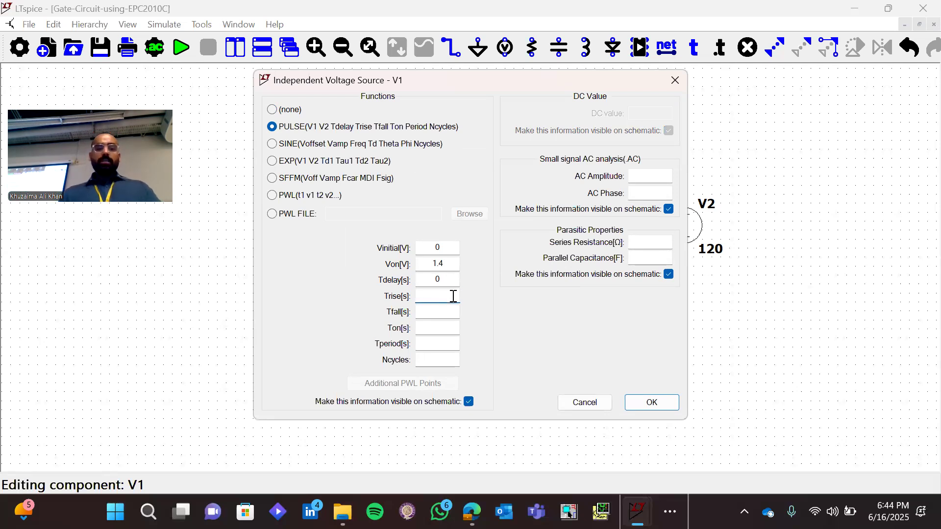
{"action": "type", "text": "1n"}
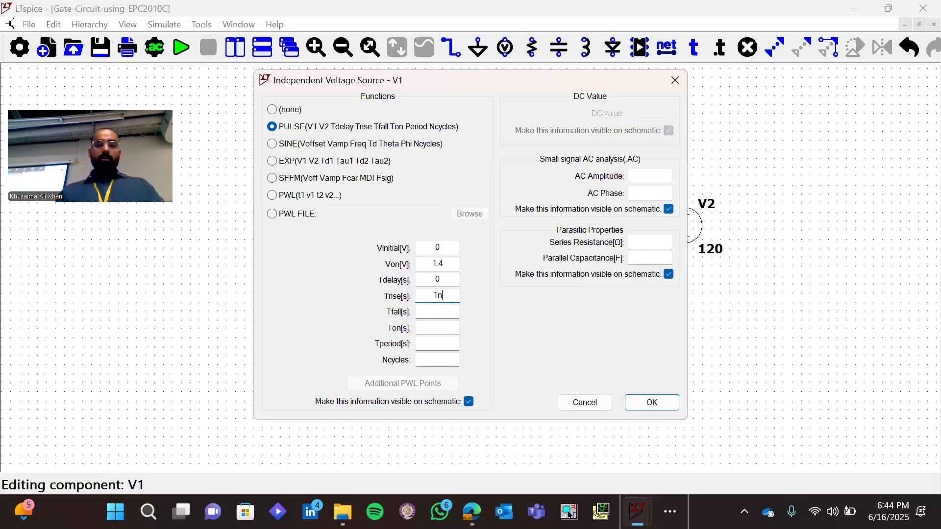
{"action": "left_click", "coordinate": [449, 308]}
{"action": "type", "text": "1n"}
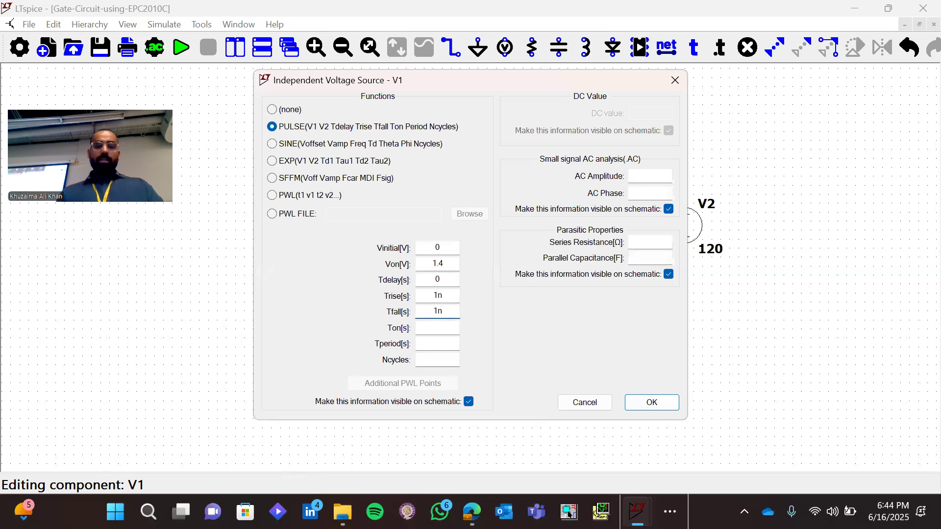
{"action": "left_click", "coordinate": [449, 328]}
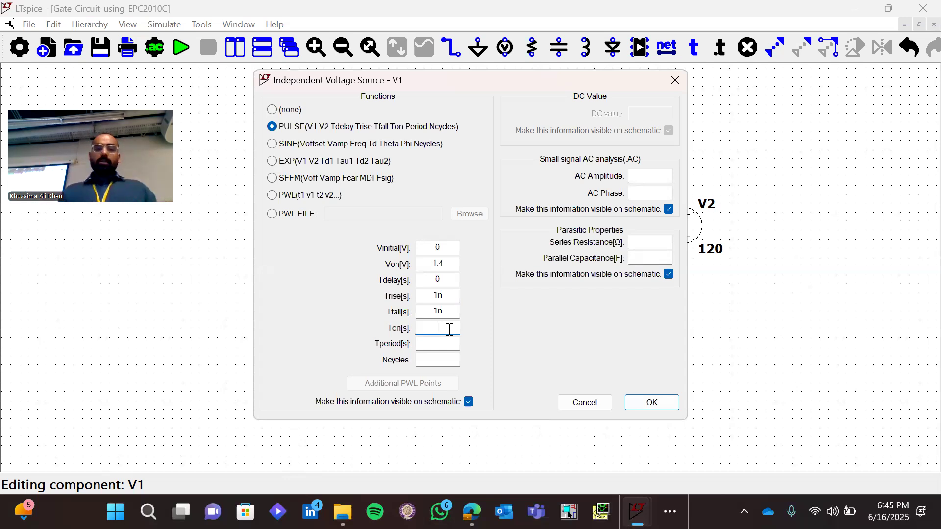
{"action": "left_click", "coordinate": [447, 345]}
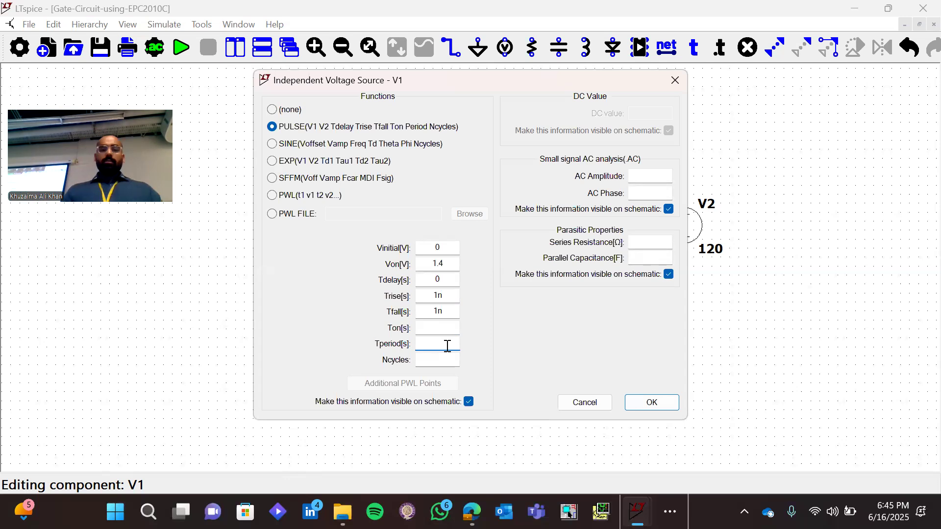
{"action": "type", "text": "1m"}
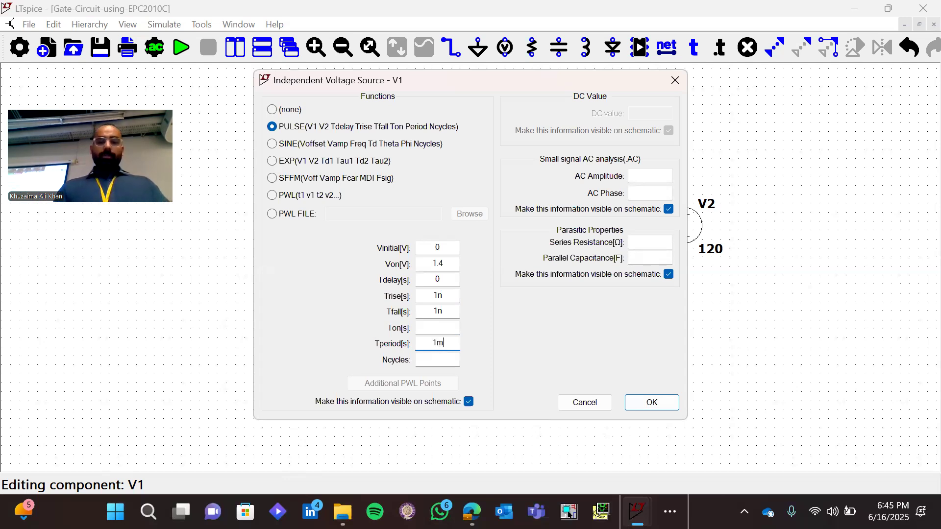
{"action": "left_click", "coordinate": [444, 329]}
{"action": "type", "text": "0.5m"}
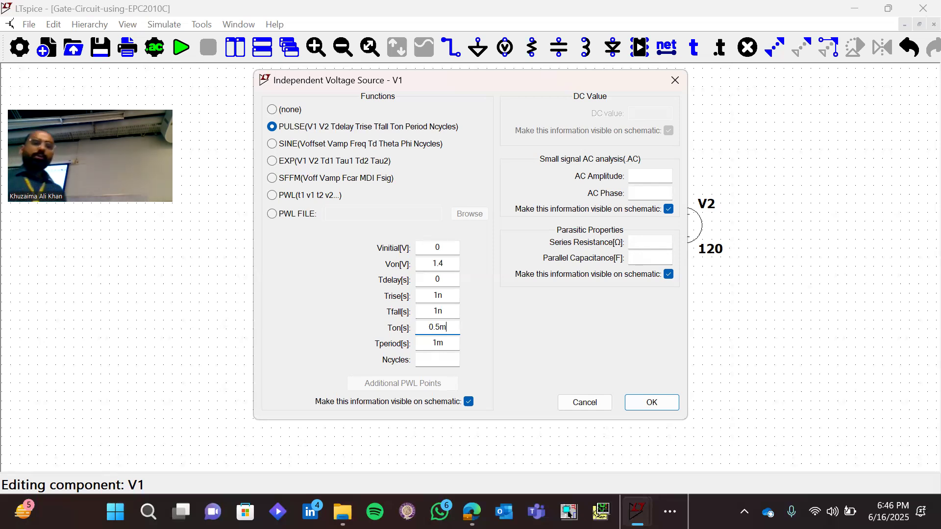
{"action": "left_click", "coordinate": [637, 401]}
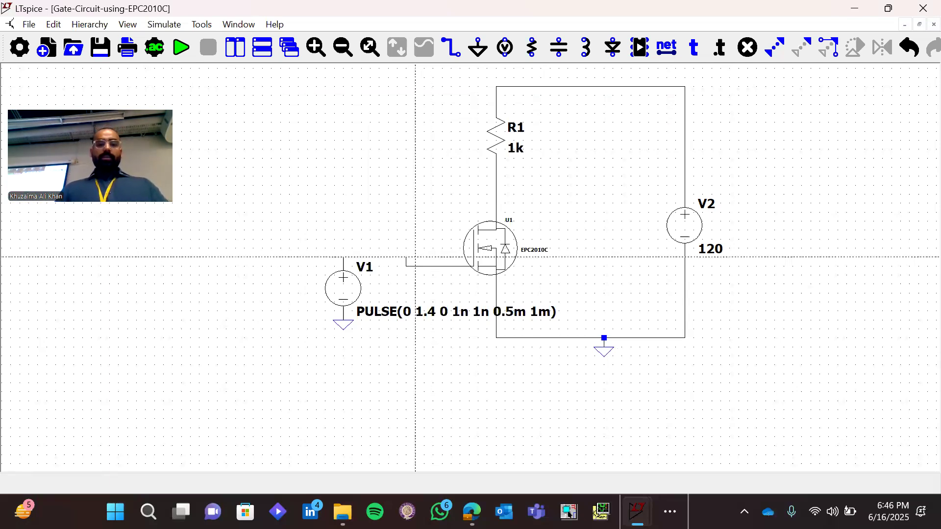
Step: Finish wiring V1 to the gate wire and draw open wire stubs off the gate wire and the drain node below R1
{"action": "left_click", "coordinate": [425, 266]}
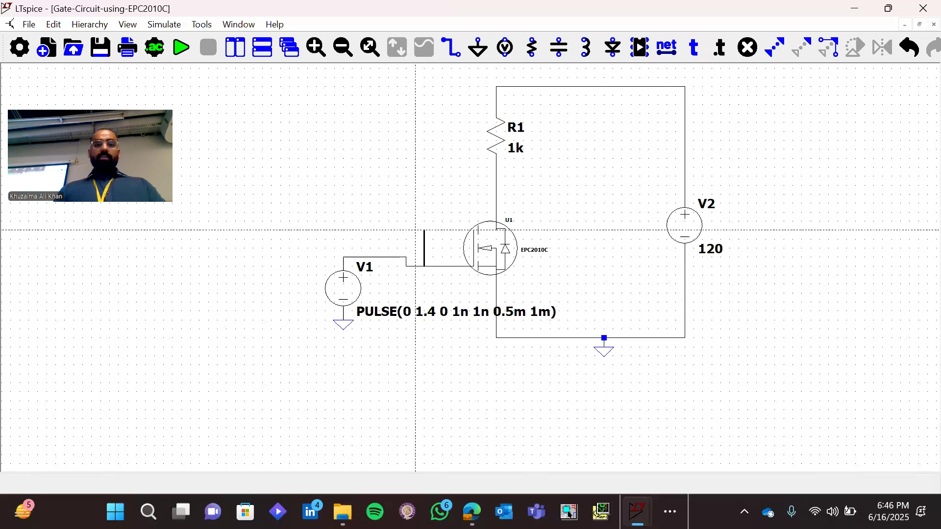
{"action": "key", "text": "w"}
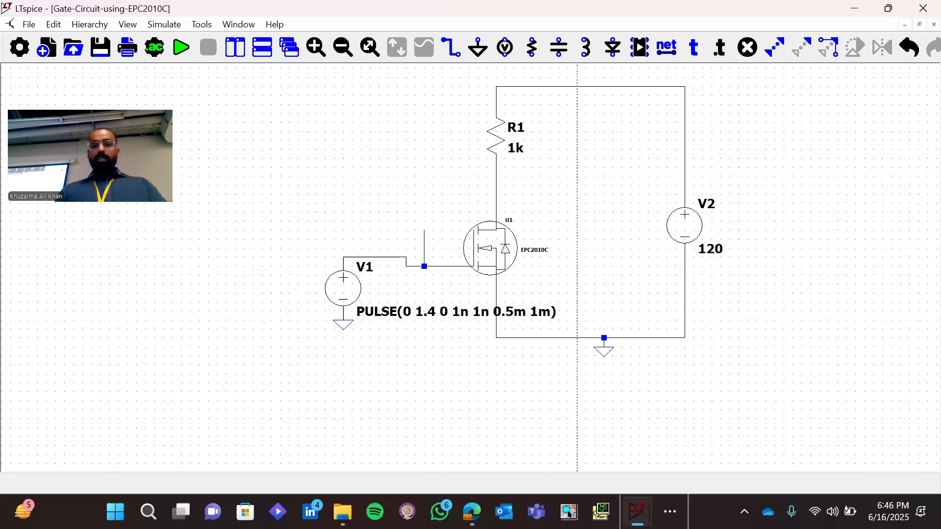
{"action": "left_click", "coordinate": [496, 194]}
{"action": "key", "text": "Escape"}
{"action": "key", "text": "w"}
{"action": "left_click", "coordinate": [496, 194]}
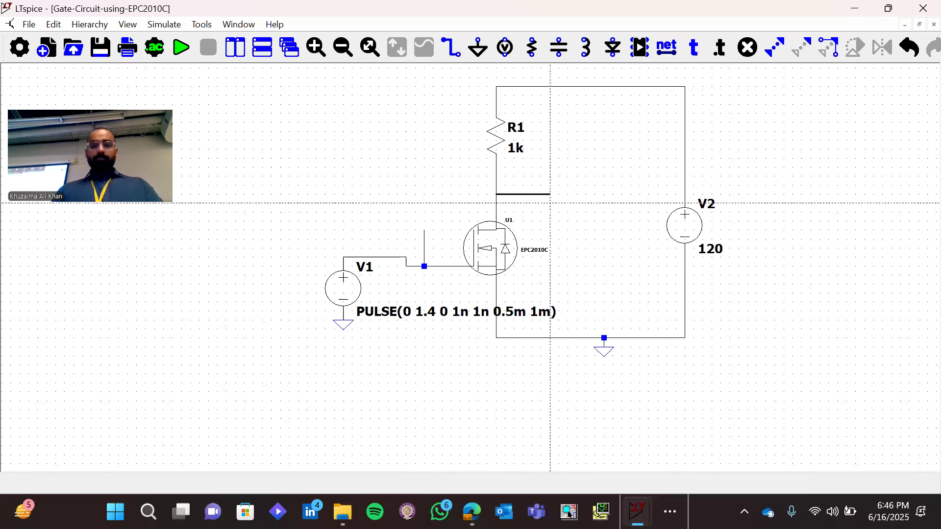
{"action": "left_click", "coordinate": [549, 196]}
{"action": "key", "text": "Escape"}
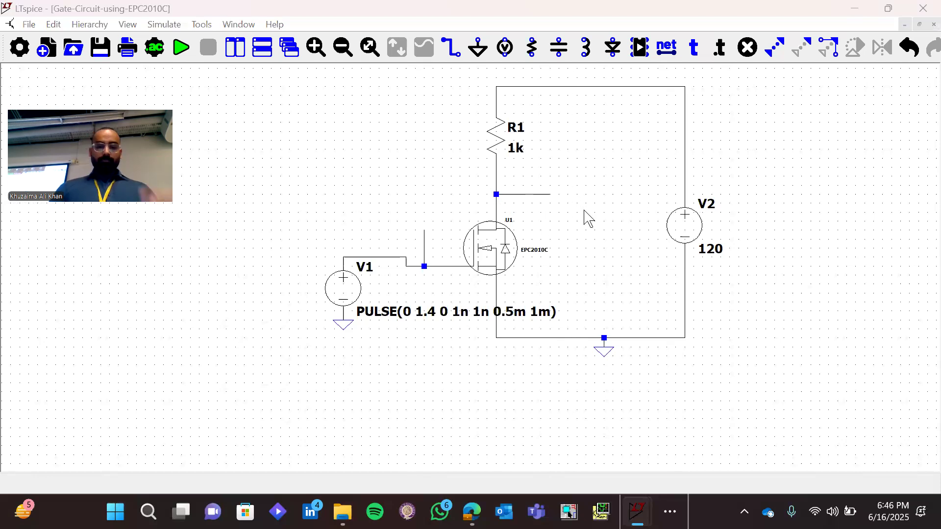
Step: Place a net label VDS on the open end of the drain stub
{"action": "key", "text": "F4"}
{"action": "type", "text": "VDS"}
{"action": "key", "text": "Return"}
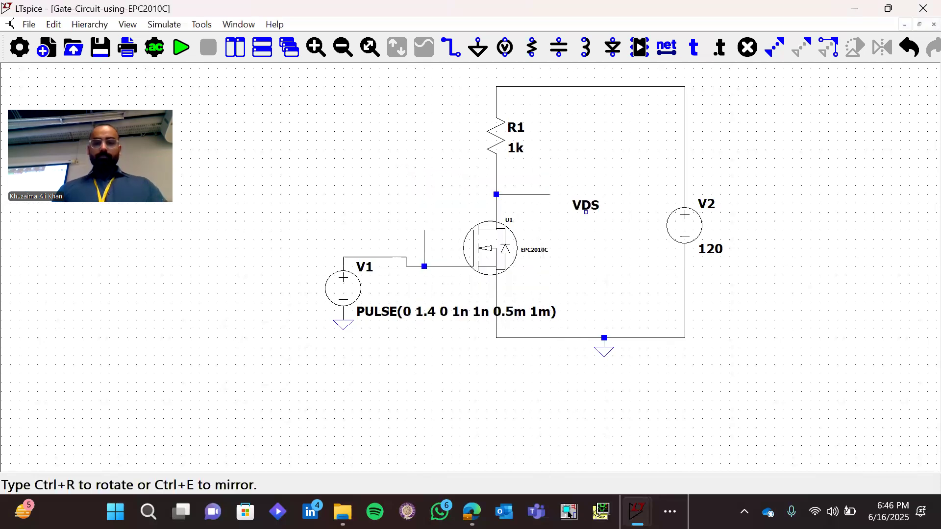
{"action": "left_click", "coordinate": [550, 194]}
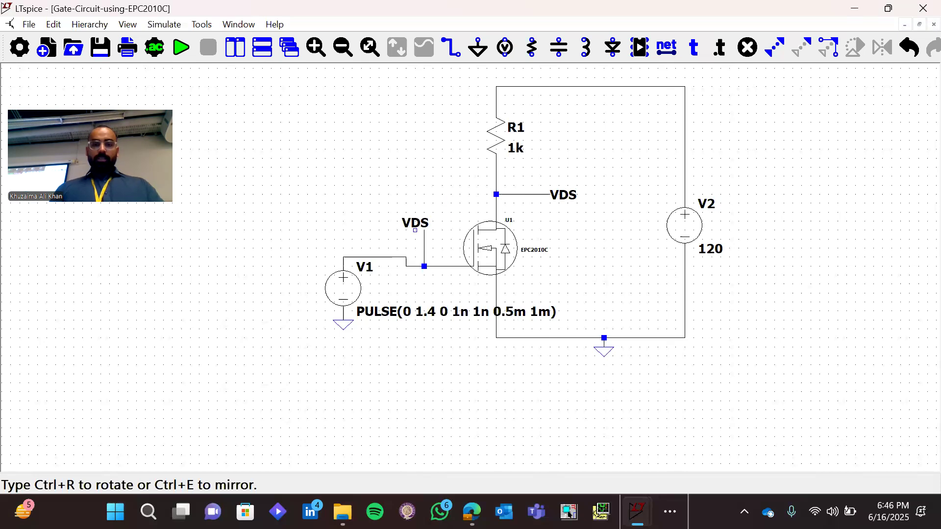
Step: Place a rotated net label on the open end of the gate stub and rename it VGS
{"action": "key", "text": "ctrl+r"}
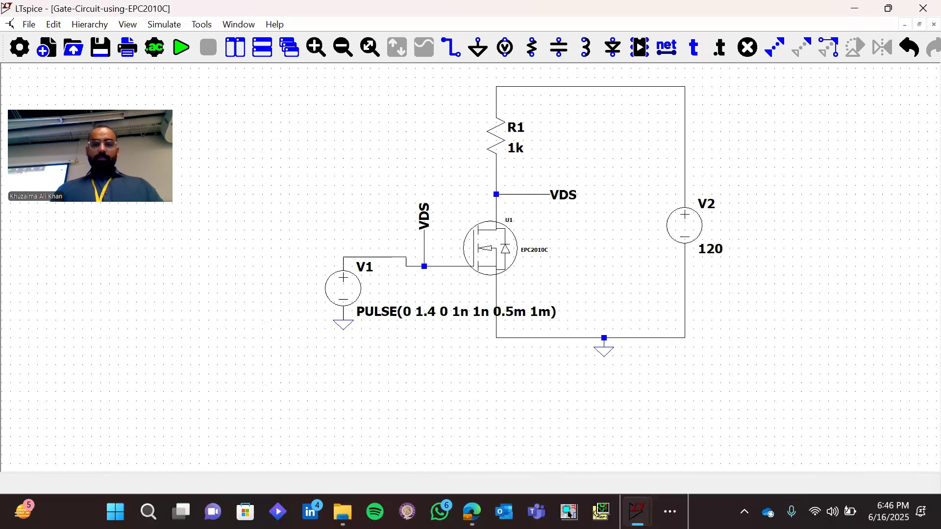
{"action": "left_click", "coordinate": [424, 230]}
{"action": "right_click", "coordinate": [424, 222]}
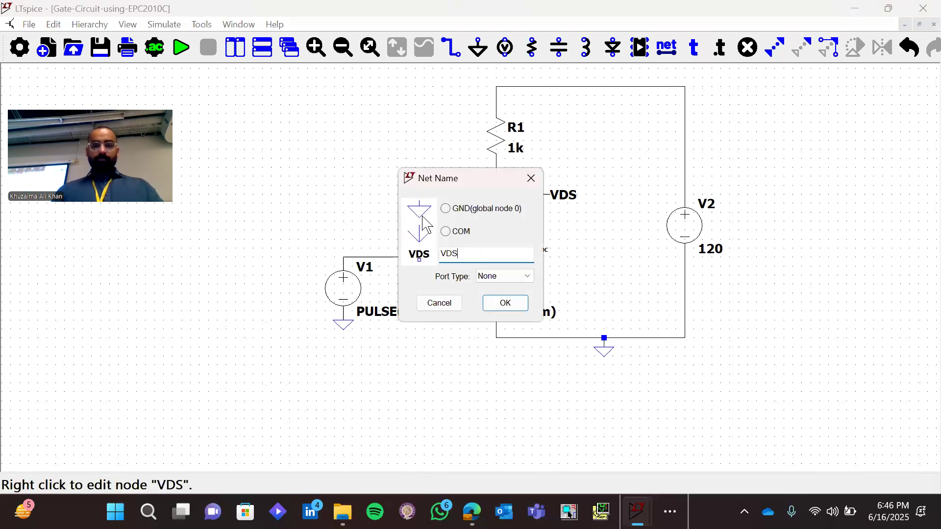
{"action": "type", "text": "V"}
{"action": "type", "text": "S"}
{"action": "key", "text": "Return"}
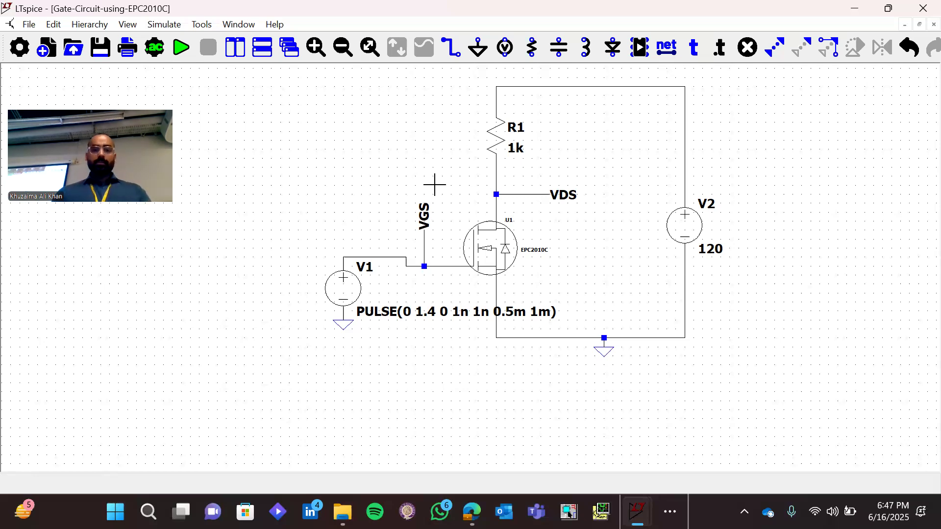
Step: Add the SPICE directive .tran 2m to the empty area above V1
{"action": "left_click", "coordinate": [368, 58]}
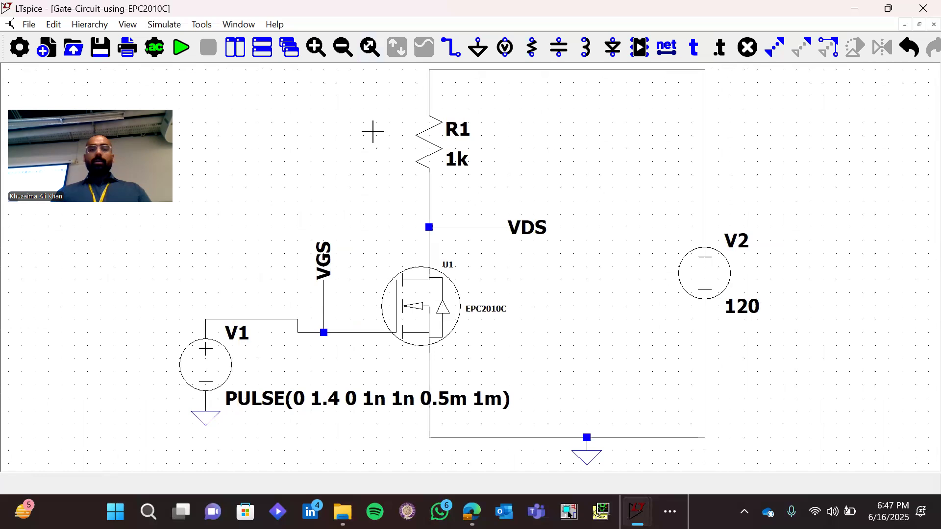
{"action": "key", "text": "period"}
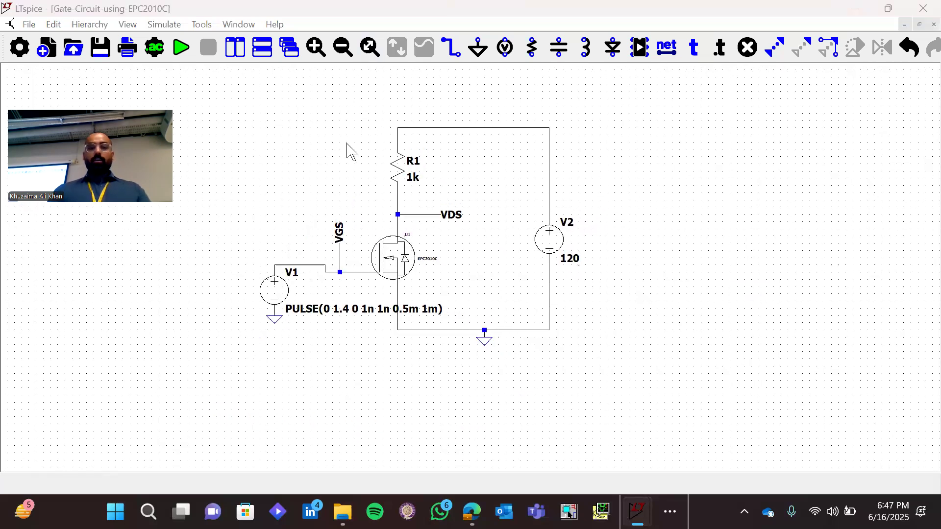
{"action": "type", "text": "tran 2m"}
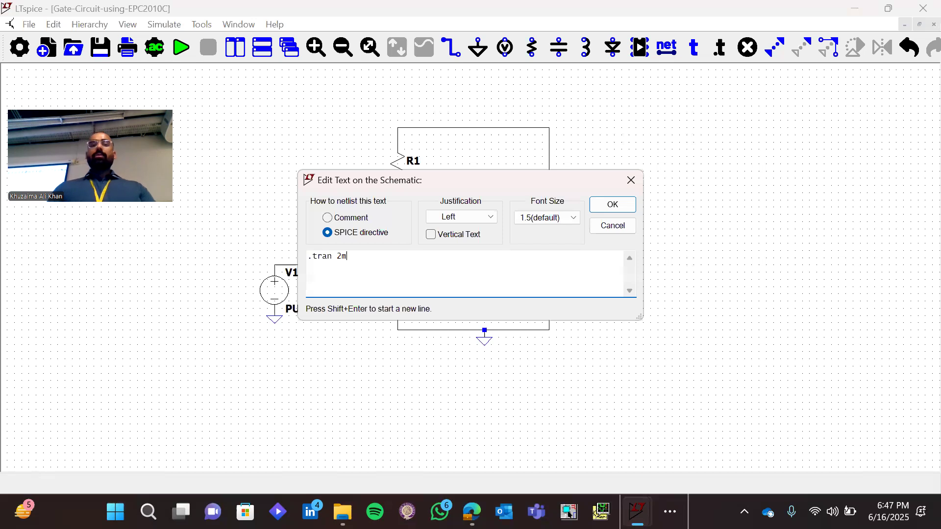
{"action": "key", "text": "Return"}
{"action": "left_click", "coordinate": [278, 125]}
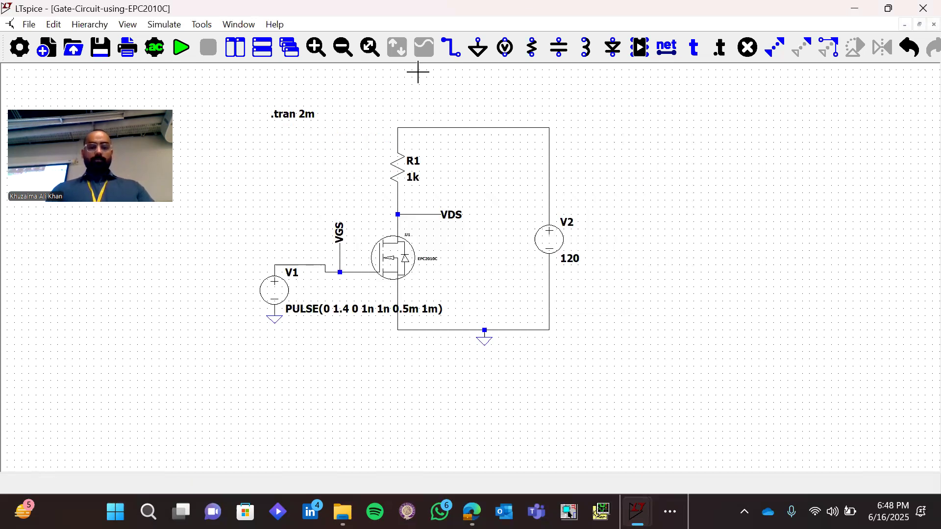
Step: Run the transient simulation and plot V(vgs), with V(vds) in a separate plot pane below it
{"action": "left_click", "coordinate": [183, 46]}
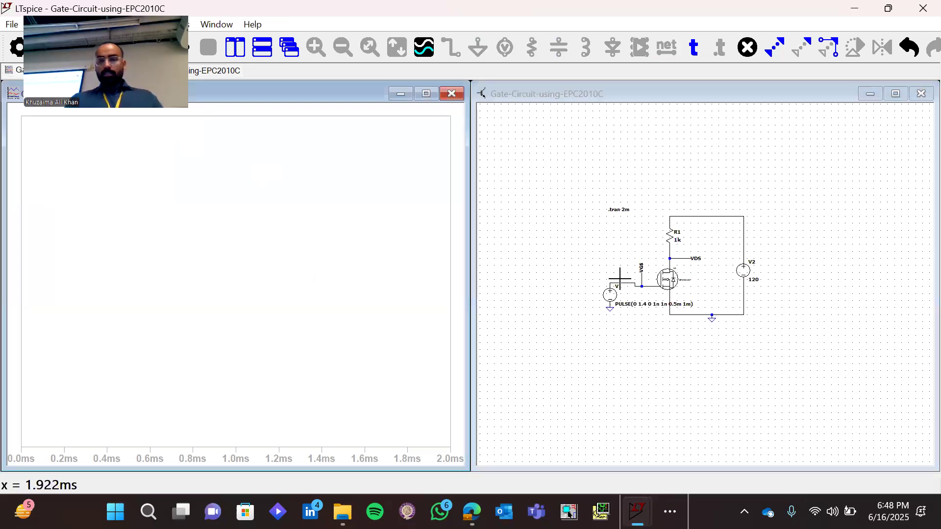
{"action": "left_click", "coordinate": [645, 285]}
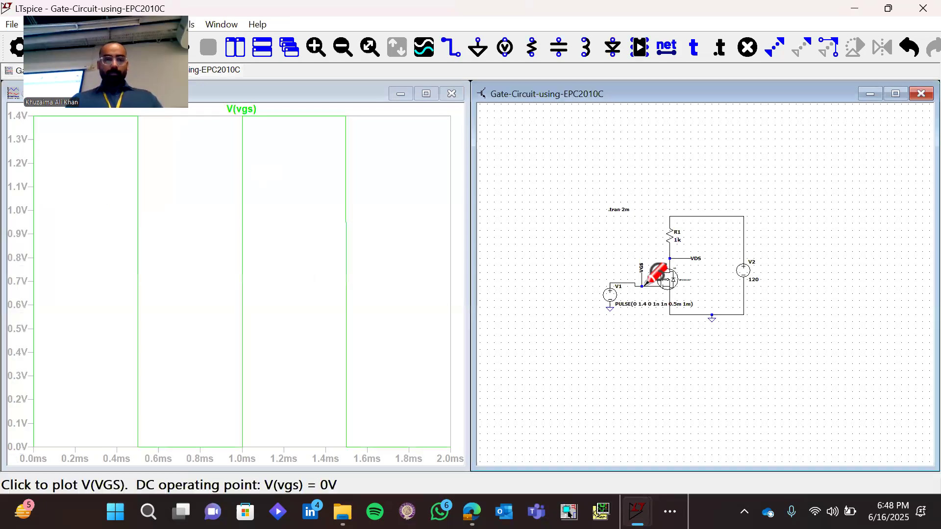
{"action": "left_click", "coordinate": [394, 307]}
{"action": "key", "text": "b"}
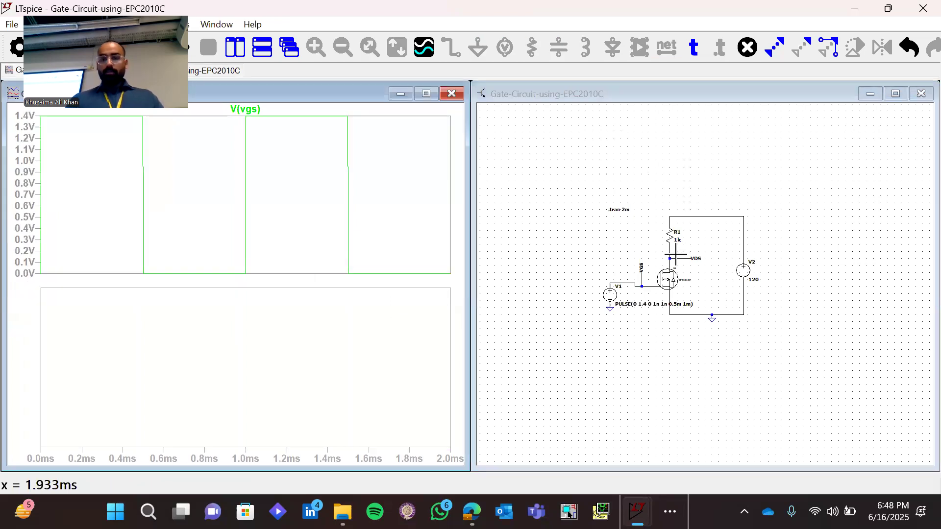
{"action": "left_click", "coordinate": [672, 255]}
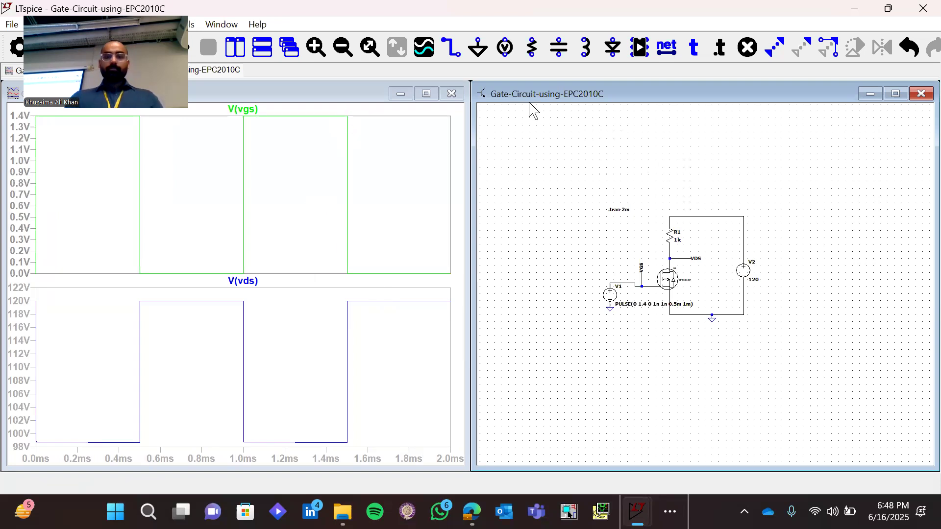
{"action": "scroll", "coordinate": [619, 185], "scroll_direction": "up", "scroll_amount": 4}
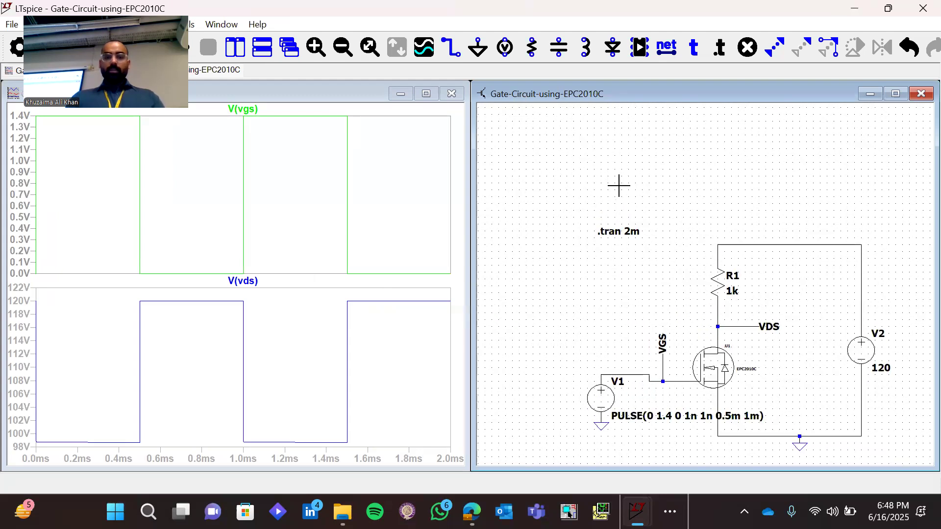
{"action": "left_click_drag", "start_coordinate": [680, 179], "coordinate": [667, 130]}
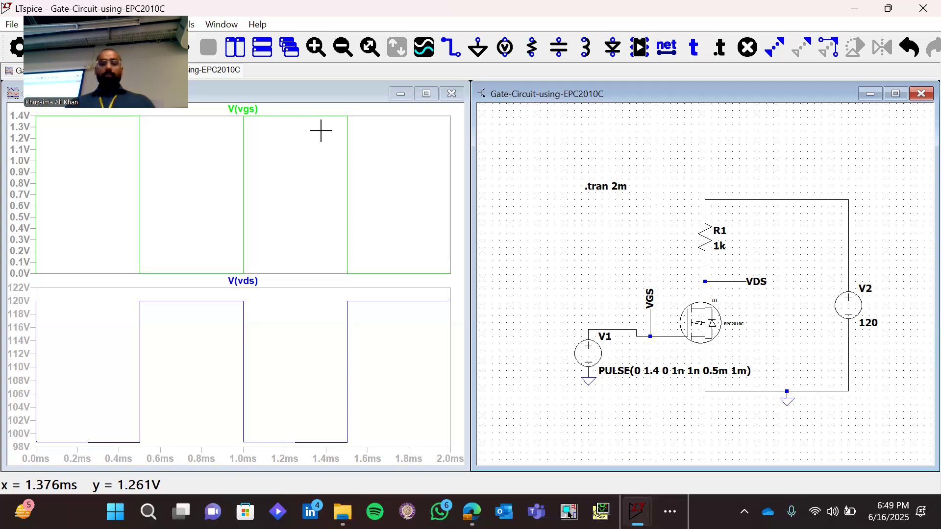
Step: Switch to Edge and examine the gate threshold voltage row in the EPC2010C datasheet's static characteristics table
{"action": "mouse_move", "coordinate": [472, 512]}
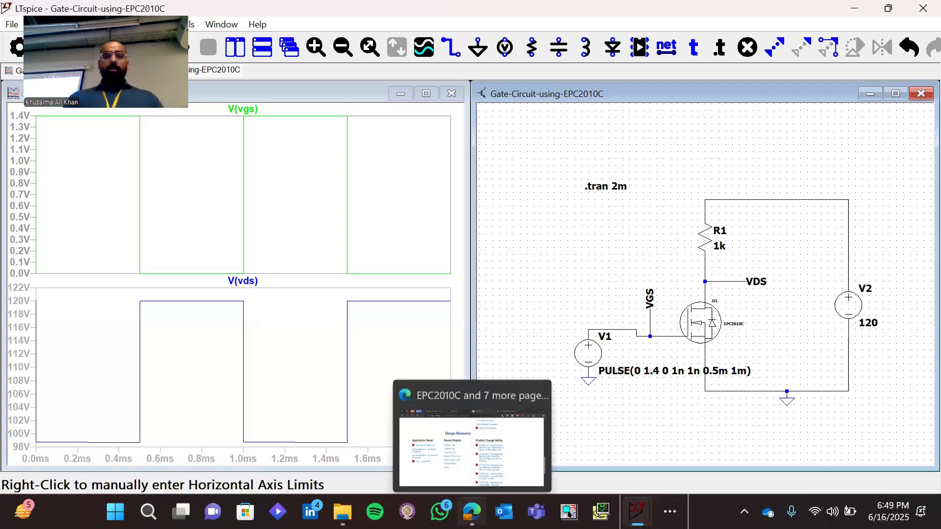
{"action": "left_click", "coordinate": [469, 434]}
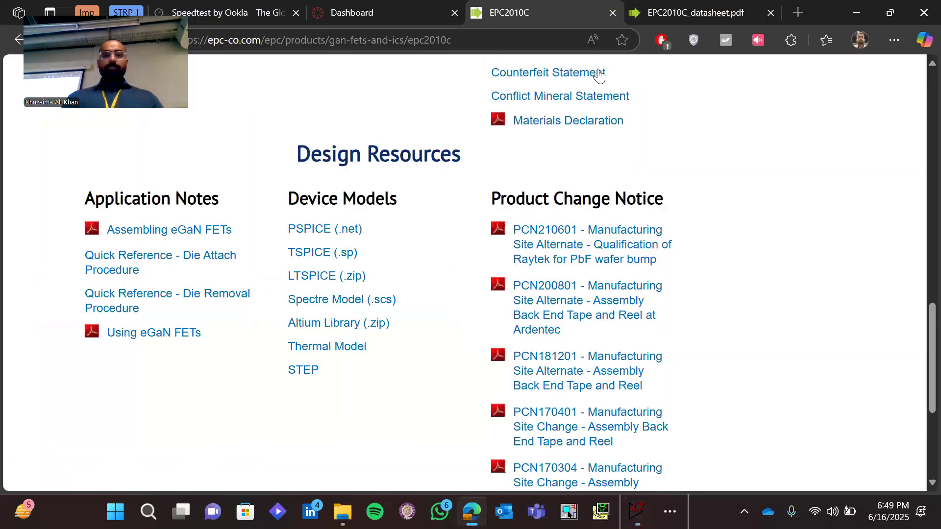
{"action": "left_click", "coordinate": [693, 15]}
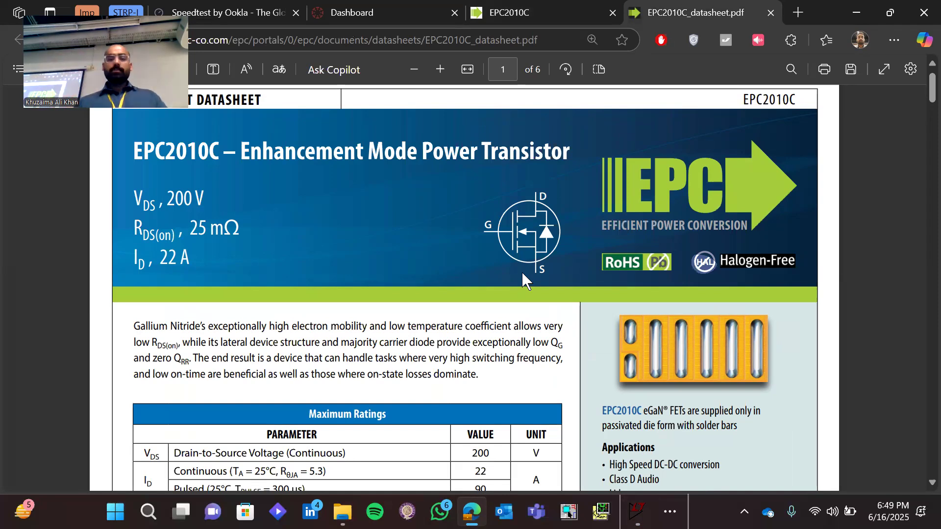
{"action": "scroll", "coordinate": [522, 273], "scroll_direction": "down", "scroll_amount": 5}
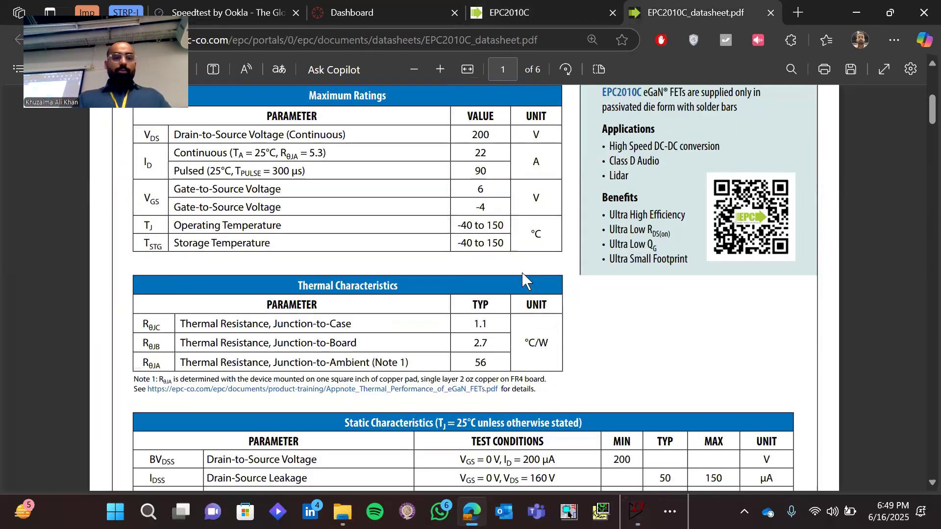
{"action": "scroll", "coordinate": [347, 230], "scroll_direction": "down", "scroll_amount": 4}
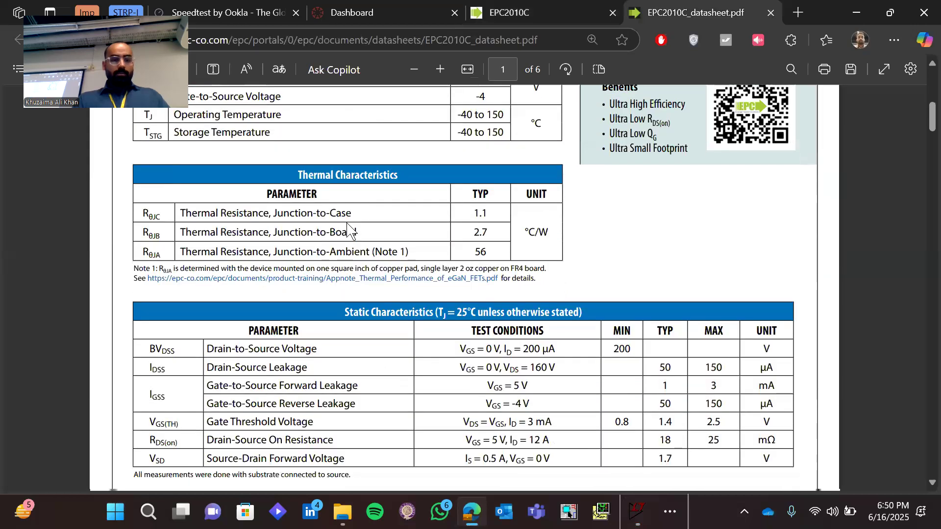
{"action": "left_click_drag", "start_coordinate": [147, 323], "coordinate": [775, 327]}
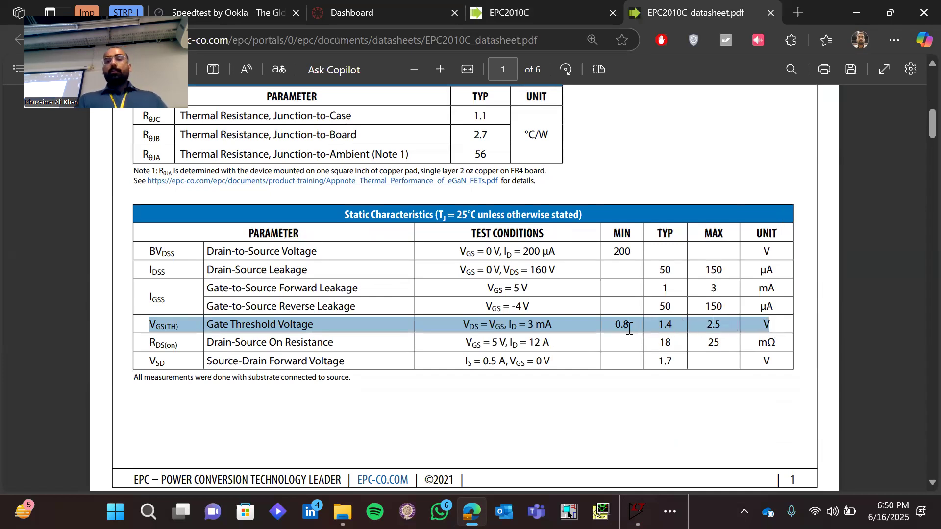
{"action": "left_click", "coordinate": [620, 328]}
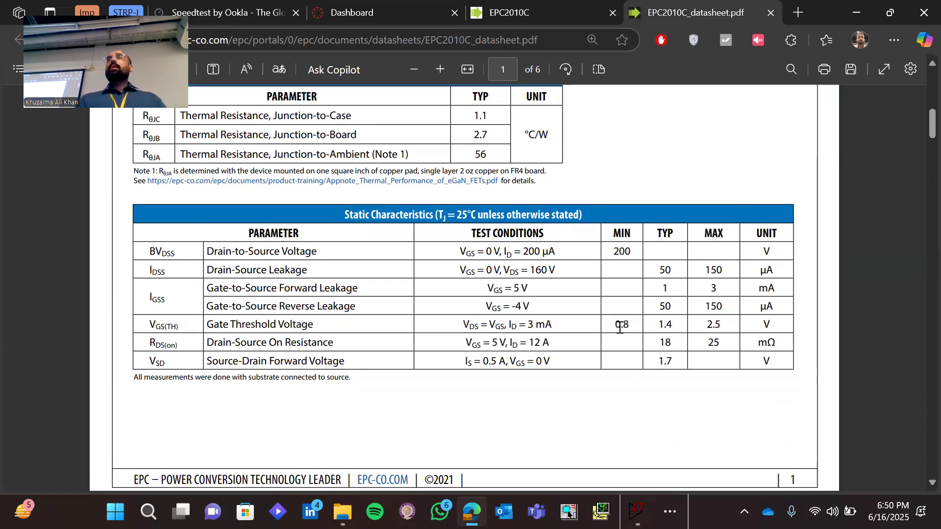
Step: Close the two empty LTspice windows and switch back to the LTspice window with the gate circuit
{"action": "left_click", "coordinate": [637, 512]}
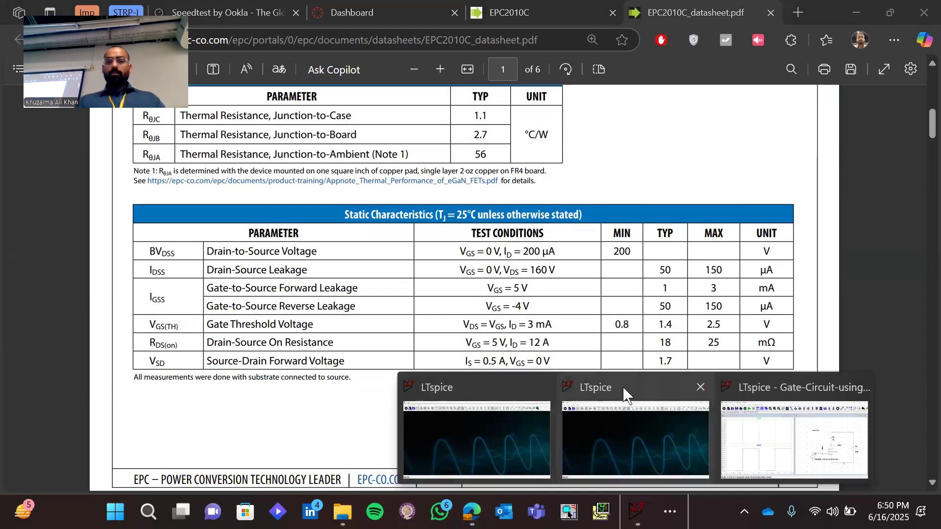
{"action": "left_click", "coordinate": [701, 387]}
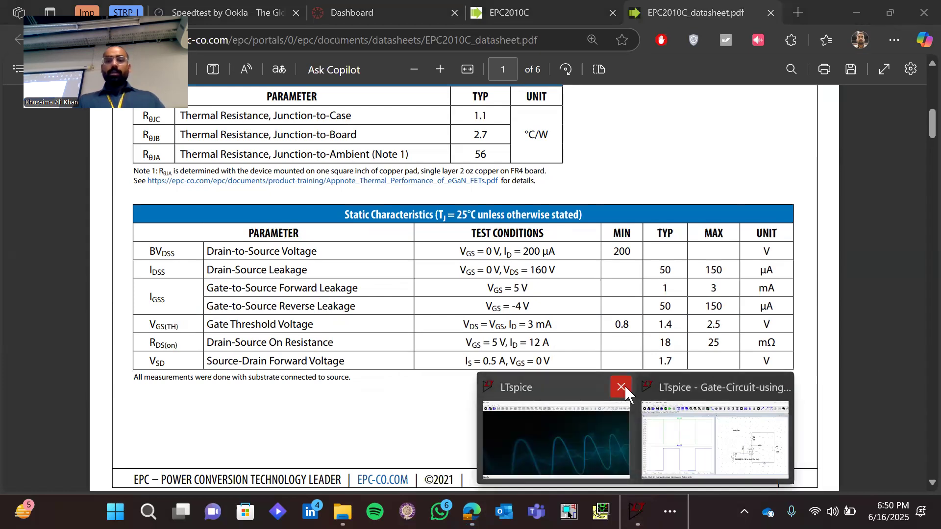
{"action": "left_click", "coordinate": [621, 387]}
{"action": "left_click", "coordinate": [626, 392]}
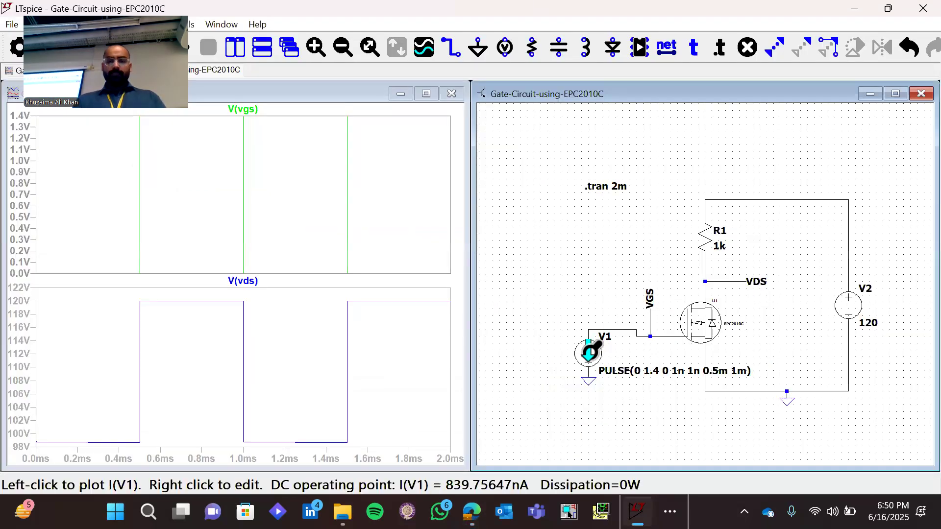
Step: Set the Von value of V1's pulse to 0.8 V and rerun the simulation
{"action": "right_click", "coordinate": [592, 349]}
{"action": "left_click", "coordinate": [456, 265]}
{"action": "key", "text": "BackSpace"}
{"action": "key", "text": "BackSpace"}
{"action": "key", "text": "BackSpace"}
{"action": "type", "text": "0.8"}
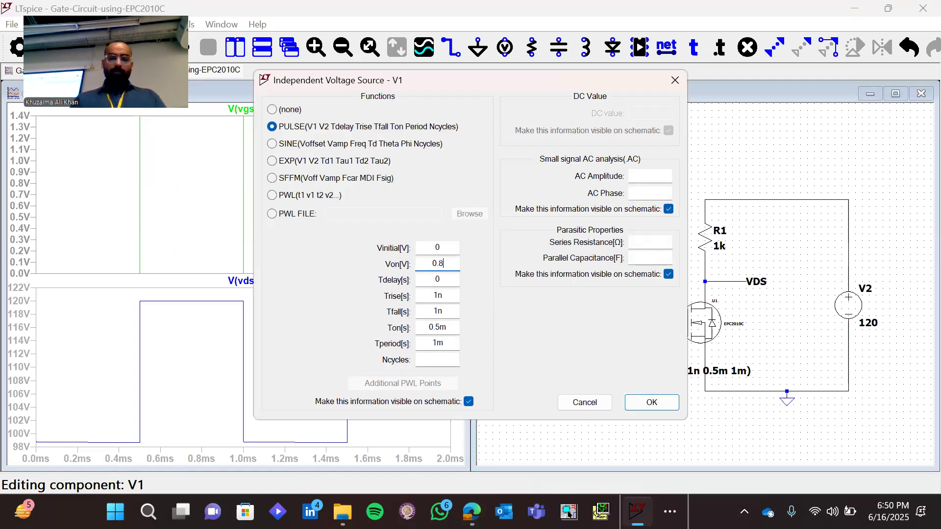
{"action": "left_click", "coordinate": [651, 403]}
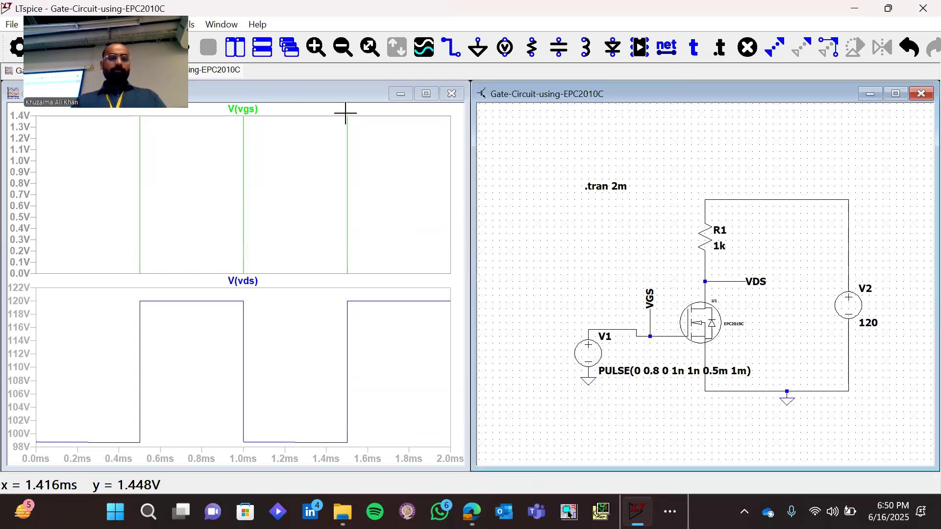
{"action": "left_click", "coordinate": [180, 48]}
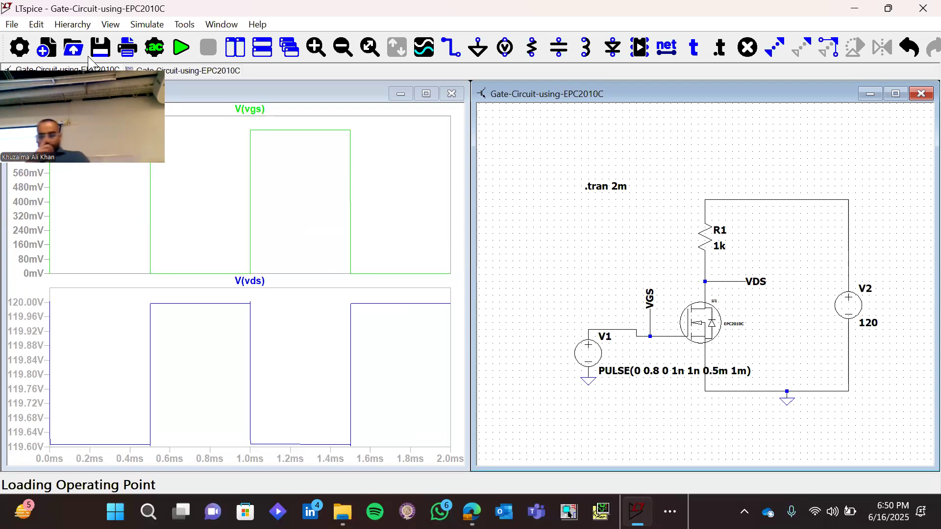
{"action": "left_click", "coordinate": [179, 48]}
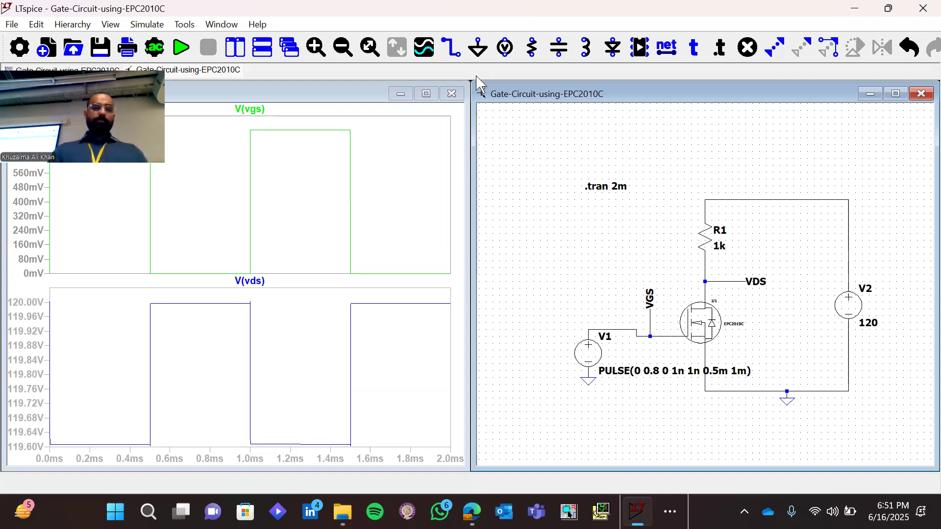
Step: Set the Von value of V1's pulse to 0.4 V
{"action": "right_click", "coordinate": [597, 343]}
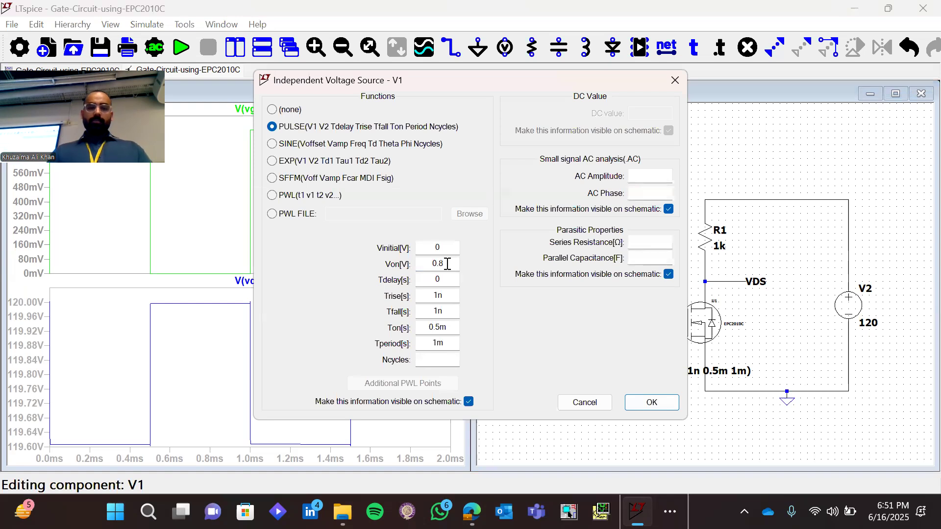
{"action": "key", "text": "Escape"}
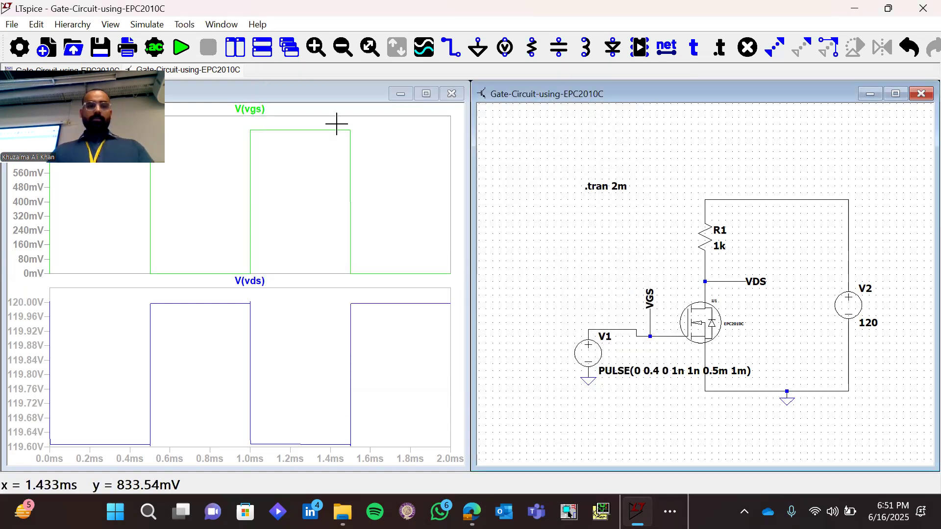
Step: Rerun the simulation, and set the Von value of V1's pulse to 1.4 V
{"action": "left_click", "coordinate": [182, 49]}
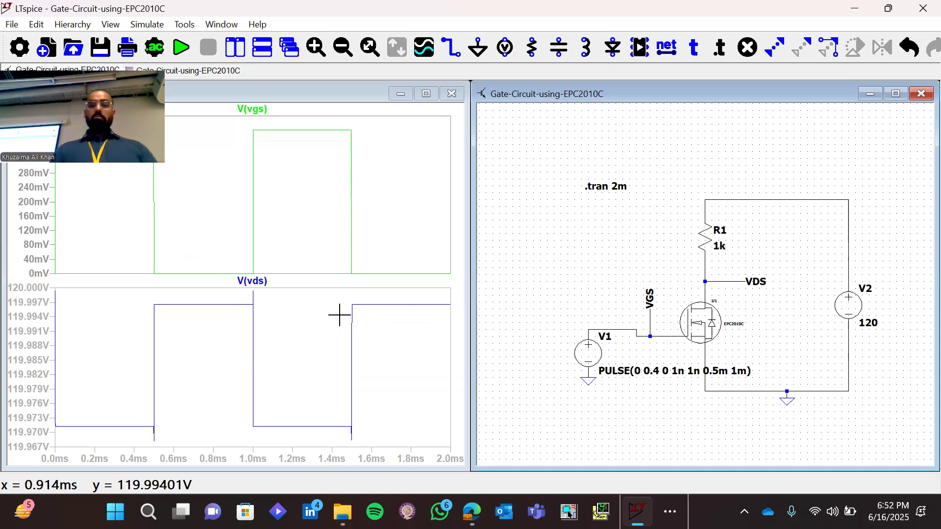
{"action": "right_click", "coordinate": [592, 354]}
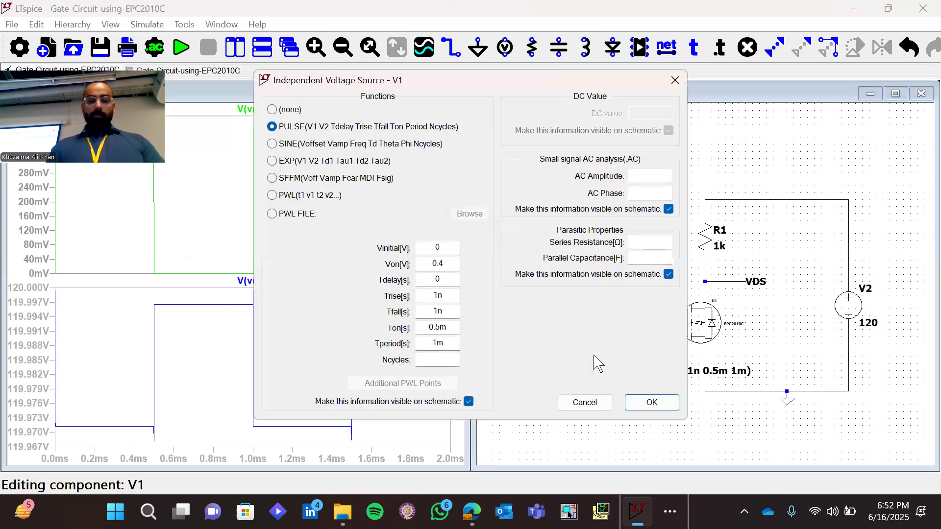
{"action": "left_click", "coordinate": [450, 263]}
{"action": "key", "text": "BackSpace"}
{"action": "key", "text": "BackSpace"}
{"action": "key", "text": "BackSpace"}
{"action": "type", "text": "1.4"}
{"action": "key", "text": "Return"}
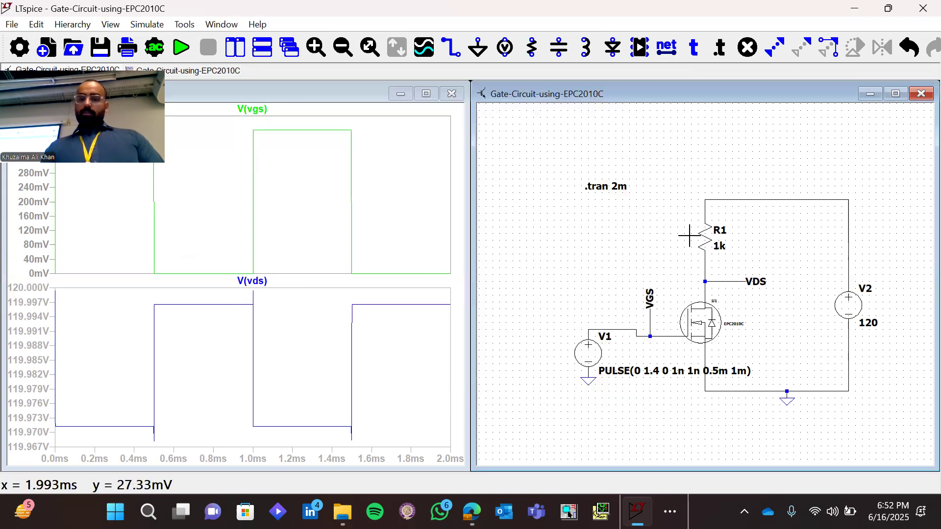
Step: Set the DC value of supply V2 to 400 V and rerun the simulation
{"action": "right_click", "coordinate": [847, 304]}
{"action": "type", "text": "400"}
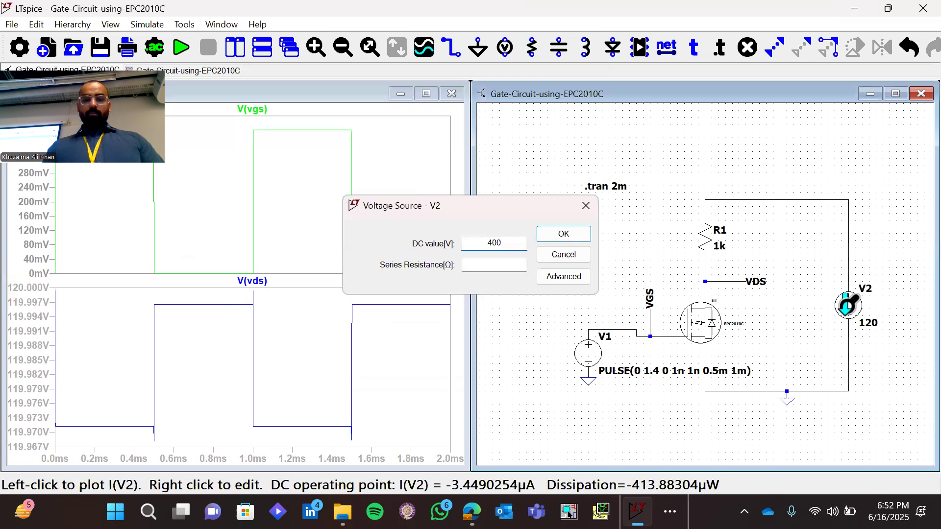
{"action": "key", "text": "Return"}
{"action": "left_click", "coordinate": [181, 48]}
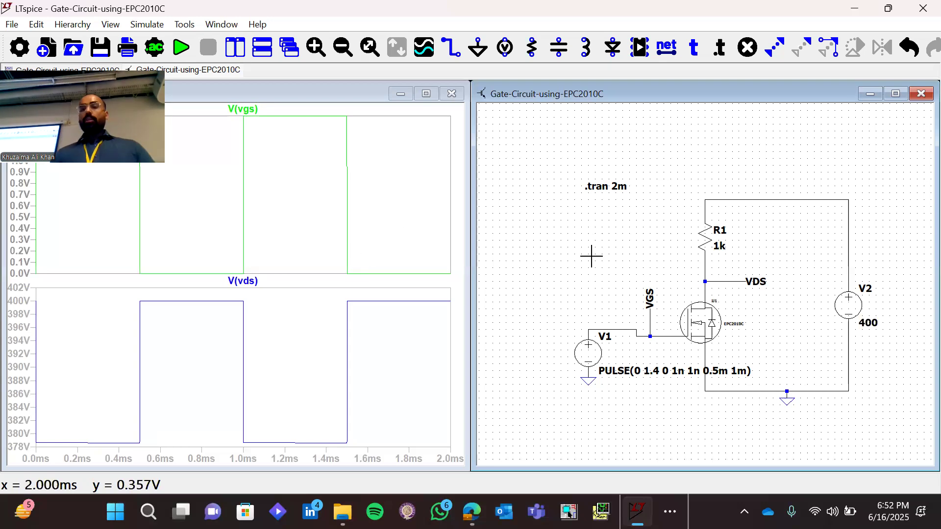
Step: Set the DC value of supply V2 to 150 V and rerun the simulation
{"action": "right_click", "coordinate": [848, 306]}
{"action": "type", "text": "150"}
{"action": "key", "text": "Return"}
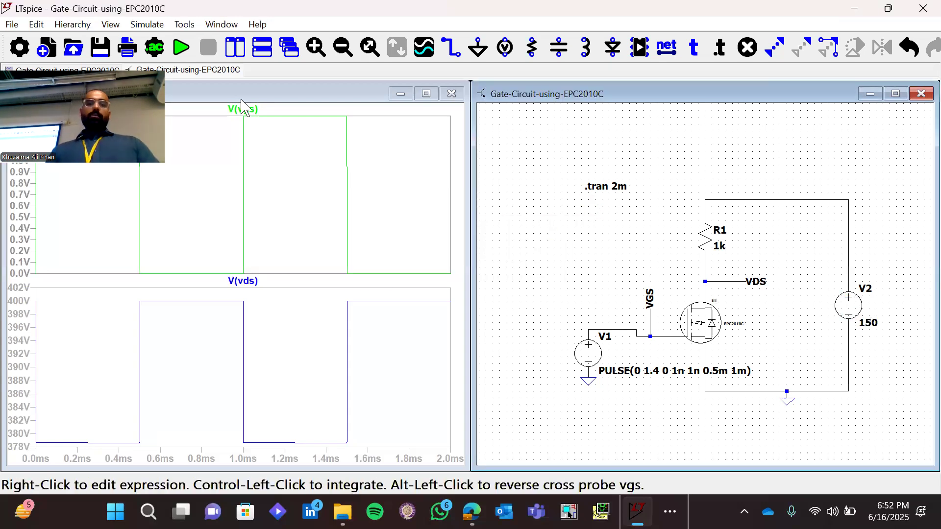
{"action": "left_click", "coordinate": [186, 41]}
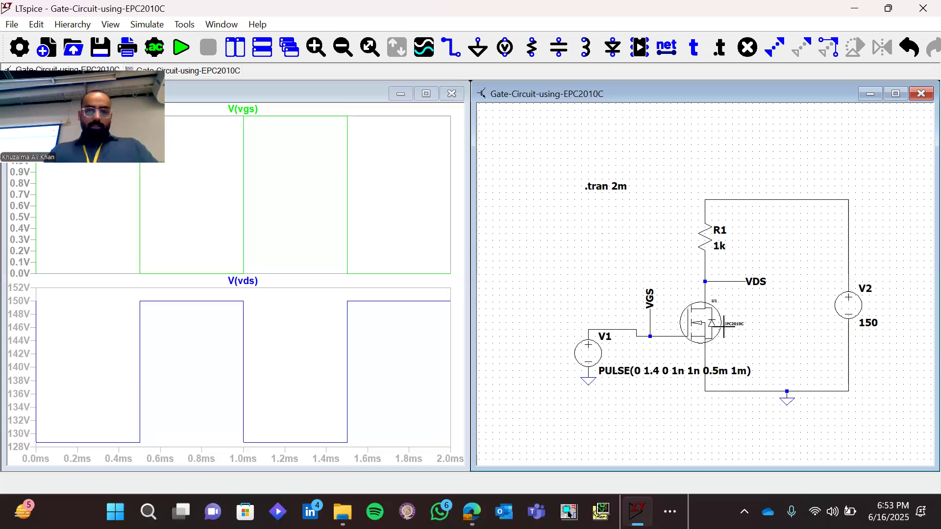
Step: Set the Von value of V1's pulse to 2 V and rerun the simulation
{"action": "right_click", "coordinate": [590, 353]}
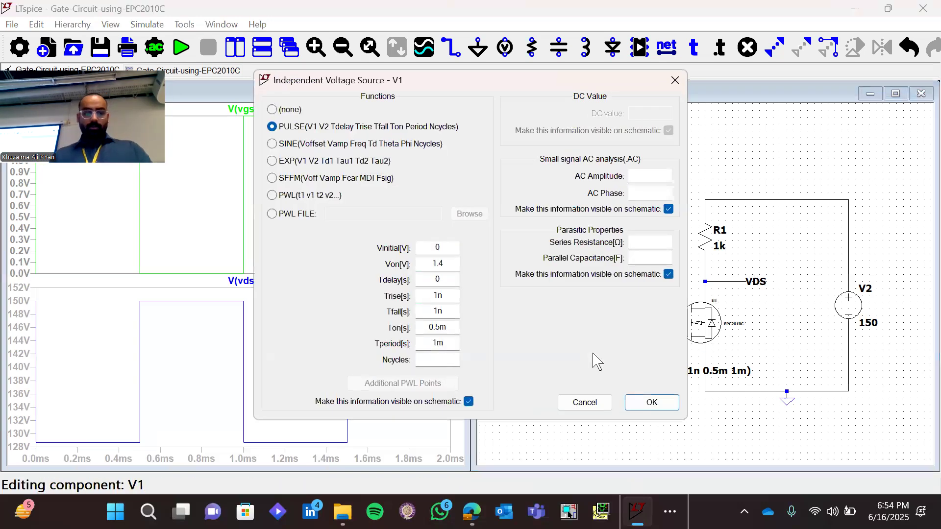
{"action": "double_click", "coordinate": [454, 264]}
{"action": "type", "text": "2"}
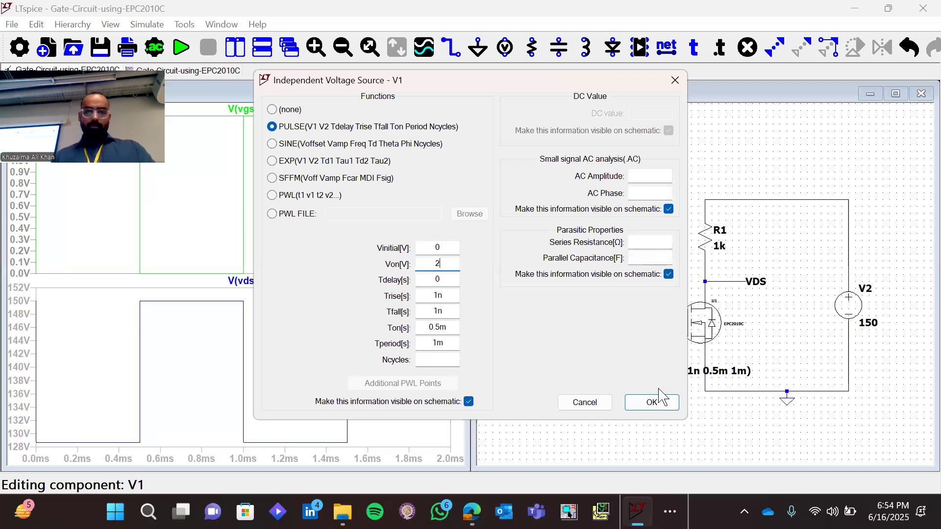
{"action": "left_click", "coordinate": [665, 405]}
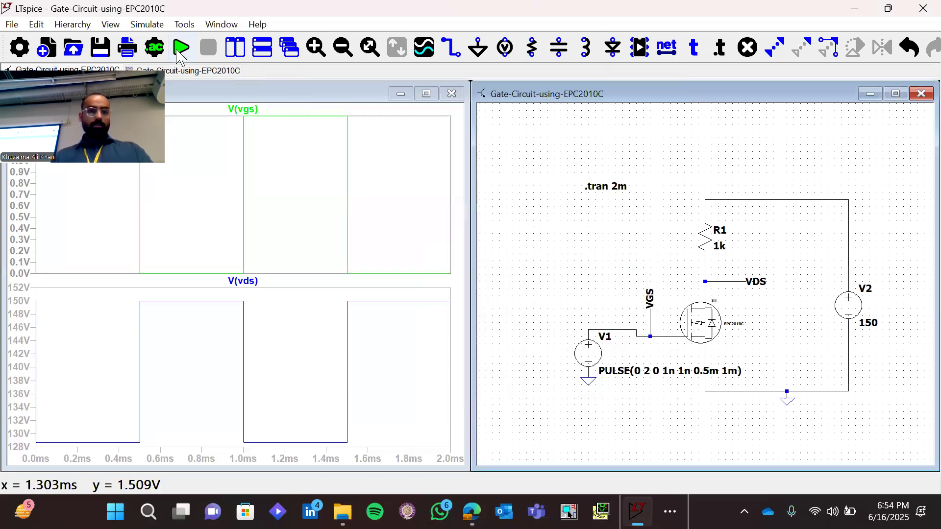
{"action": "left_click", "coordinate": [181, 49]}
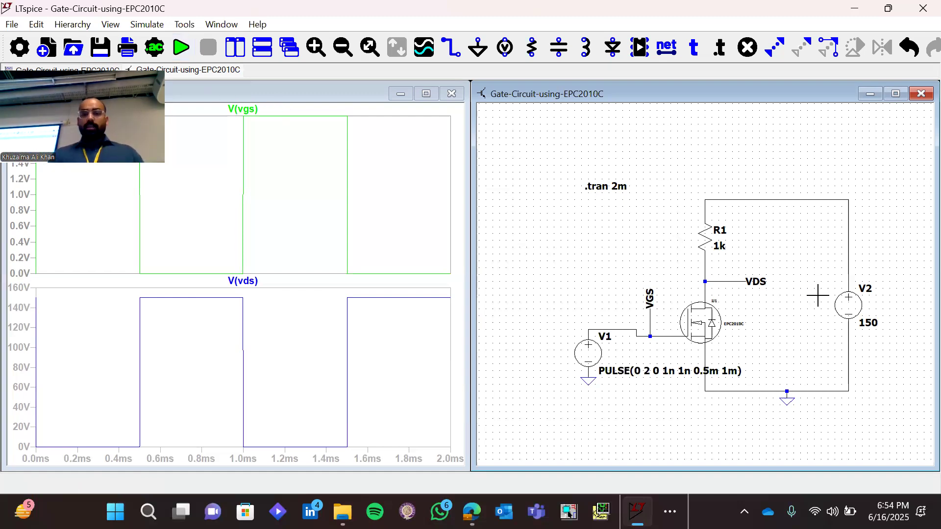
Step: Raise the DC value of supply V2 to 400 V and rerun the simulation
{"action": "right_click", "coordinate": [842, 301]}
{"action": "type", "text": "400"}
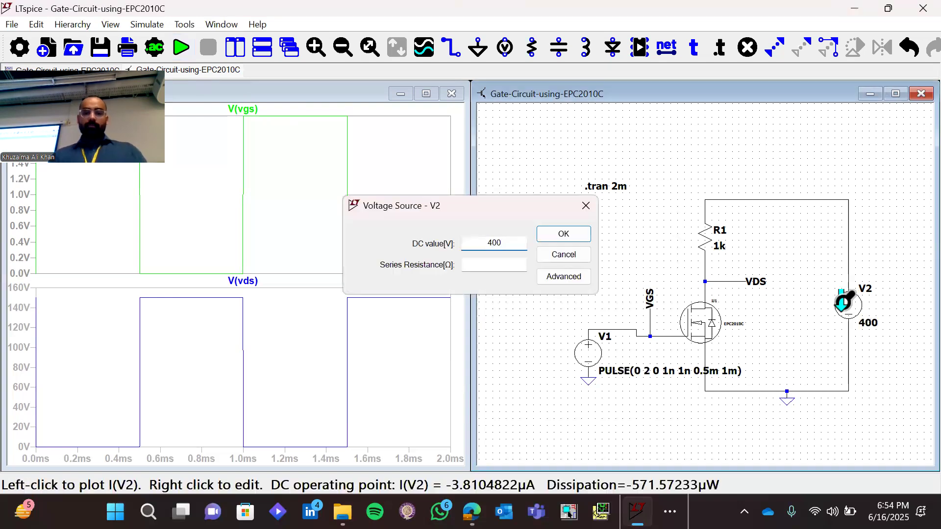
{"action": "key", "text": "Return"}
{"action": "left_click", "coordinate": [181, 48]}
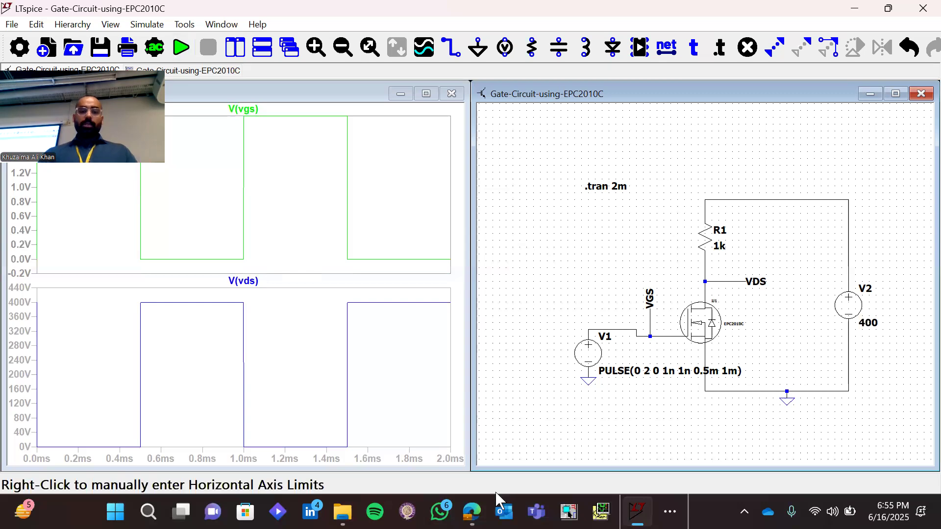
Step: Switch to the EPC2010C datasheet in Edge and examine the gate threshold voltage limits under static characteristics
{"action": "left_click", "coordinate": [478, 397]}
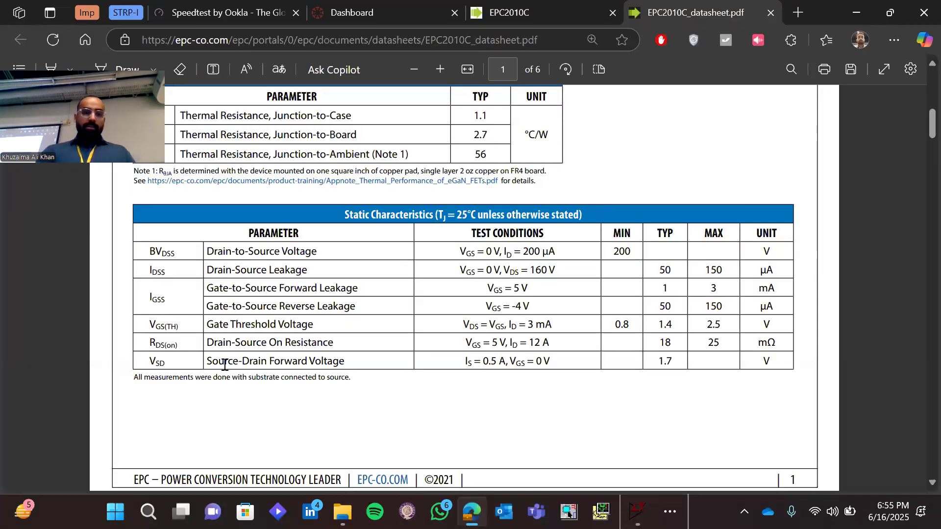
{"action": "left_click_drag", "start_coordinate": [209, 321], "coordinate": [788, 319]}
{"action": "left_click", "coordinate": [619, 329]}
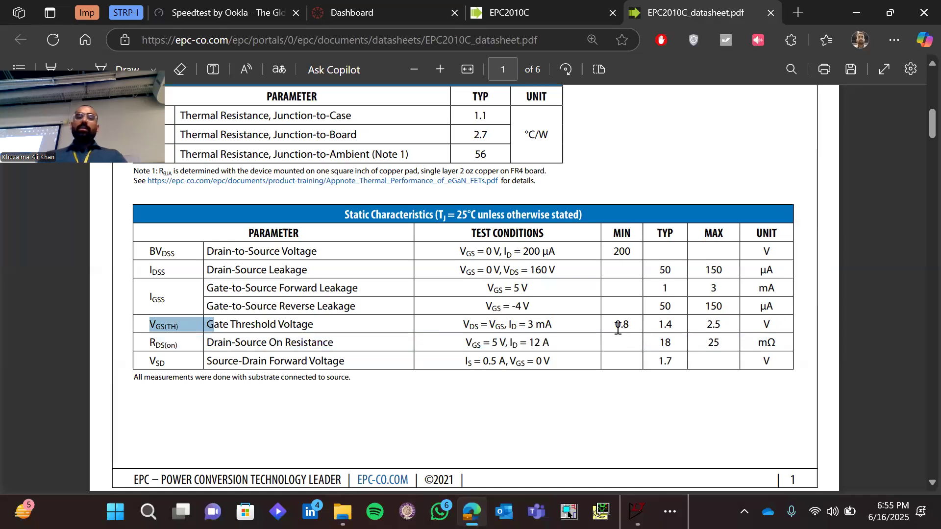
Step: Examine the gate-to-source voltage limits in the datasheet's maximum ratings table and switch back to LTspice
{"action": "scroll", "coordinate": [618, 328], "scroll_direction": "up", "scroll_amount": 5}
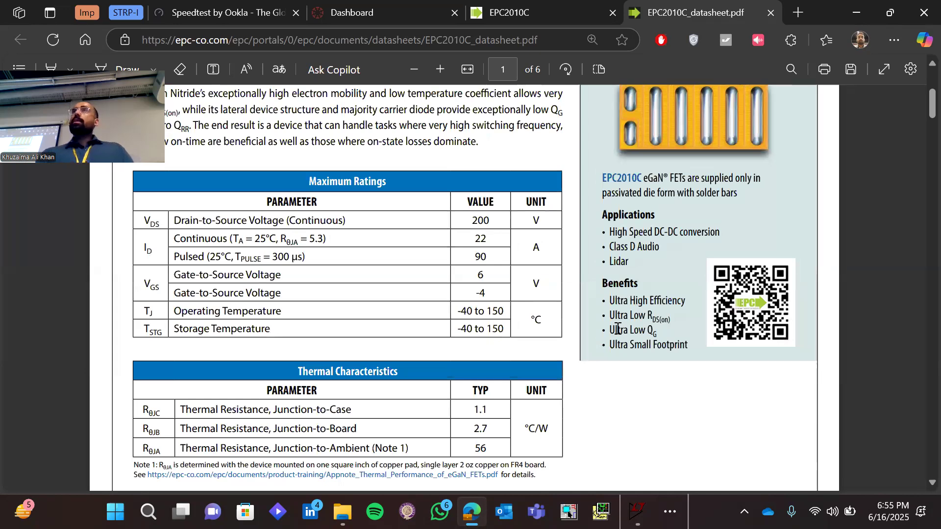
{"action": "left_click_drag", "start_coordinate": [172, 273], "coordinate": [544, 295]}
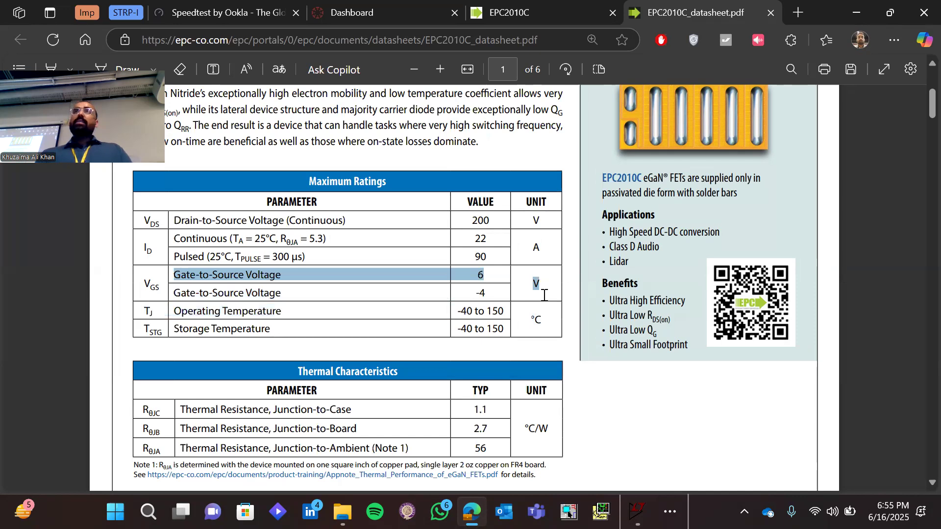
{"action": "left_click", "coordinate": [473, 285]}
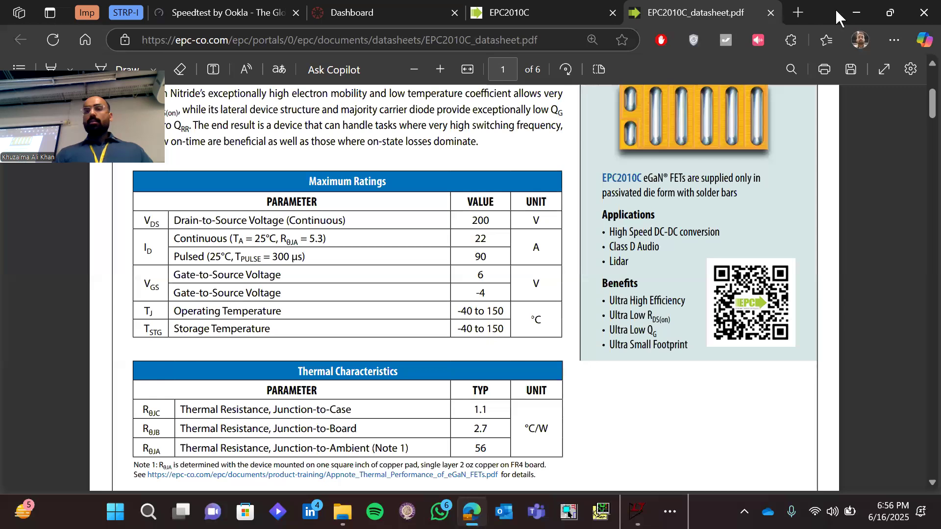
{"action": "left_click", "coordinate": [855, 17]}
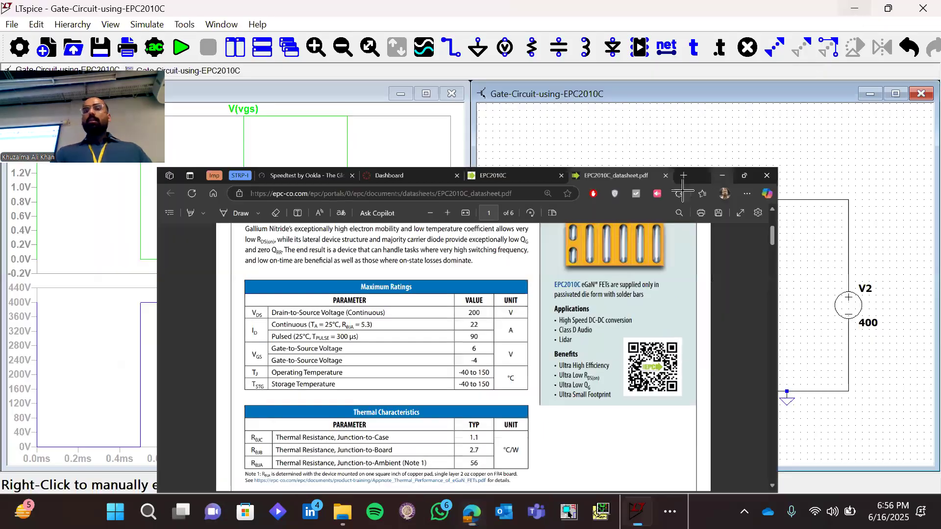